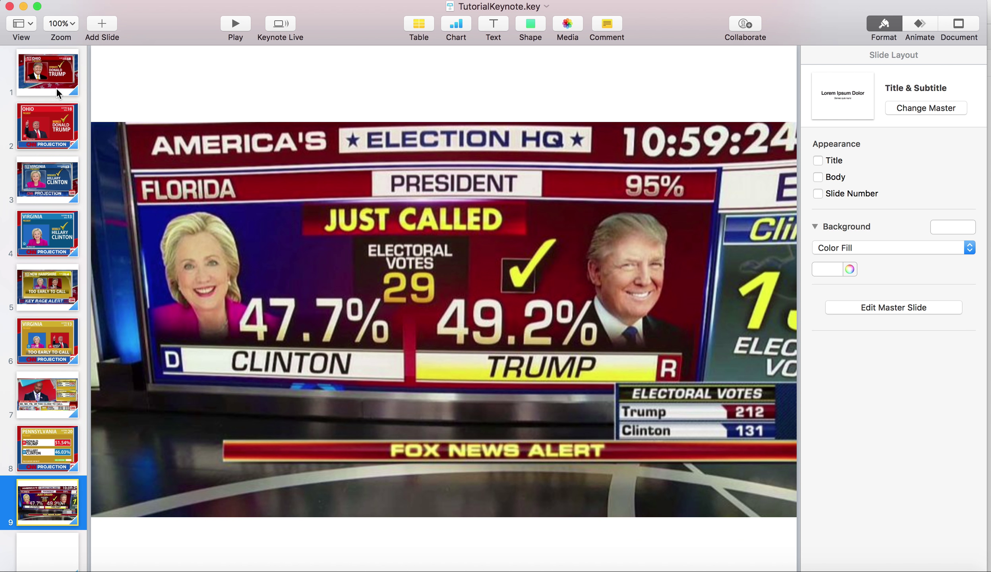
# Copy the election broadcast picture from slide 9 and paste it onto the blank slide 10.
pyautogui.scroll(-5, 57, 93)
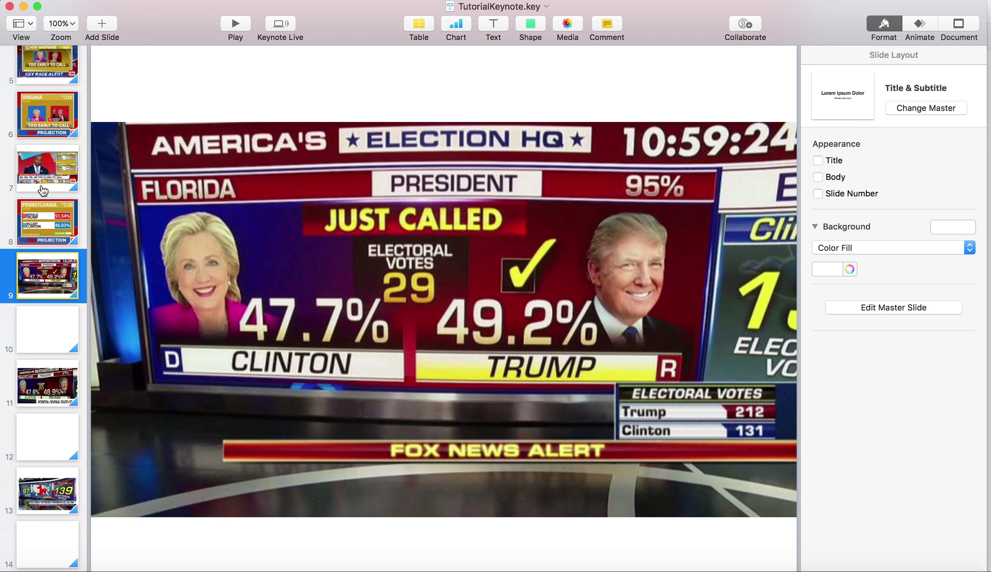
pyautogui.click(37, 491)
pyautogui.click(51, 263)
pyautogui.click(251, 274)
pyautogui.click(53, 339)
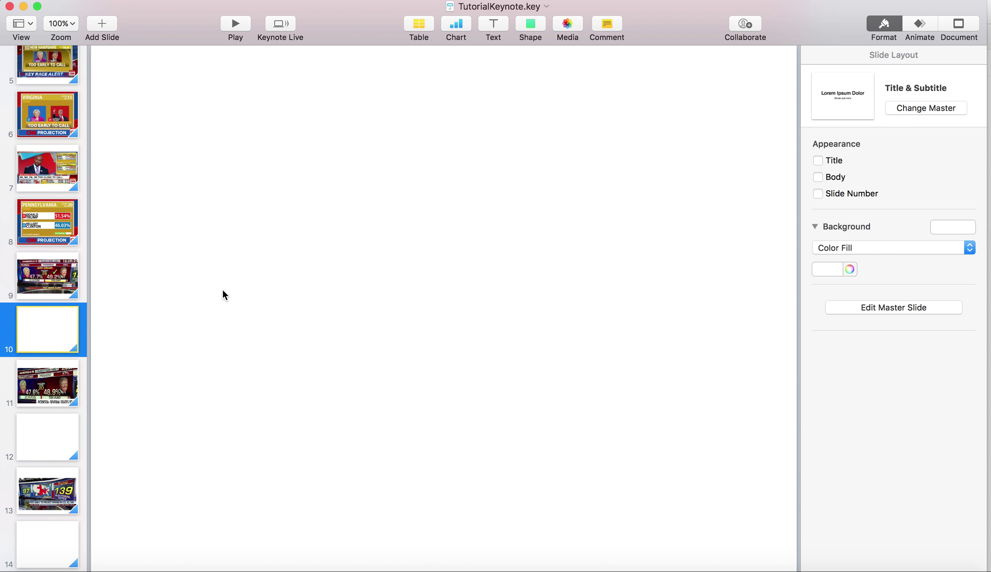
pyautogui.press('super+v')
# Scale the pasted reference picture down and place it in the middle of slide 10.
pyautogui.moveTo(797, 120); pyautogui.dragTo(533, 265)
pyautogui.moveTo(451, 325); pyautogui.dragTo(578, 274)
pyautogui.click(547, 92)
# Add a square shape at the upper left corner of slide 10 and stretch it across the full slide width.
pyautogui.click(529, 25)
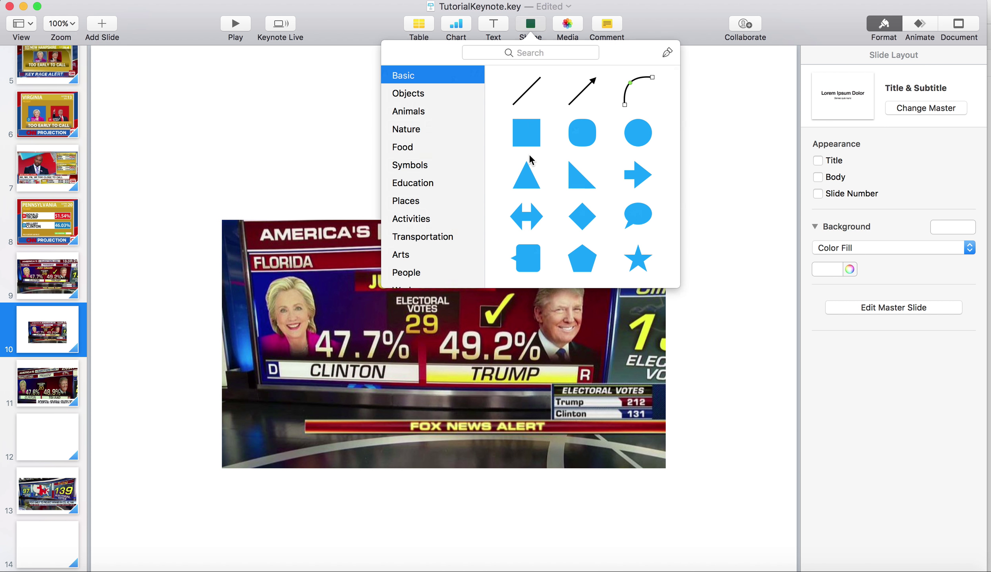
pyautogui.click(527, 132)
pyautogui.moveTo(442, 302); pyautogui.dragTo(144, 59)
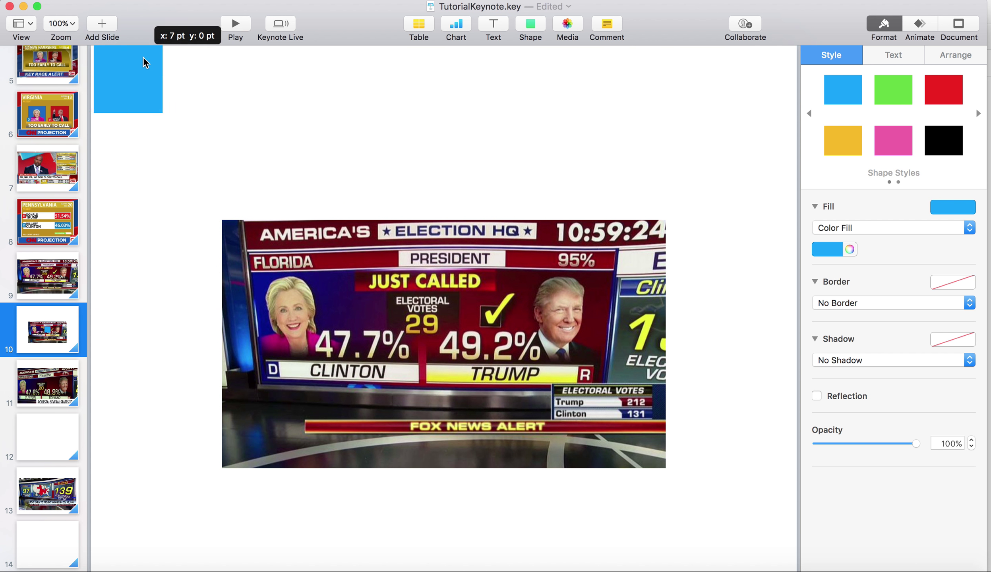
pyautogui.click(60, 23)
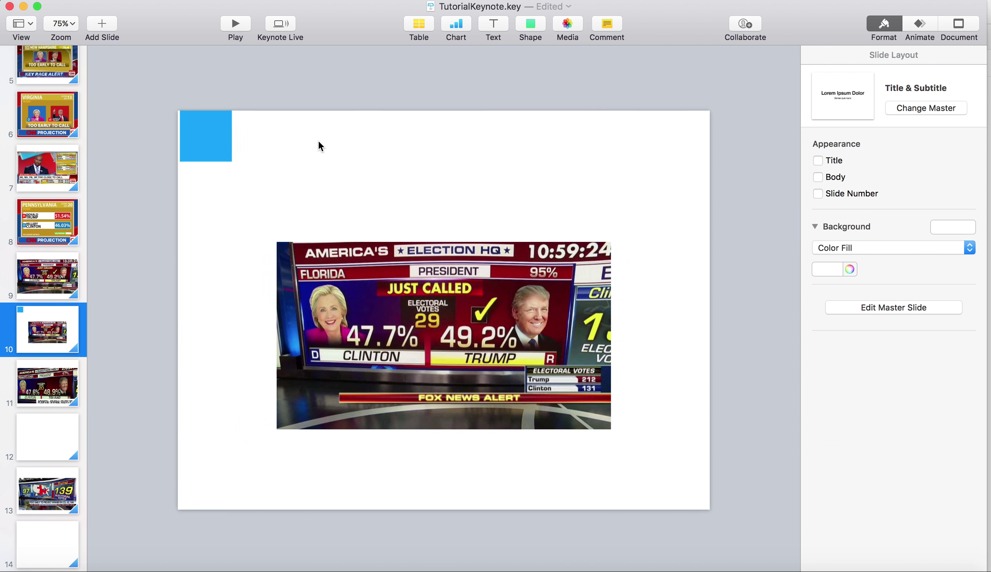
pyautogui.click(228, 141)
pyautogui.moveTo(227, 141); pyautogui.dragTo(710, 112)
pyautogui.click(710, 113)
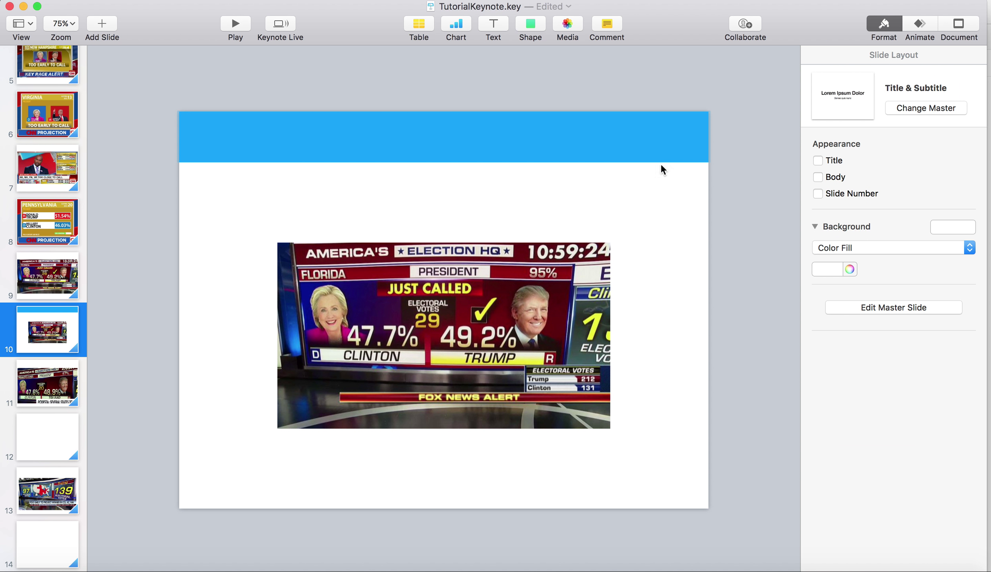
# Extend the blue header bar slightly downward to make it taller.
pyautogui.click(581, 275)
pyautogui.click(647, 228)
pyautogui.click(480, 137)
pyautogui.moveTo(444, 163); pyautogui.dragTo(443, 174)
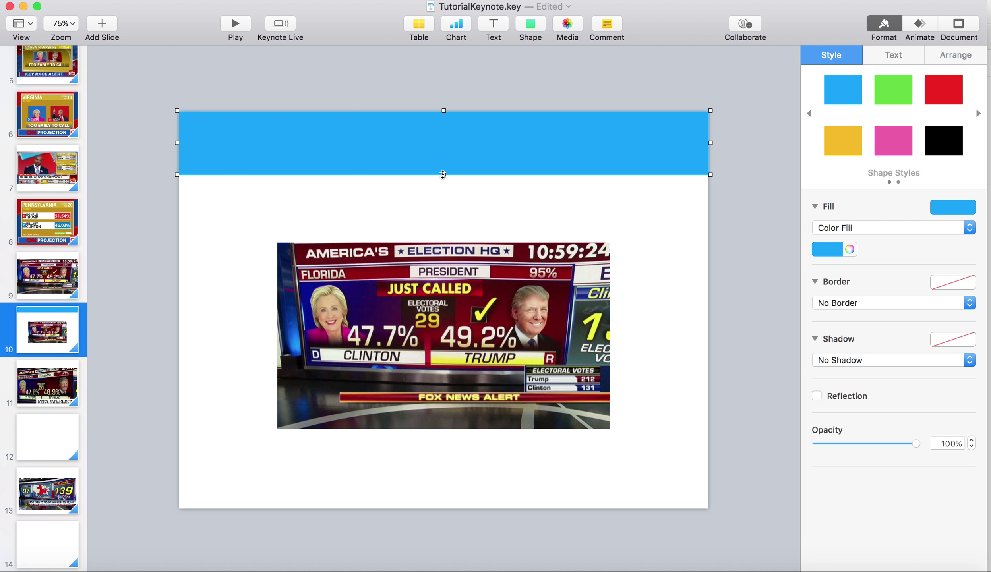
pyautogui.click(559, 204)
# Fill the header bar with the dark red sampled from the banner in the reference picture.
pyautogui.click(672, 155)
pyautogui.click(849, 249)
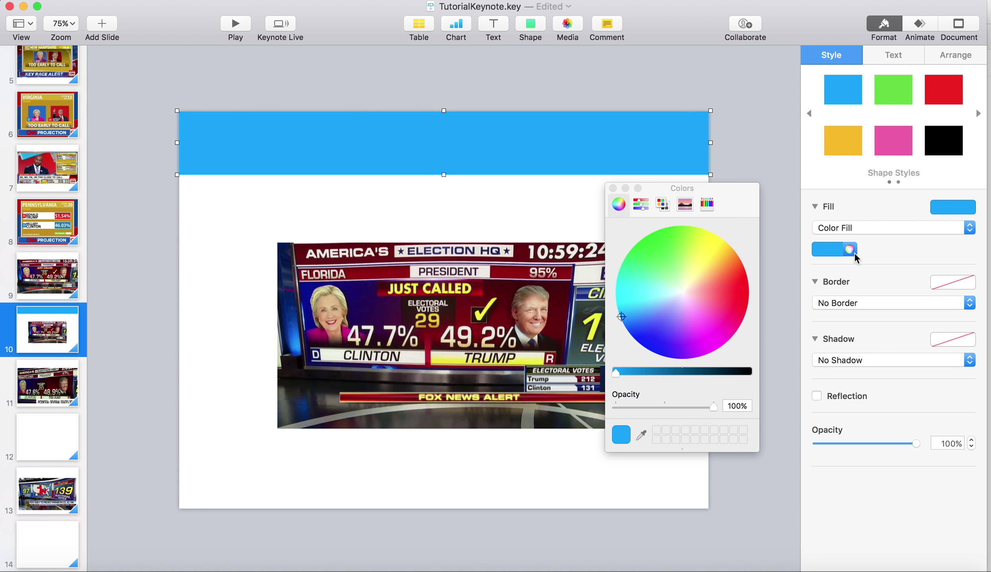
pyautogui.click(639, 436)
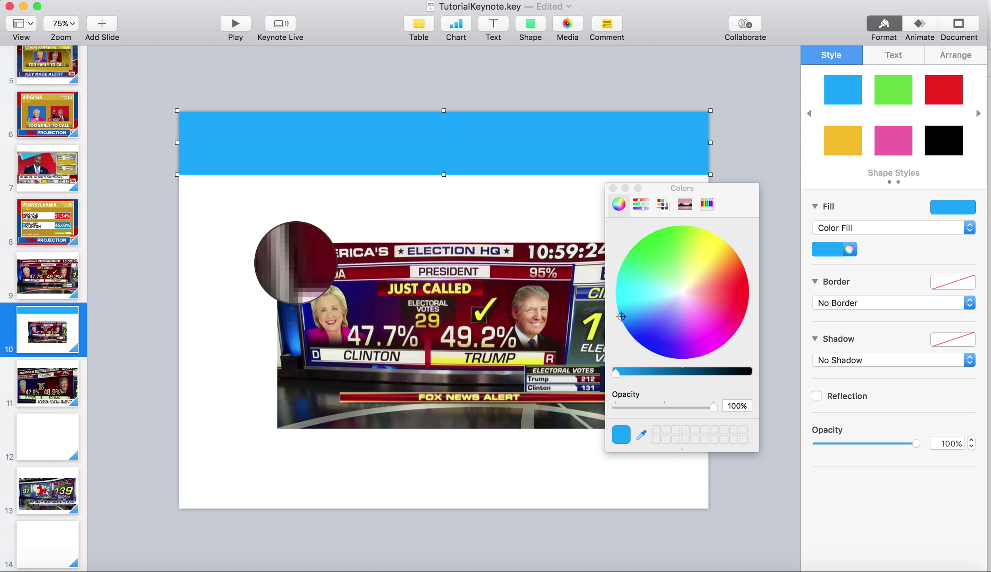
pyautogui.click(300, 250)
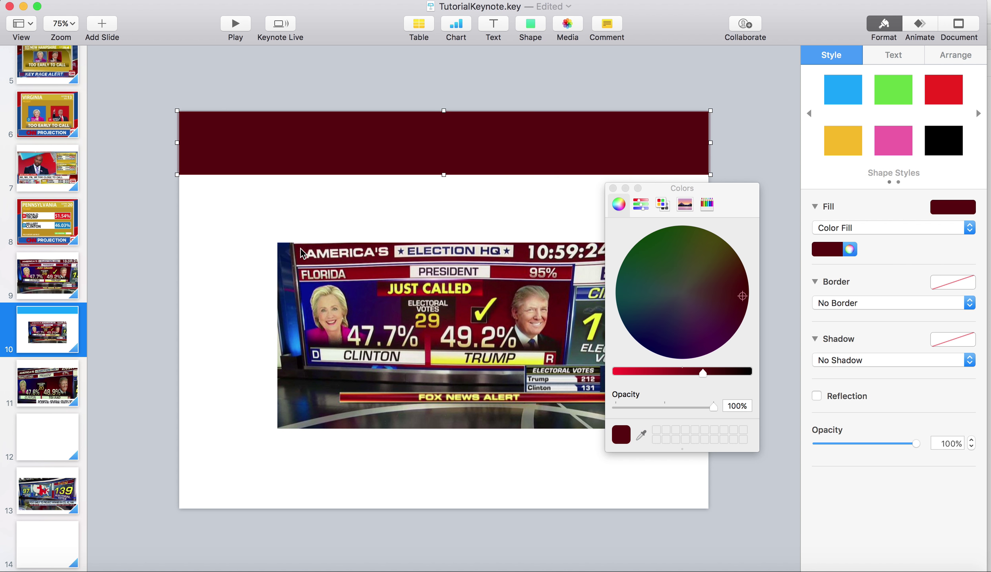
pyautogui.click(613, 187)
pyautogui.click(573, 187)
# Reduce the height of the dark red header bar slightly.
pyautogui.click(561, 167)
pyautogui.moveTo(443, 174); pyautogui.dragTo(445, 171)
pyautogui.click(441, 178)
# Give the header bar a white 5 pt line border.
pyautogui.click(457, 151)
pyautogui.click(819, 303)
pyautogui.click(828, 313)
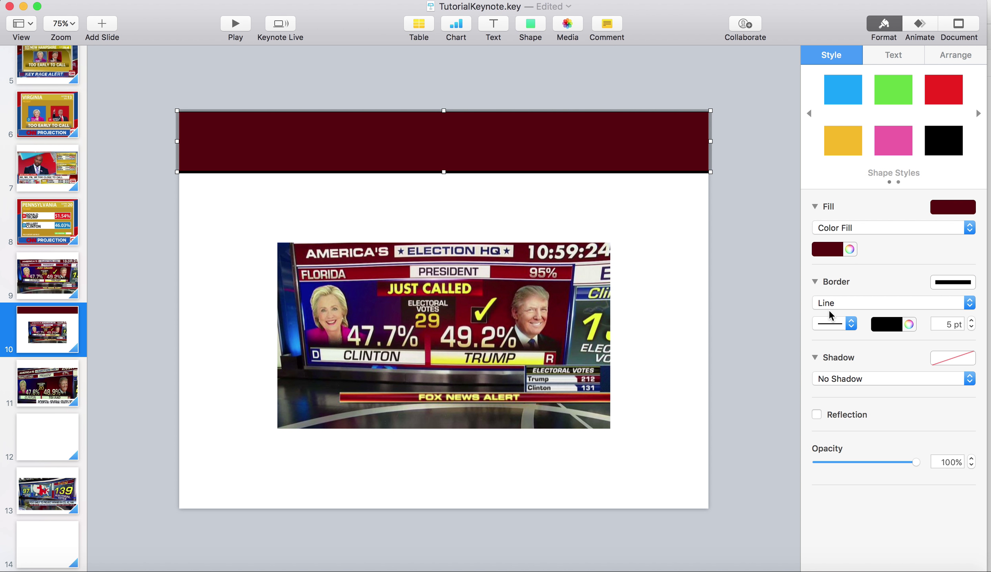
pyautogui.click(887, 325)
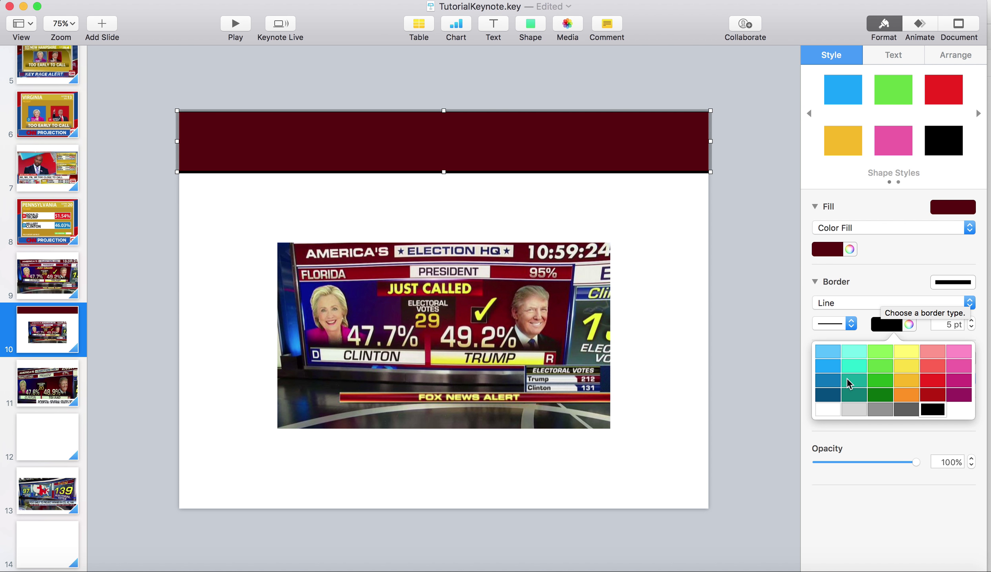
pyautogui.click(826, 409)
pyautogui.click(667, 336)
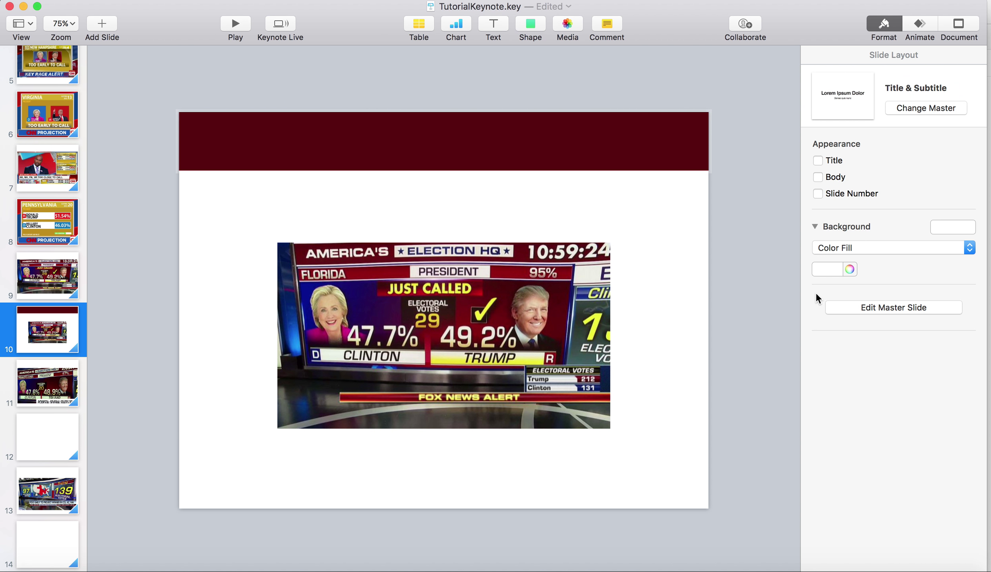
# Change the slide background to a gradient fill running horizontally at 0°.
pyautogui.click(892, 248)
pyautogui.click(879, 258)
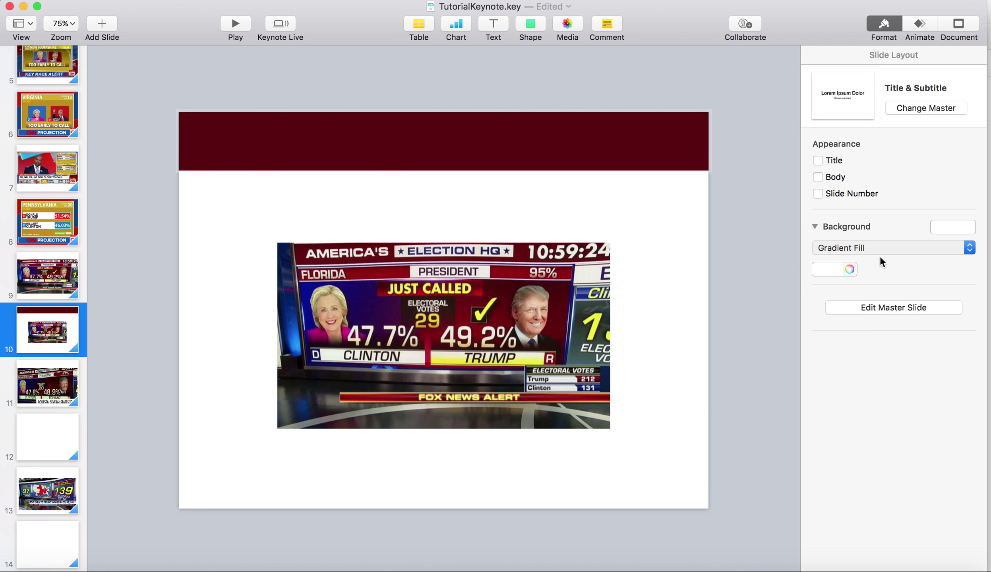
pyautogui.click(966, 269)
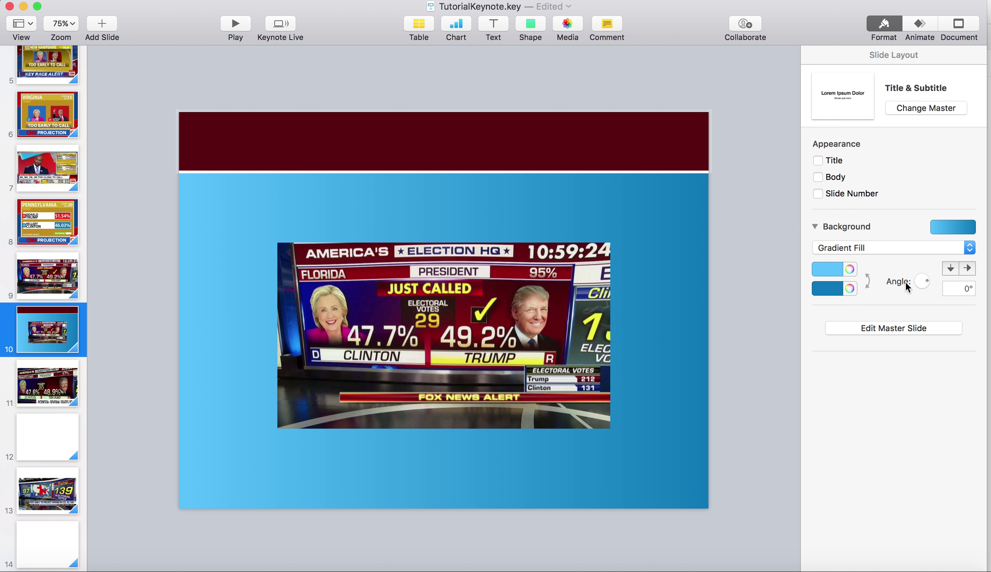
# Set the background gradient's first colour to a blue preset and its second colour to a red preset.
pyautogui.click(826, 268)
pyautogui.click(872, 324)
pyautogui.click(819, 270)
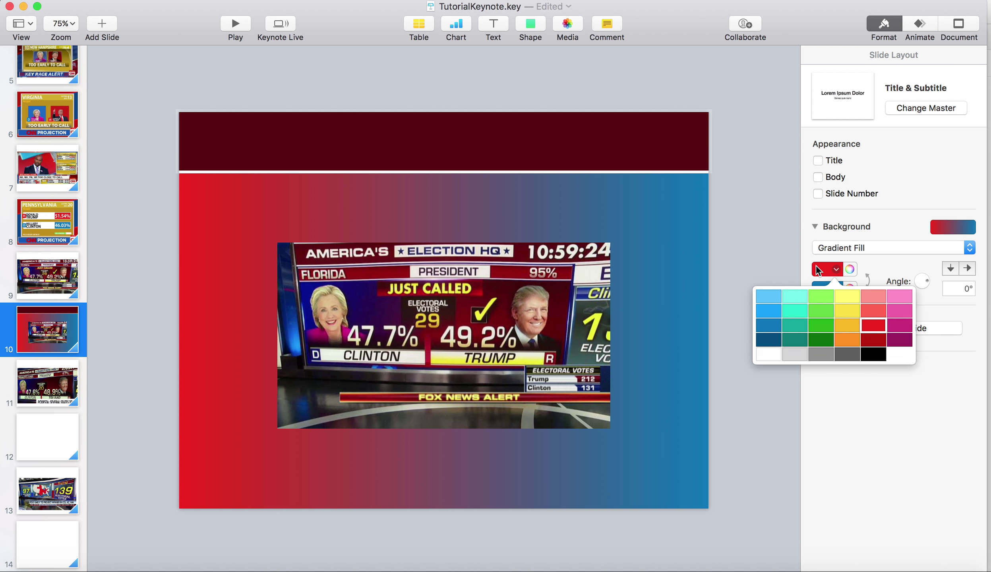
pyautogui.click(774, 316)
pyautogui.click(822, 291)
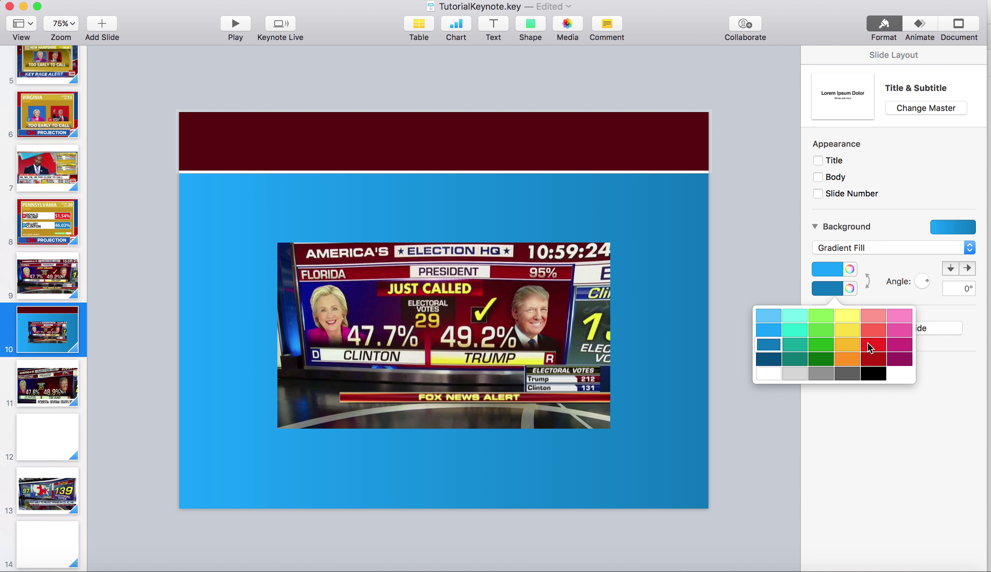
pyautogui.click(867, 342)
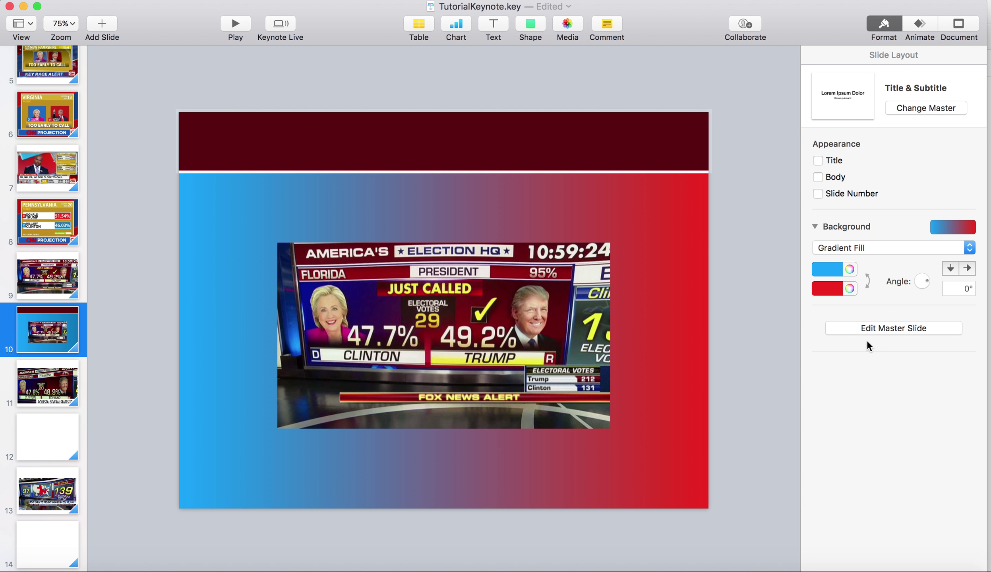
# Change the gradient's first colour to a deeper blue and darken its red second colour.
pyautogui.click(835, 273)
pyautogui.click(850, 269)
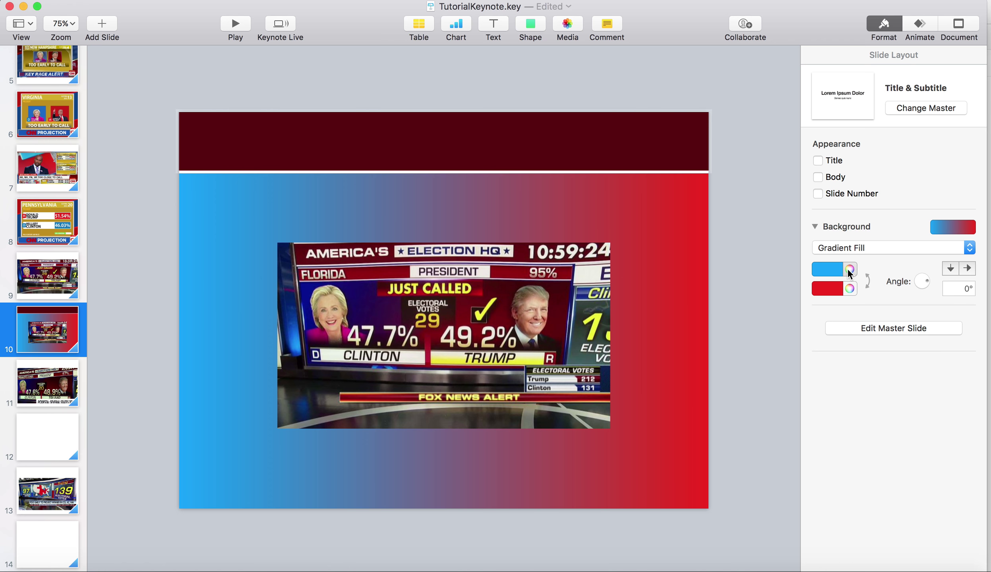
pyautogui.click(655, 338)
pyautogui.click(644, 336)
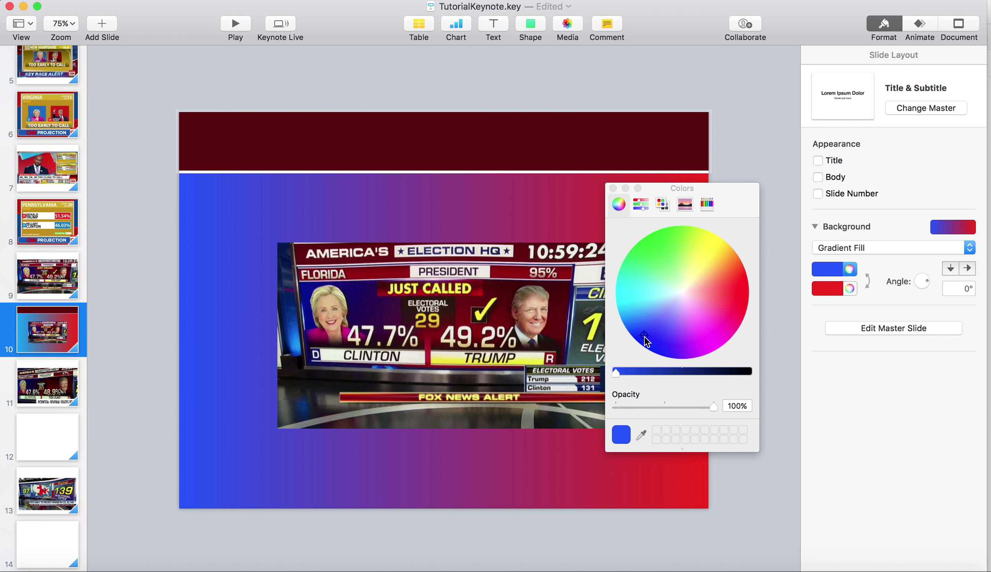
pyautogui.click(849, 289)
pyautogui.moveTo(663, 375); pyautogui.dragTo(641, 380)
pyautogui.click(612, 188)
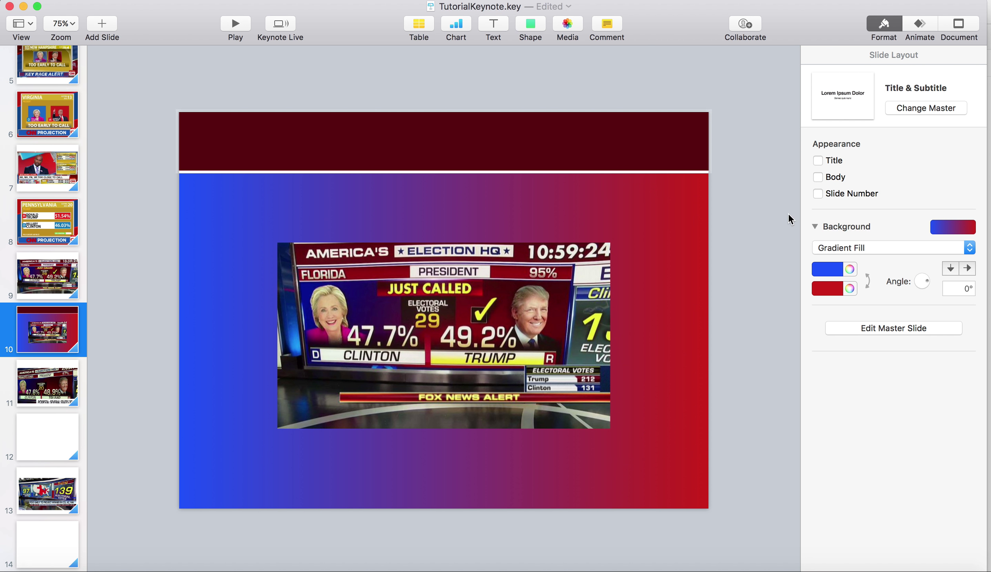
pyautogui.click(575, 281)
pyautogui.click(630, 202)
pyautogui.click(503, 330)
pyautogui.click(522, 211)
pyautogui.click(490, 129)
pyautogui.click(448, 66)
# Insert a text box in the header bar and set its font size to 54 pt.
pyautogui.click(493, 28)
pyautogui.moveTo(445, 314); pyautogui.dragTo(238, 145)
pyautogui.doubleClick(237, 145)
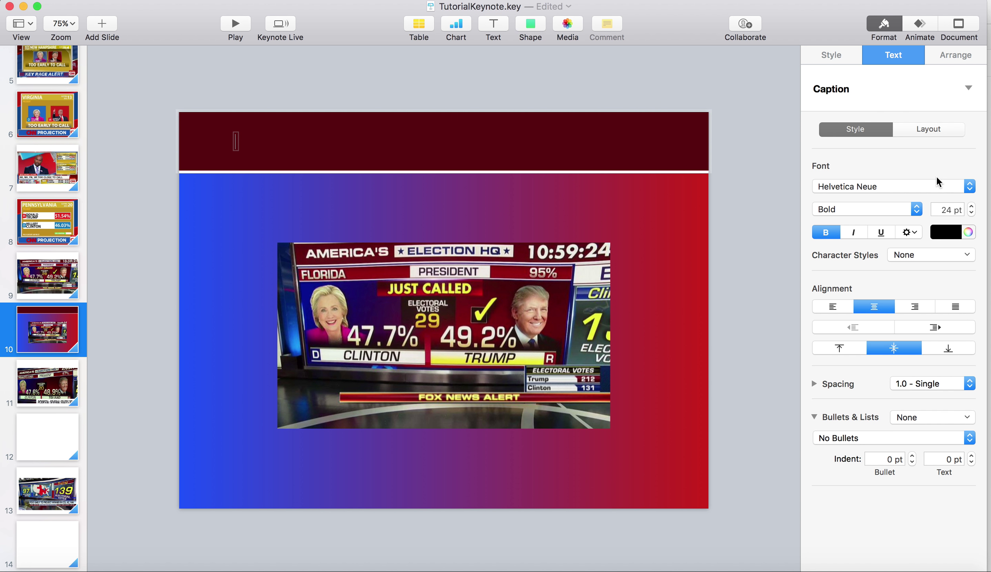
pyautogui.click(945, 208)
pyautogui.press('Return')
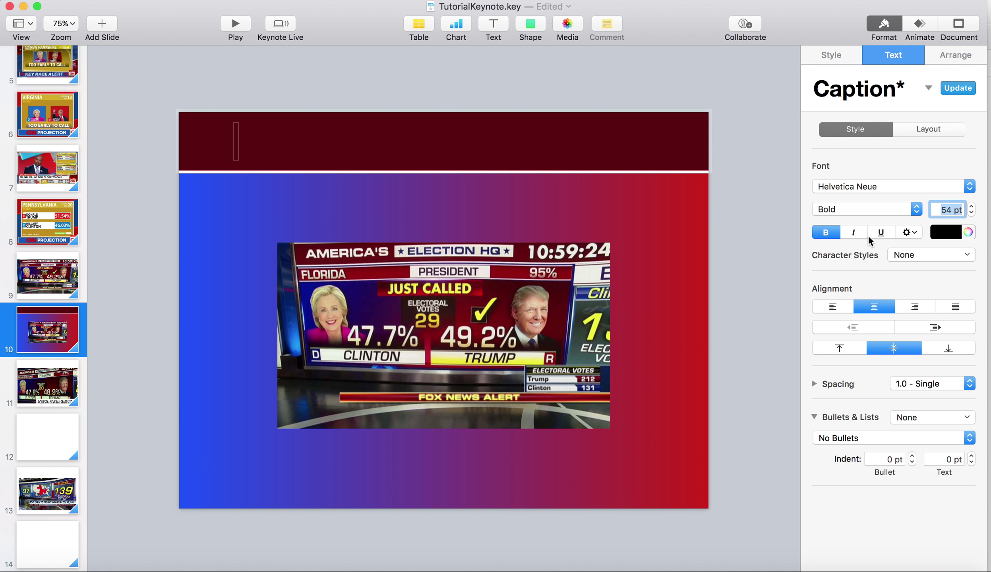
# Make the header text white and left-aligned.
pyautogui.click(948, 232)
pyautogui.click(828, 258)
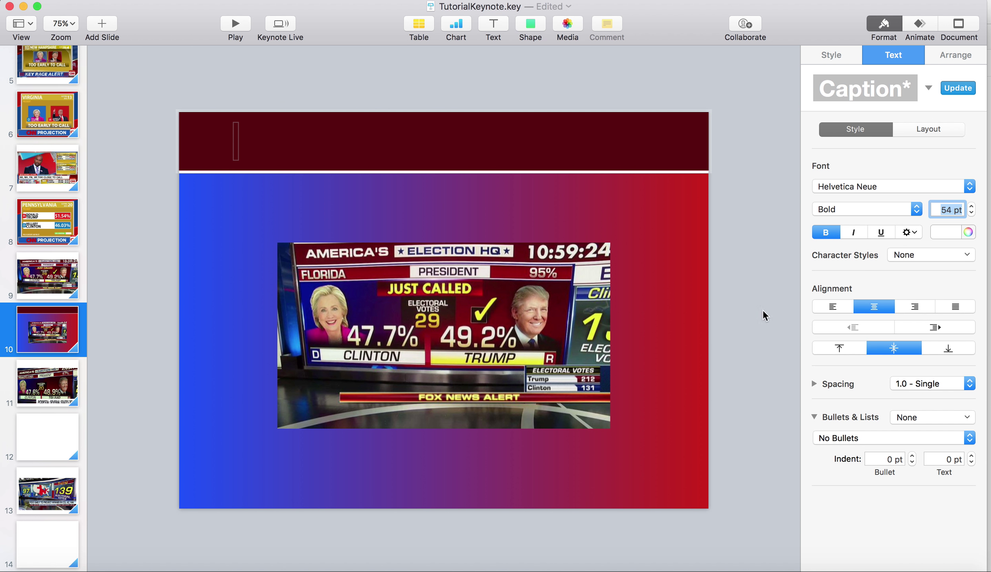
pyautogui.click(833, 305)
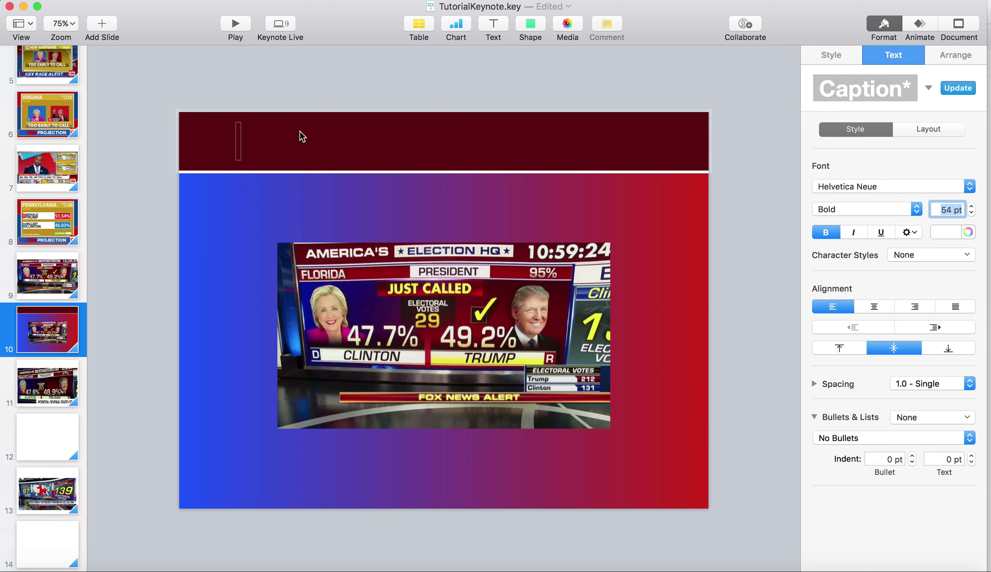
# Move the empty text box closer to the header bar's left end and enter AMERICA'S.
pyautogui.press('Escape')
pyautogui.moveTo(300, 131); pyautogui.dragTo(261, 131)
pyautogui.doubleClick(254, 139)
pyautogui.write('AME')
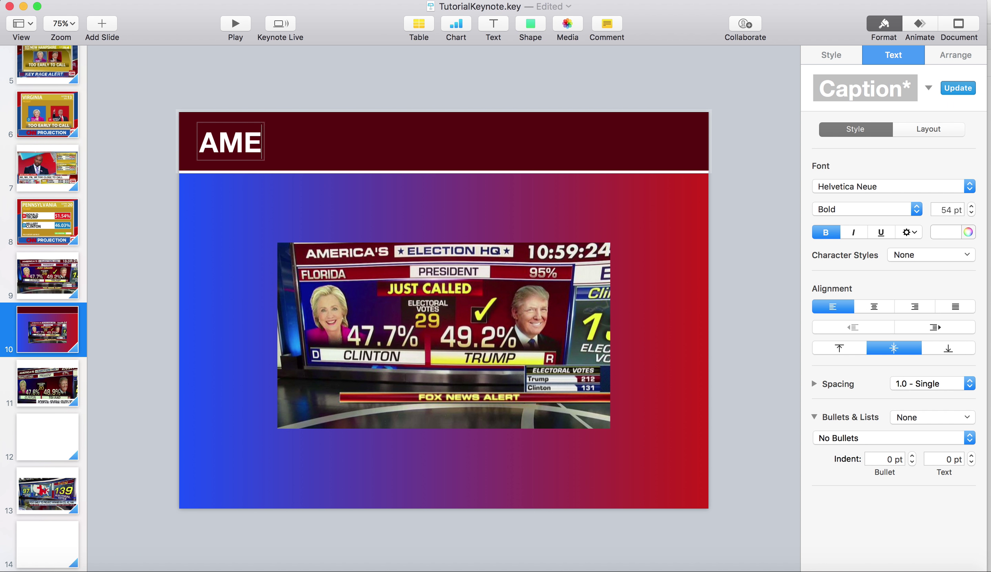
pyautogui.write("RICA'S")
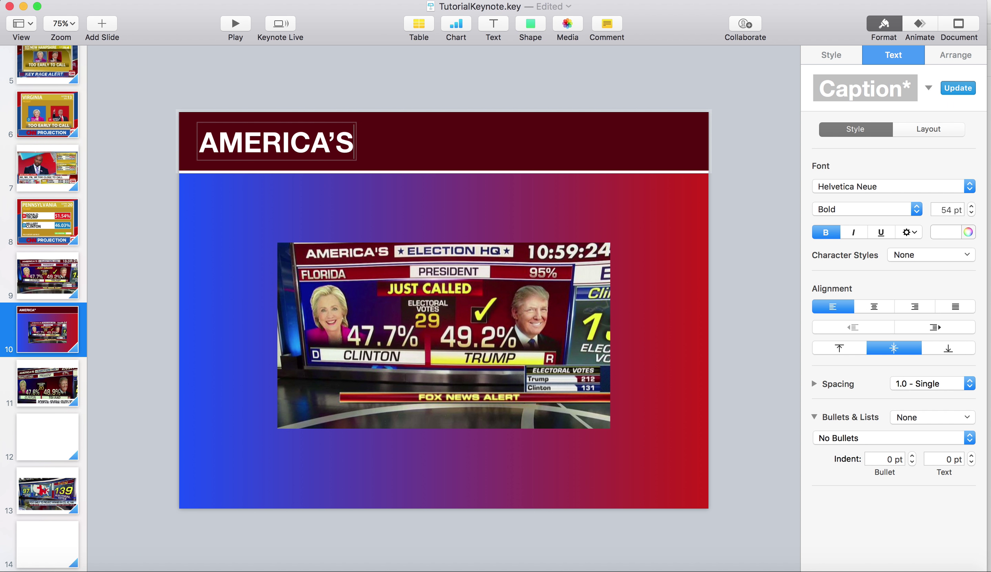
# Change the font of the whole AMERICA'S text to Nexa Bold.
pyautogui.press('super+a')
pyautogui.click(879, 188)
pyautogui.scroll(10, 879, 189)
pyautogui.scroll(10, 878, 278)
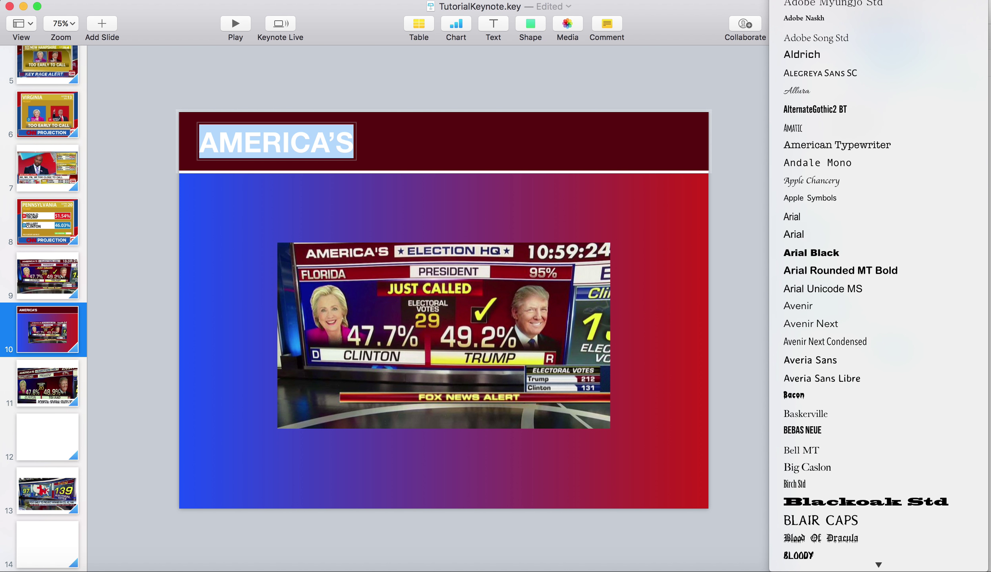
pyautogui.click(834, 51)
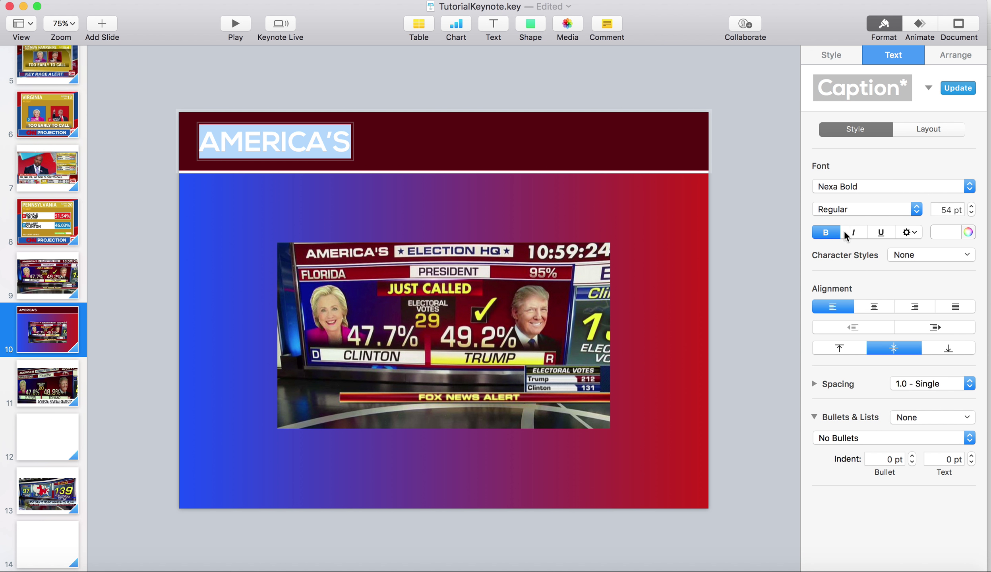
# Try the Adobe Gothic Std font on the AMERICA'S text and undo the change.
pyautogui.click(890, 180)
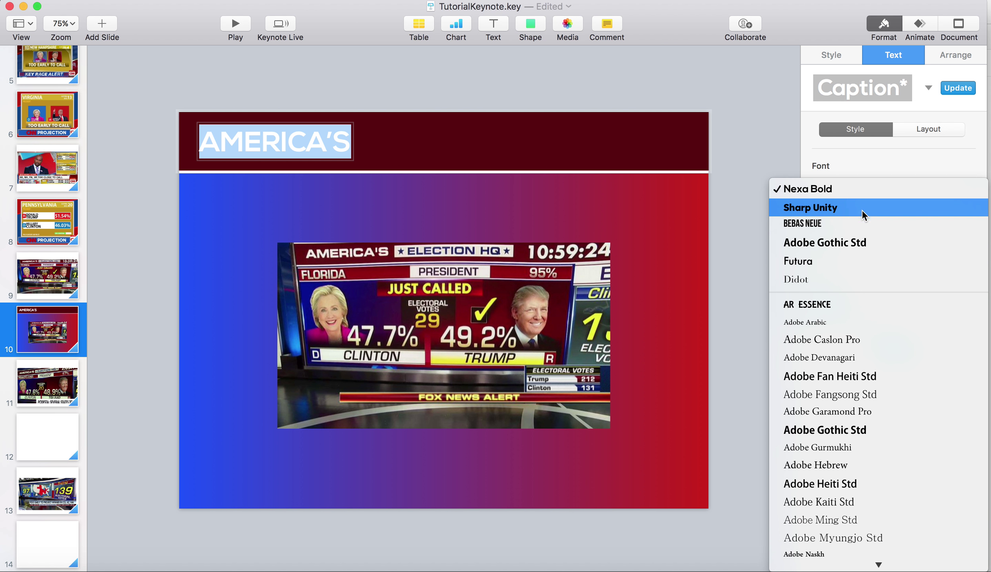
pyautogui.click(859, 242)
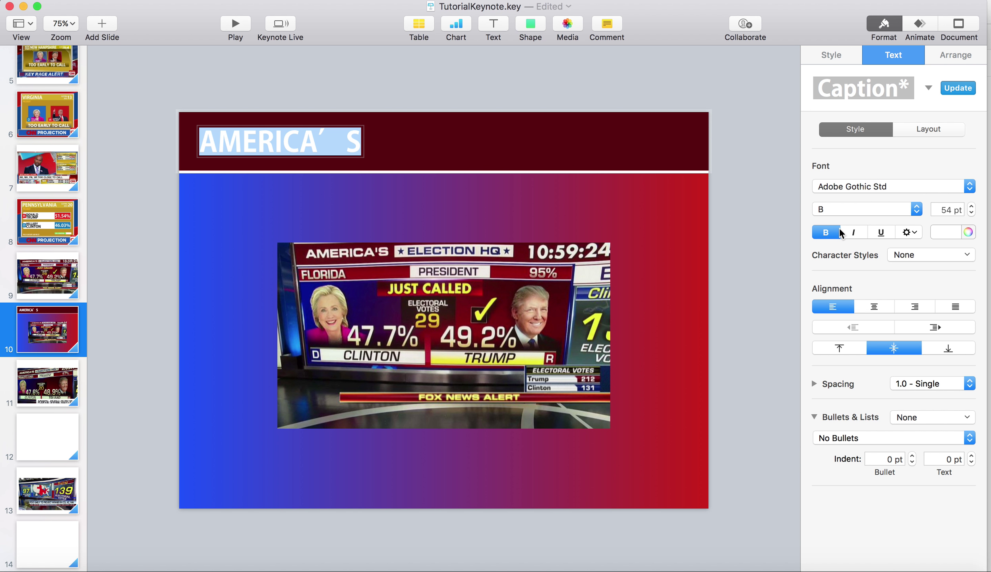
pyautogui.press('super+z')
# Set the font size of the AMERICA'S text to 74 pt.
pyautogui.click(617, 140)
pyautogui.doubleClick(306, 137)
pyautogui.click(507, 120)
pyautogui.doubleClick(311, 147)
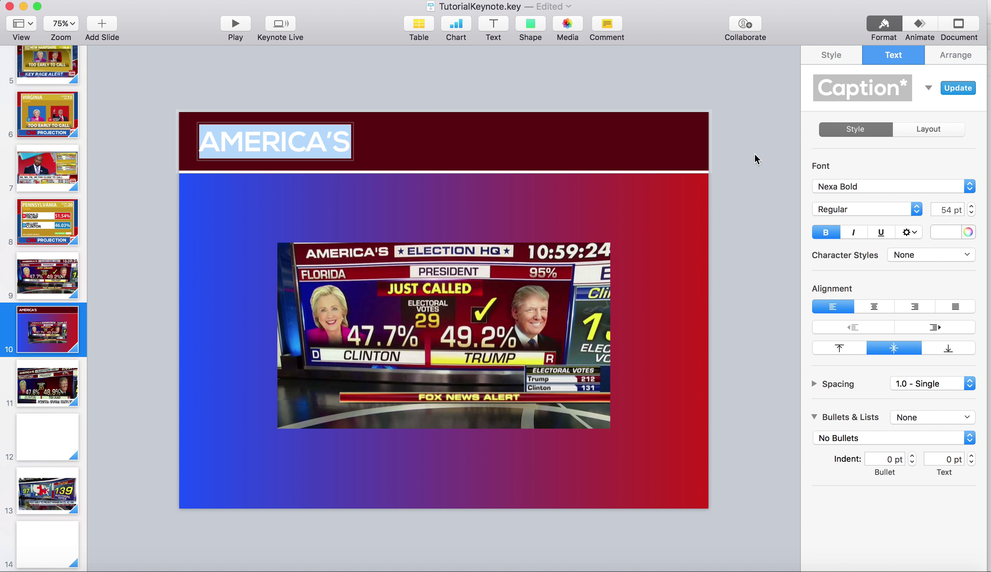
pyautogui.doubleClick(946, 207)
pyautogui.write('74')
pyautogui.press('Return')
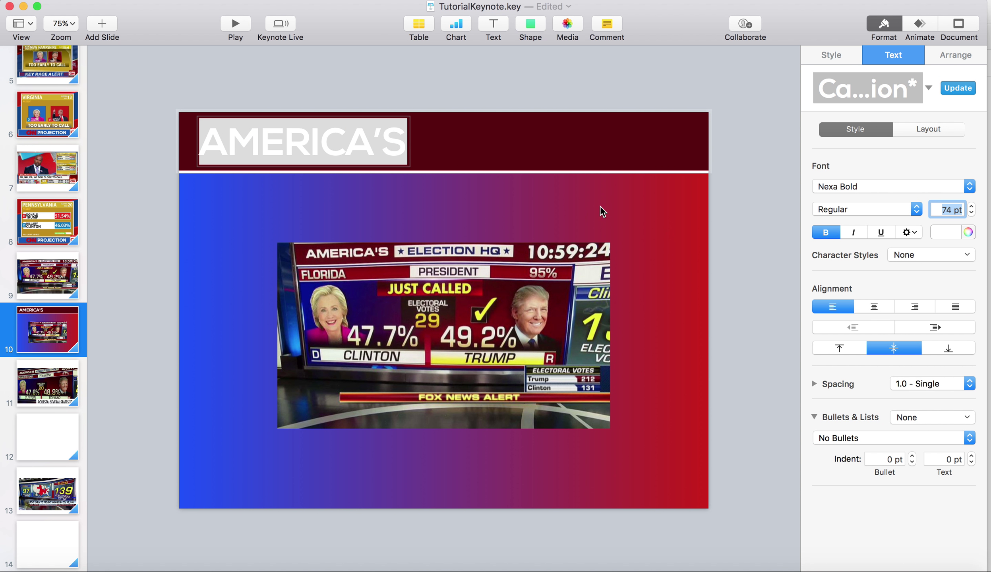
# Move the AMERICA'S text toward the header bar's left edge and set its font size to 64 pt.
pyautogui.click(599, 206)
pyautogui.moveTo(350, 119); pyautogui.dragTo(335, 119)
pyautogui.doubleClick(286, 141)
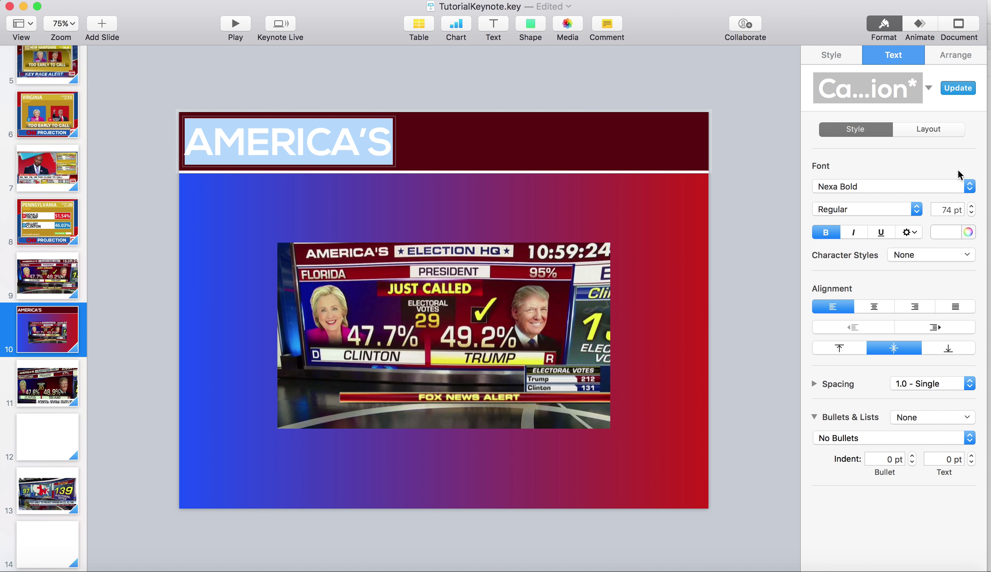
pyautogui.doubleClick(955, 210)
pyautogui.write('64')
pyautogui.press('Return')
pyautogui.click(491, 161)
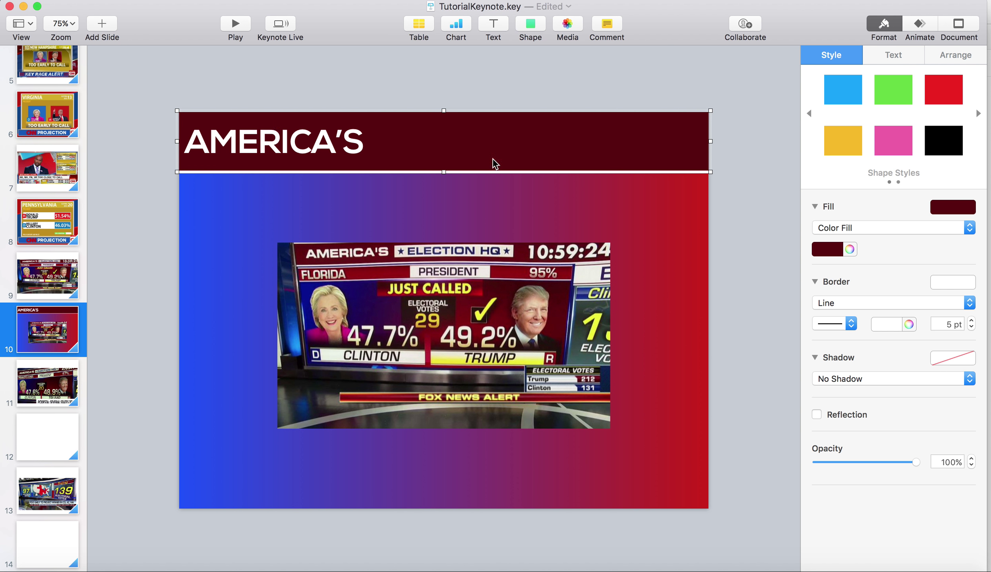
# Shift the AMERICA'S text slightly right and brighten the header bar's dark red fill a little.
pyautogui.moveTo(278, 137)
pyautogui.mouseDown()
pyautogui.moveTo(309, 137)
pyautogui.moveTo(291, 137)
pyautogui.mouseUp()
pyautogui.click(532, 154)
pyautogui.click(849, 249)
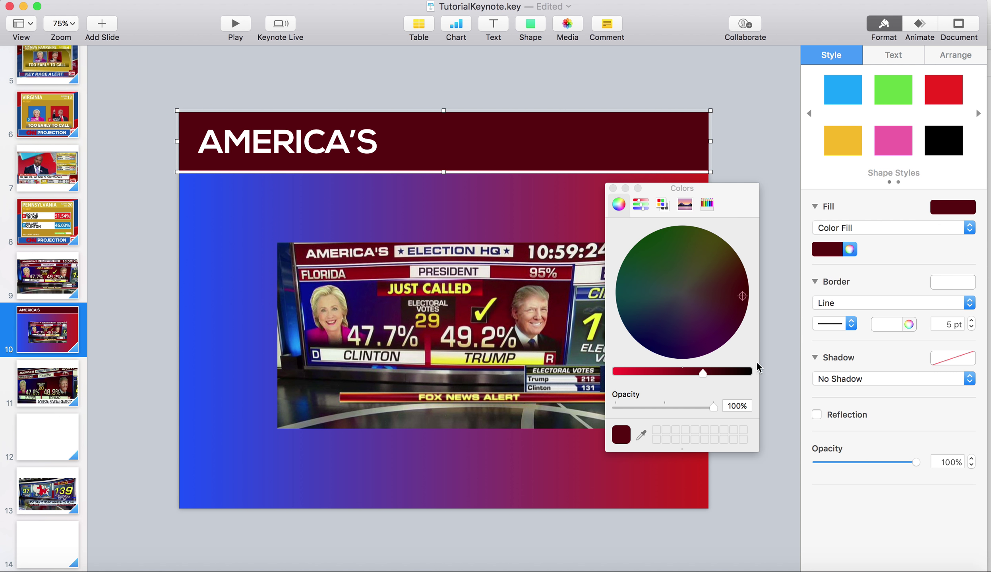
pyautogui.moveTo(708, 374); pyautogui.dragTo(691, 374)
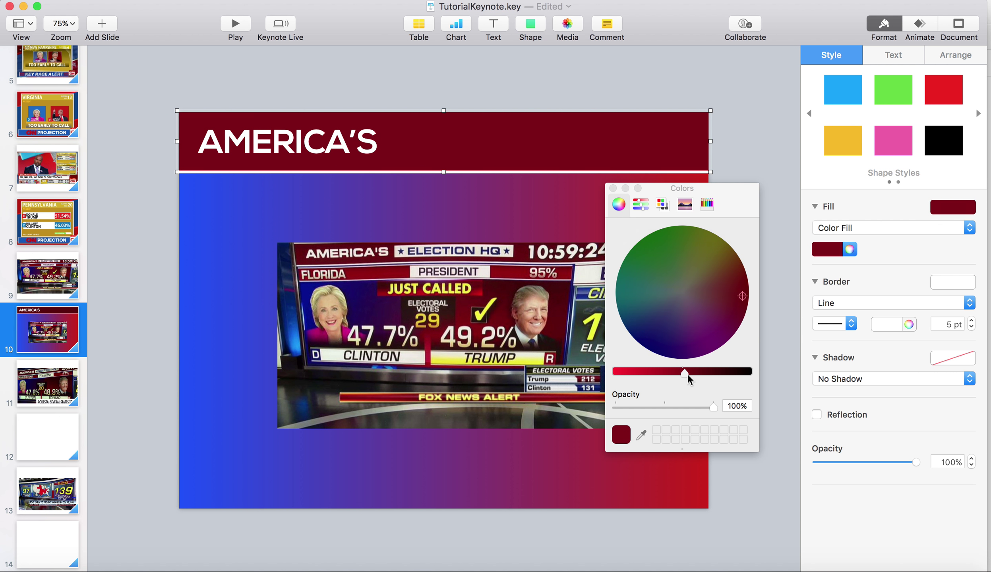
pyautogui.click(612, 188)
pyautogui.click(610, 192)
# Add a wide rectangle beside AMERICA'S in the header bar and enter ELECTION HQ in it.
pyautogui.click(530, 26)
pyautogui.click(535, 146)
pyautogui.moveTo(451, 294); pyautogui.dragTo(579, 140)
pyautogui.doubleClick(504, 139)
pyautogui.write('ELECTI')
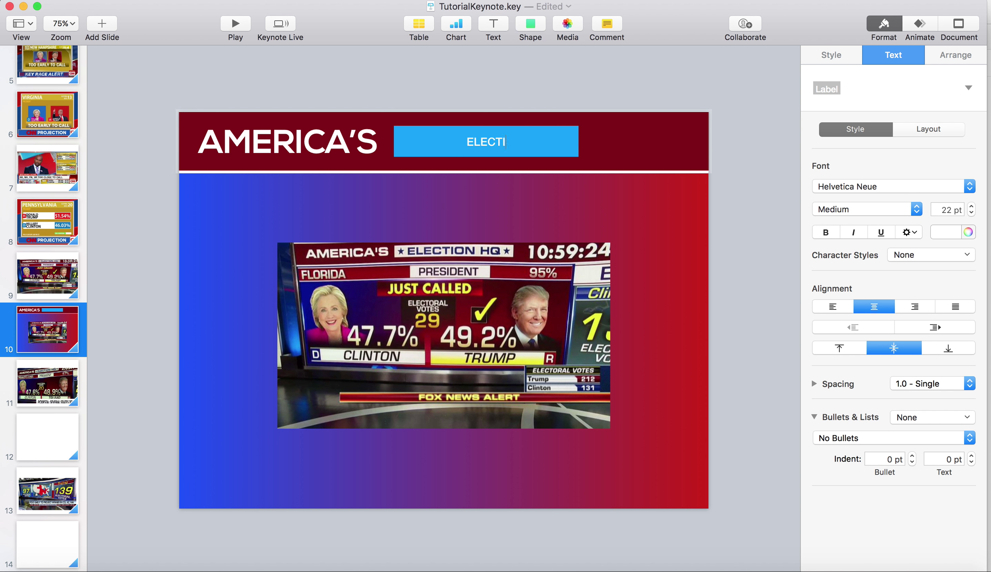
pyautogui.write('ON HQ')
# Change the font of the whole ELECTION HQ text to Nexa Bold.
pyautogui.press('super+a')
pyautogui.click(896, 185)
pyautogui.scroll(3, 896, 185)
pyautogui.scroll(15, 854, 16)
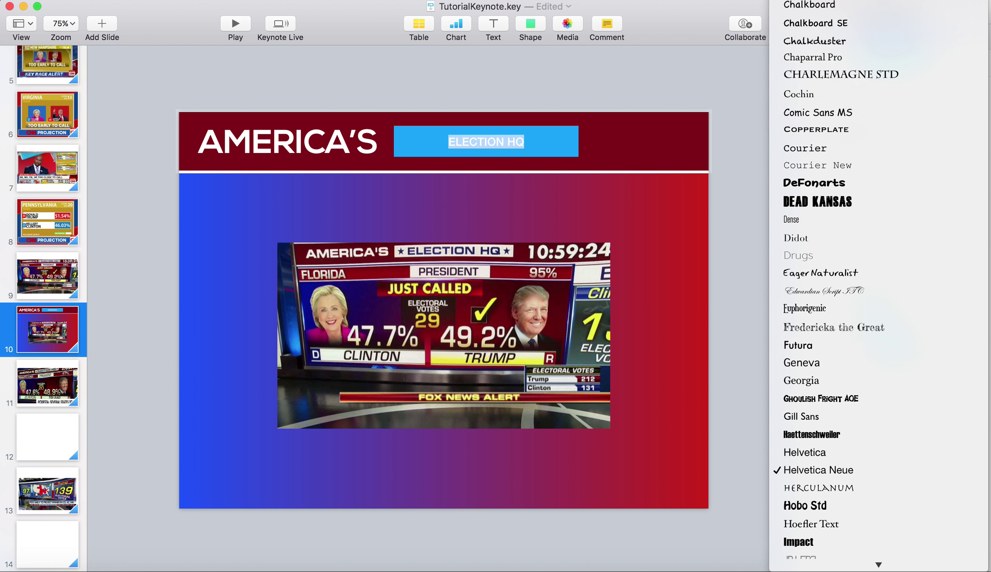
pyautogui.scroll(10, 855, 16)
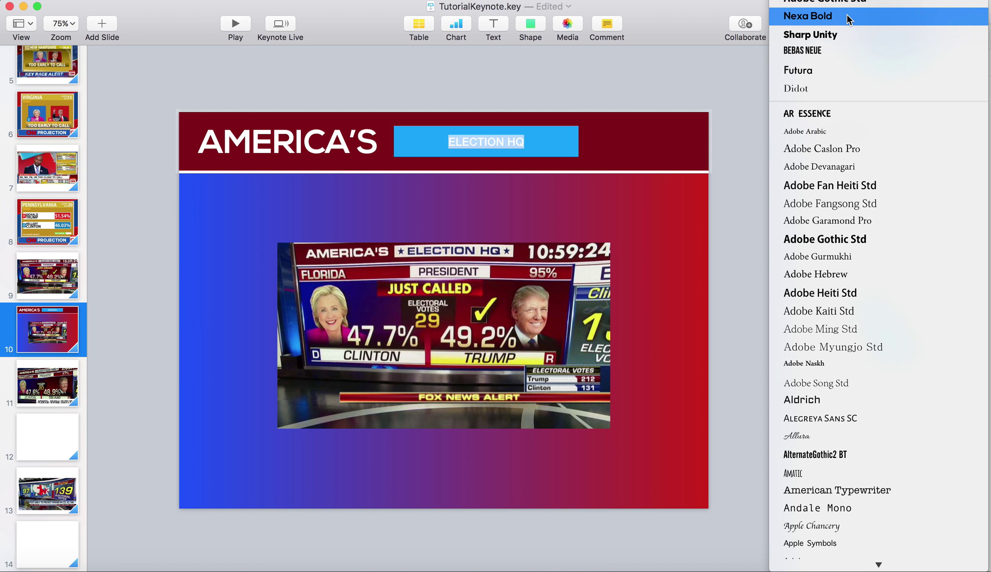
pyautogui.click(847, 16)
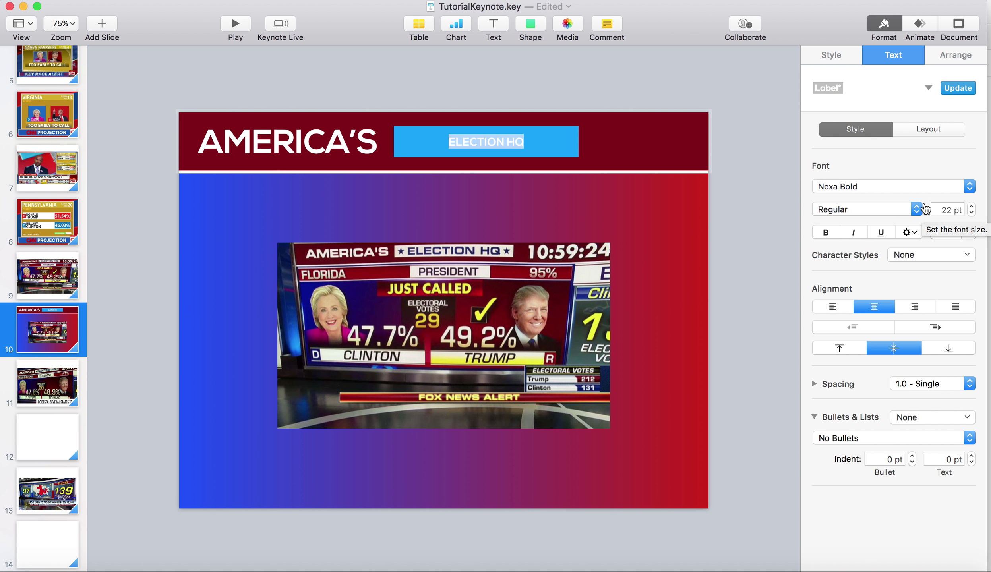
# Set the font size of the ELECTION HQ text to 40 pt.
pyautogui.click(949, 209)
pyautogui.press('BackSpace')
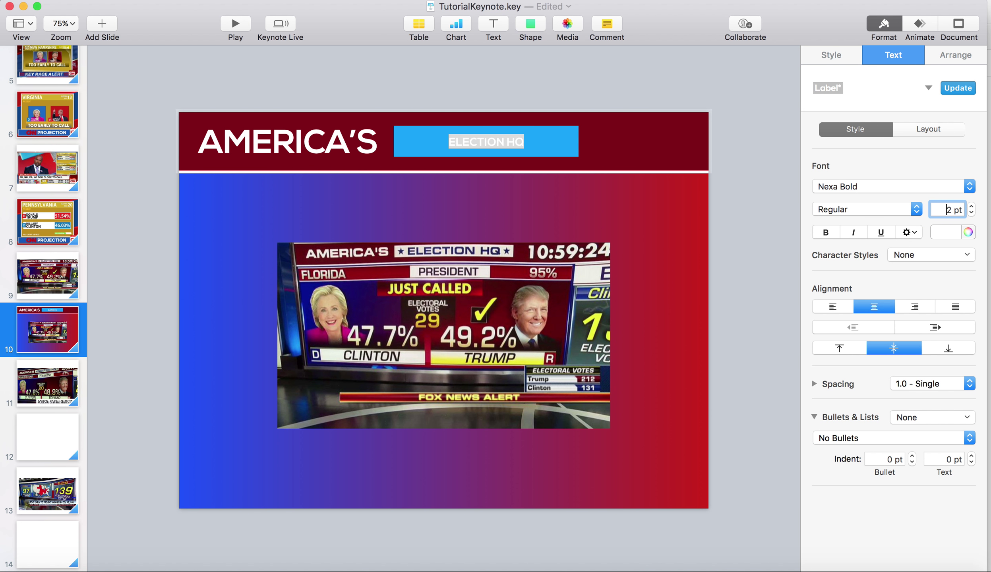
pyautogui.press('Return')
pyautogui.write('05')
pyautogui.press('BackSpace')
pyautogui.press('BackSpace')
pyautogui.write('40')
pyautogui.press('Return')
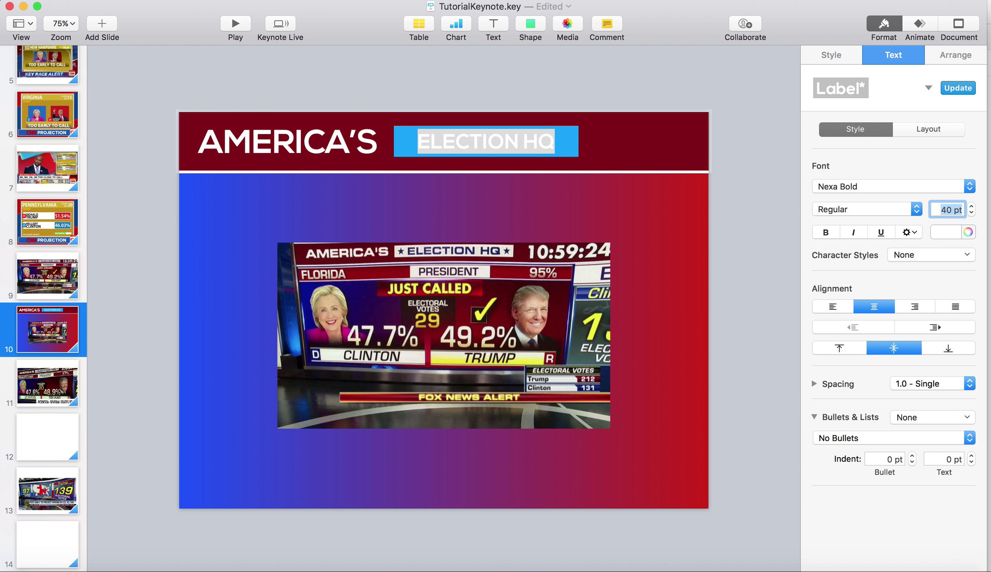
pyautogui.click(626, 157)
# Fill the ELECTION HQ box with white after trying dark blue.
pyautogui.click(549, 155)
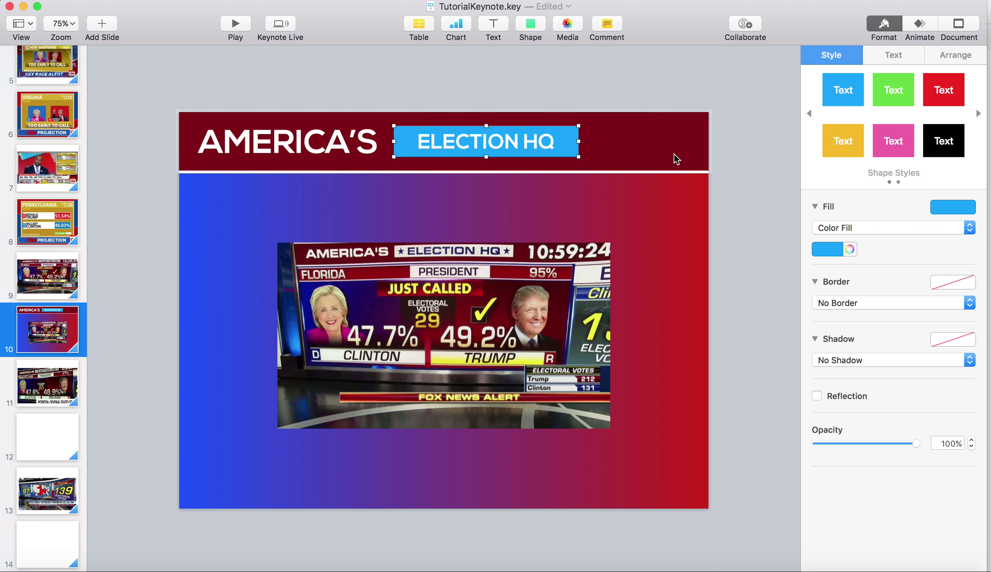
pyautogui.click(820, 250)
pyautogui.click(805, 297)
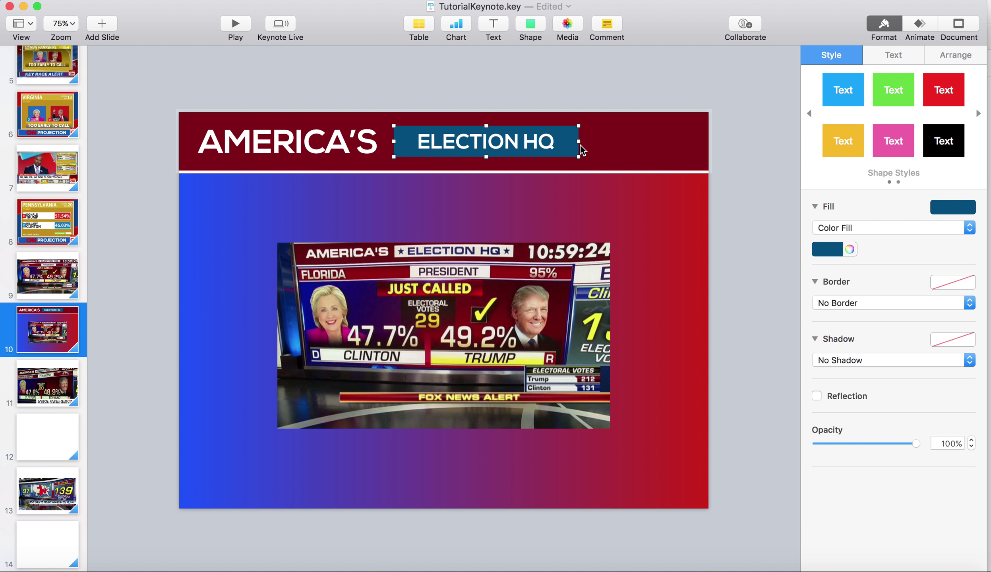
pyautogui.click(831, 251)
pyautogui.click(771, 333)
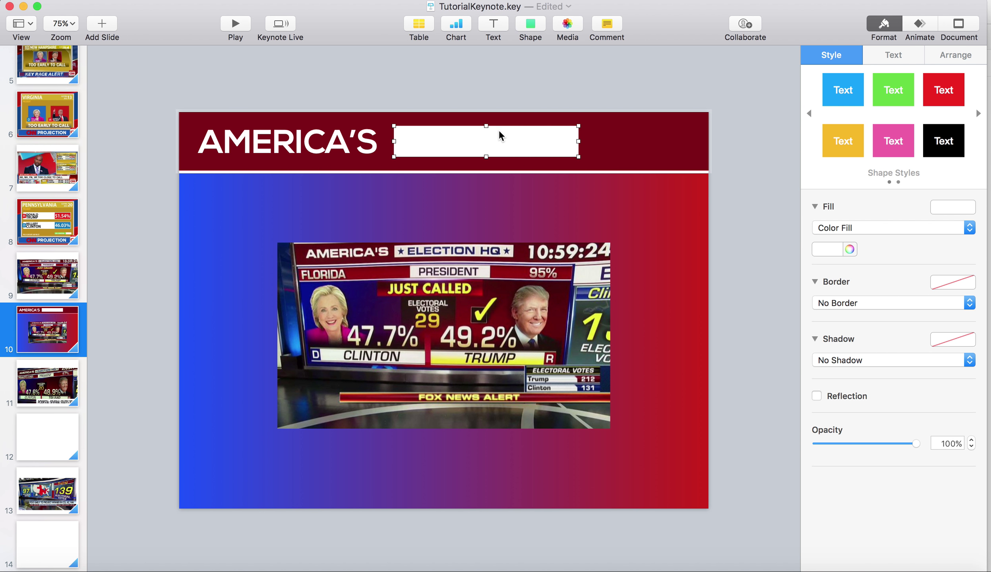
# Change the color of the whole ELECTION HQ text to dark blue.
pyautogui.tripleClick(526, 133)
pyautogui.click(944, 232)
pyautogui.click(828, 298)
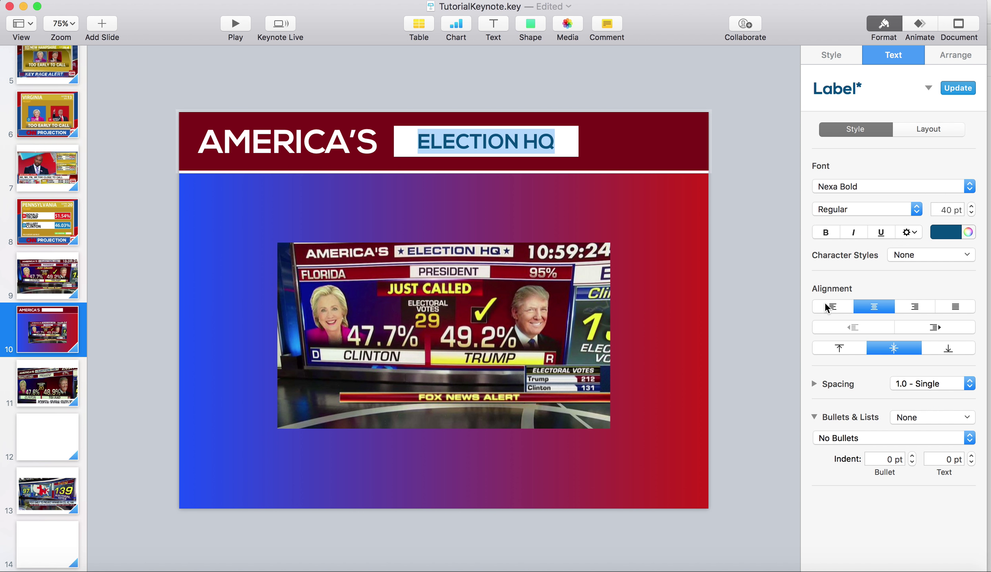
pyautogui.click(681, 194)
# Widen the white ELECTION HQ box slightly by extending its right edge.
pyautogui.doubleClick(564, 153)
pyautogui.press('Escape')
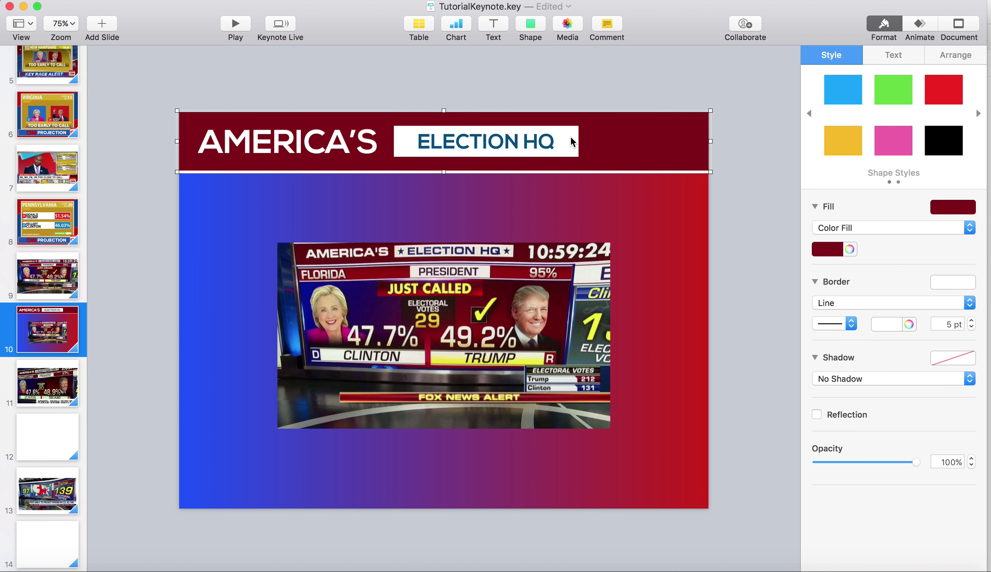
pyautogui.moveTo(578, 141)
pyautogui.mouseDown()
pyautogui.moveTo(606, 141)
pyautogui.moveTo(594, 141)
pyautogui.mouseUp()
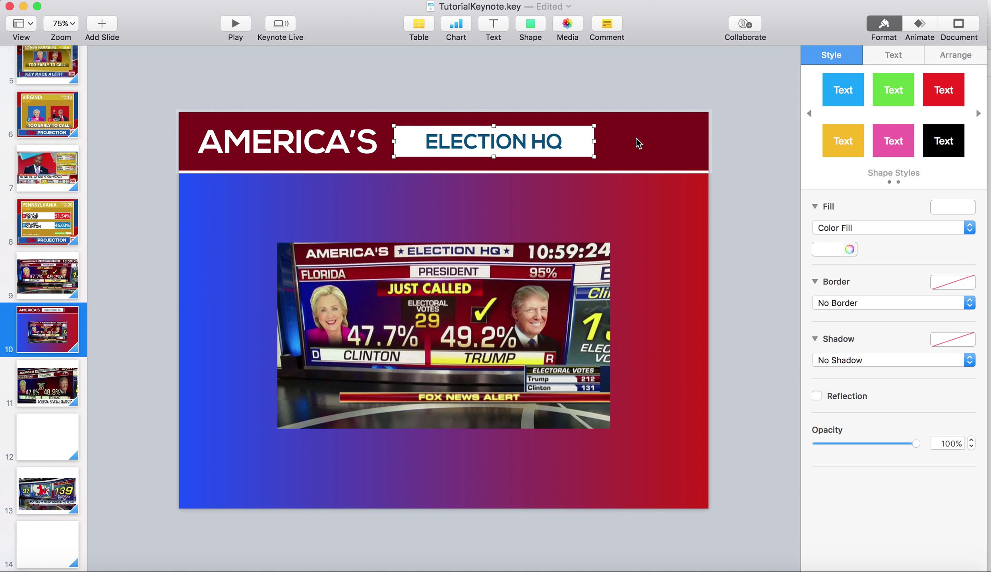
pyautogui.click(636, 139)
# Insert a five-pointed star, shrink it and place it before ELECTION HQ inside the white box.
pyautogui.click(524, 28)
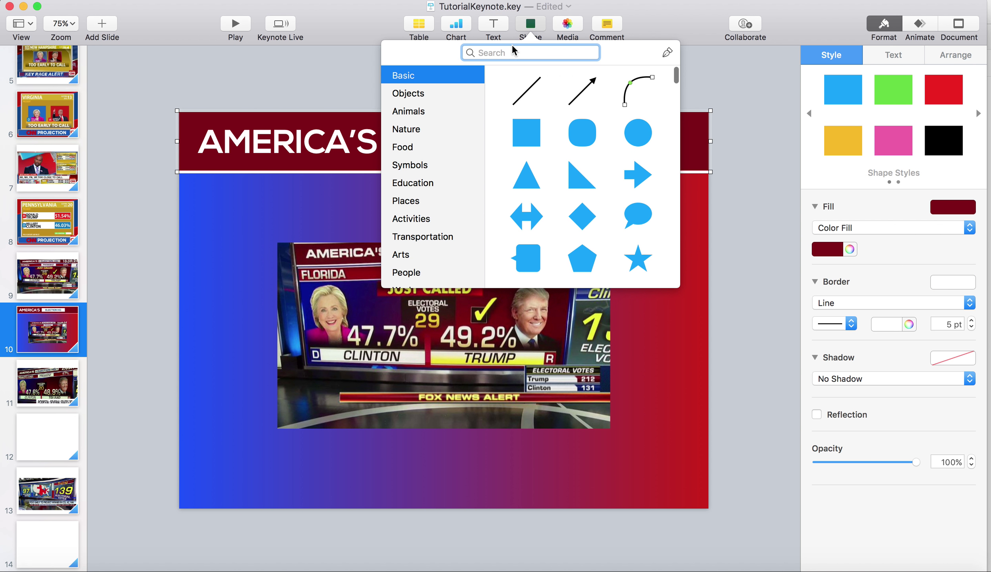
pyautogui.write('star')
pyautogui.click(527, 115)
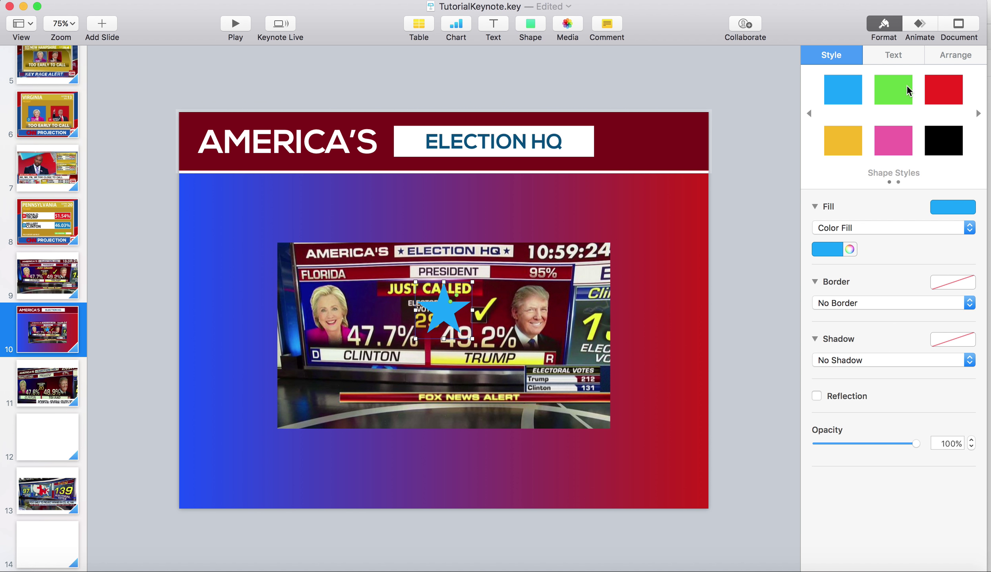
pyautogui.click(939, 56)
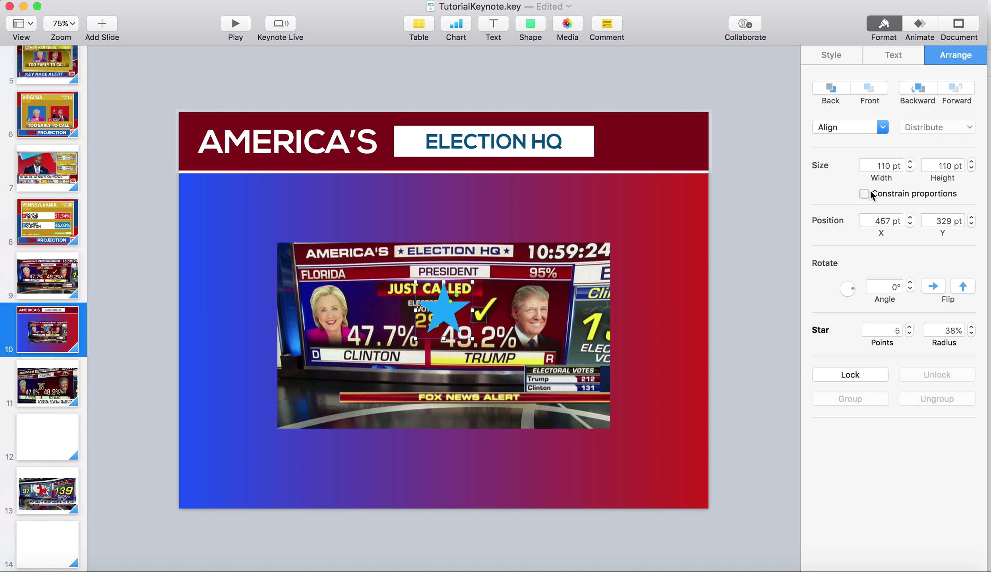
pyautogui.click(822, 55)
pyautogui.moveTo(472, 282); pyautogui.dragTo(412, 142)
pyautogui.press('Up')
pyautogui.press('Up')
pyautogui.click(440, 119)
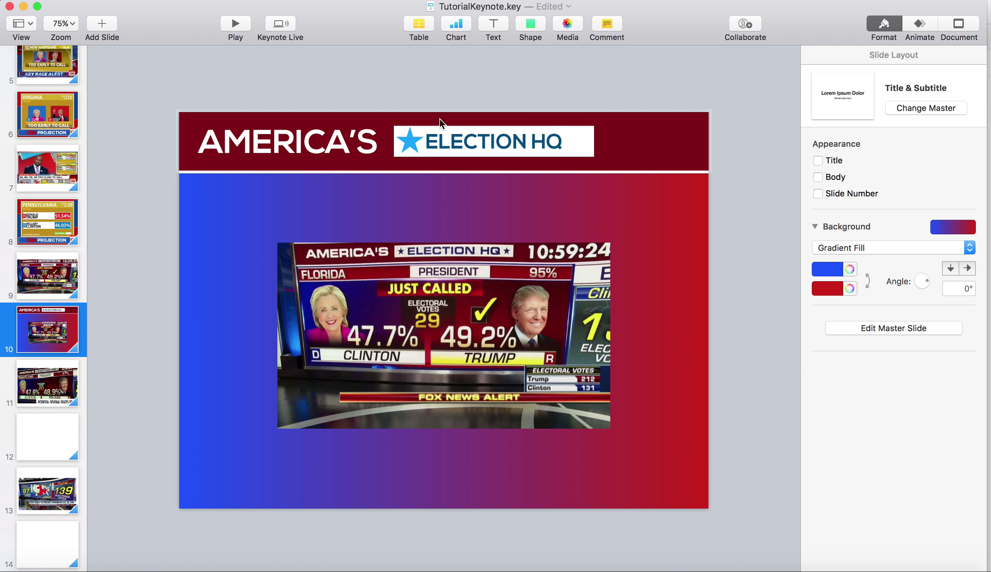
# Fill the star with the text's dark blue and shrink it slightly within the white box.
pyautogui.click(409, 144)
pyautogui.click(822, 253)
pyautogui.click(767, 317)
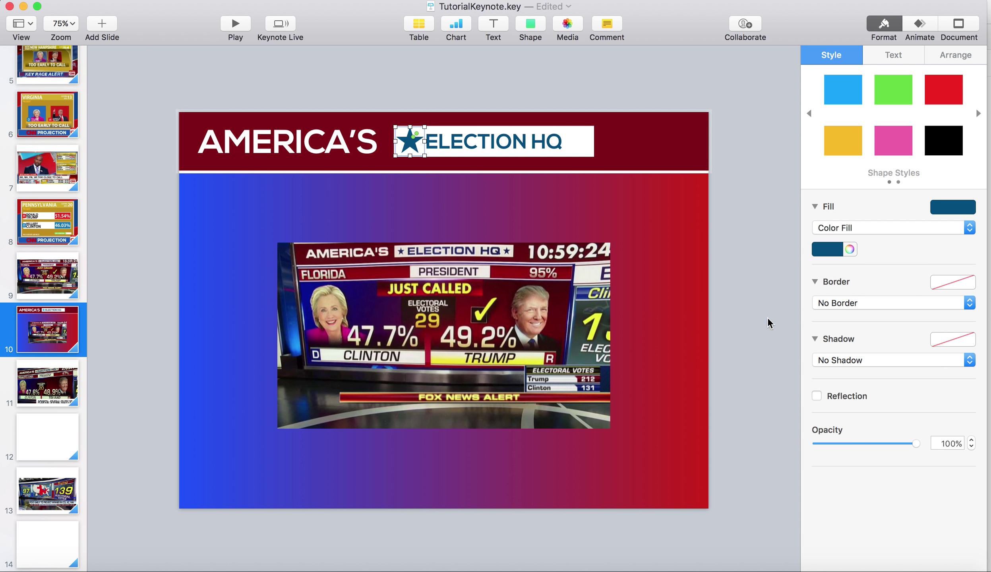
pyautogui.click(519, 144)
pyautogui.moveTo(395, 156); pyautogui.dragTo(407, 140)
pyautogui.click(407, 140)
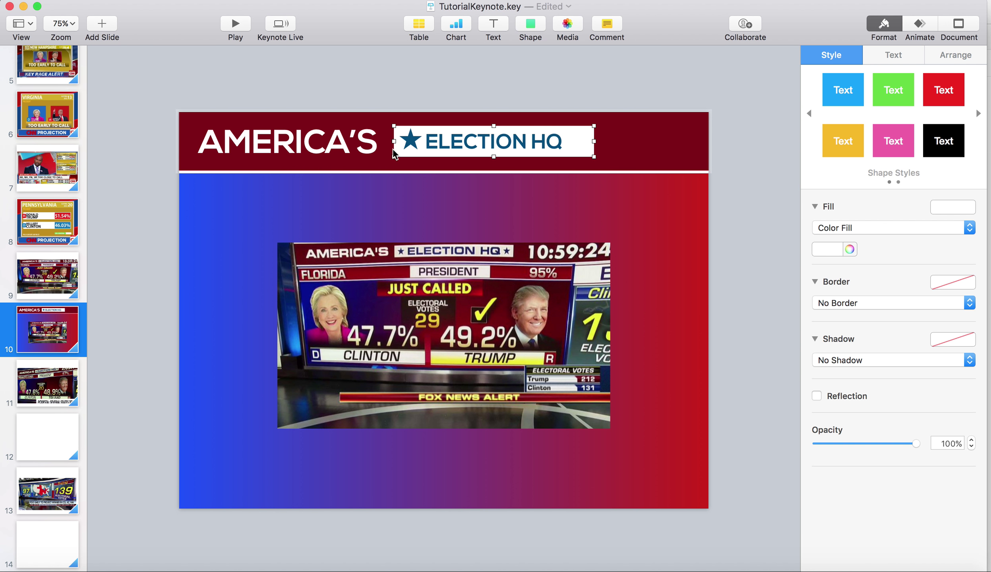
# Duplicate the dark blue star and place the copy after ELECTION HQ inside the white box.
pyautogui.click(415, 135)
pyautogui.moveTo(415, 135); pyautogui.dragTo(580, 146)
pyautogui.click(443, 125)
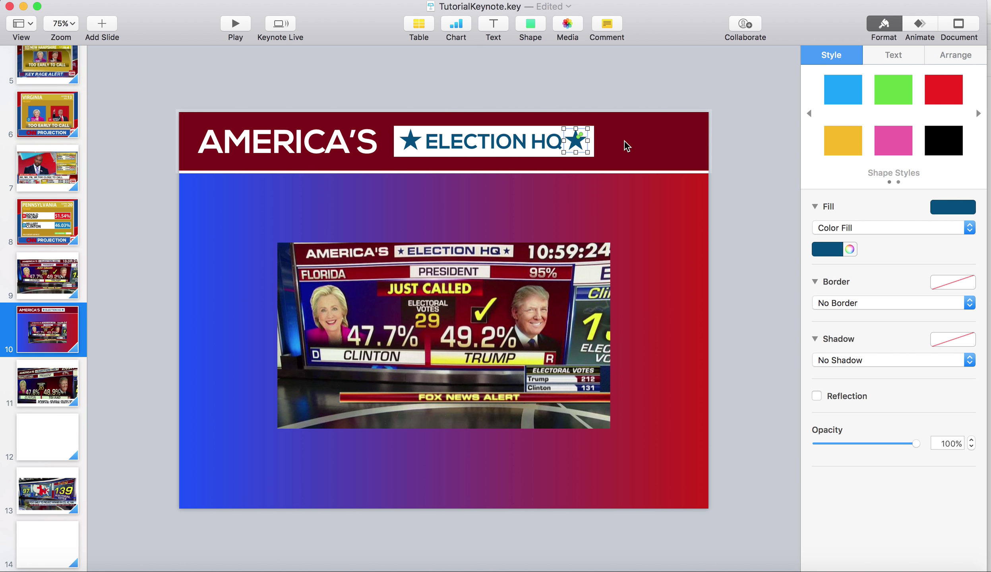
pyautogui.click(625, 144)
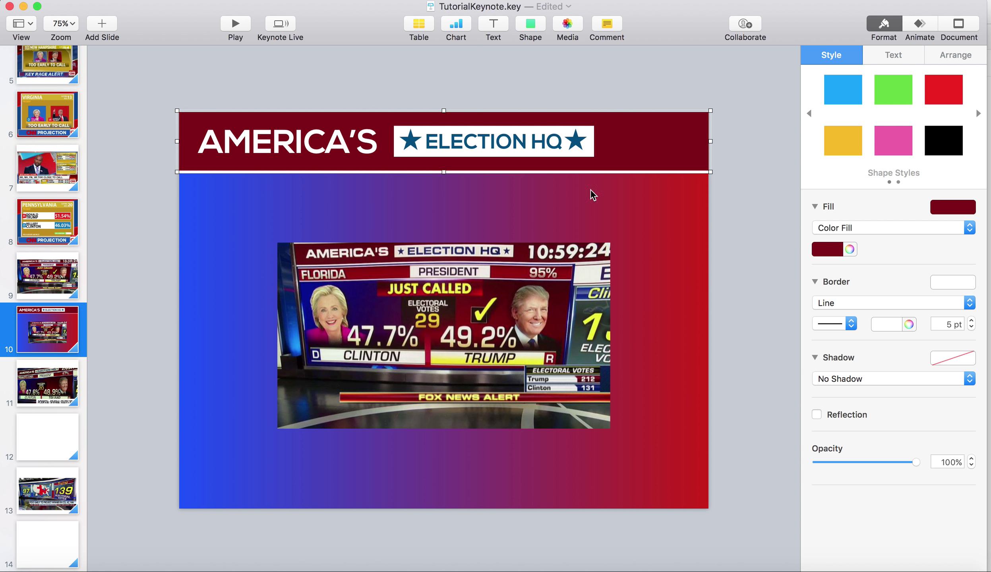
# Duplicate the AMERICA'S text at the header bar's right end and change the copy to 7:00 PM.
pyautogui.click(322, 155)
pyautogui.moveTo(322, 145); pyautogui.dragTo(686, 155)
pyautogui.doubleClick(686, 155)
pyautogui.write('7:00 PM')
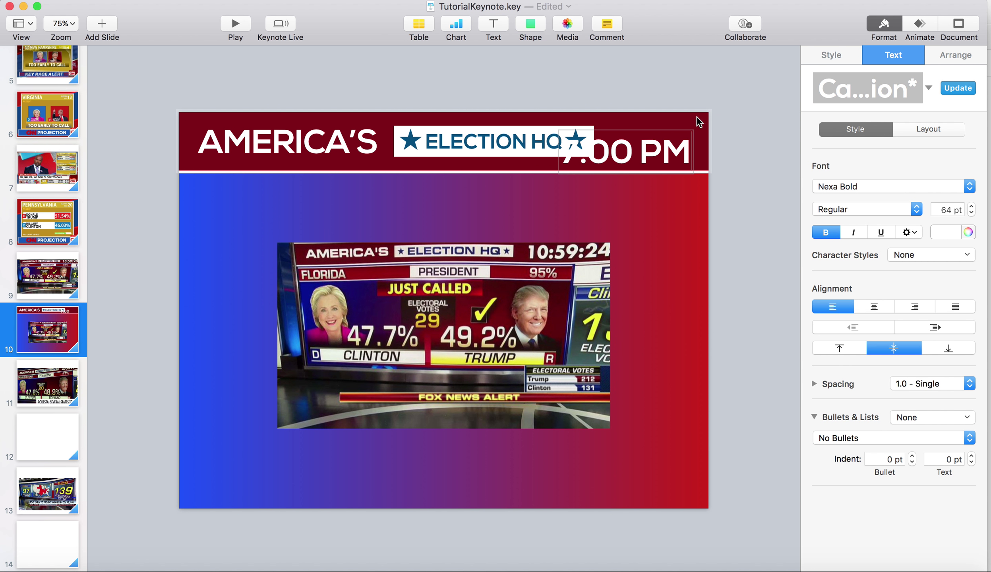
pyautogui.click(639, 178)
# Move the 7:00 PM and AMERICA'S texts outward toward opposite ends of the header bar.
pyautogui.moveTo(628, 154); pyautogui.dragTo(638, 156)
pyautogui.moveTo(254, 145); pyautogui.dragTo(242, 145)
pyautogui.keyDown('shift'); pyautogui.click(412, 144); pyautogui.keyUp('shift')
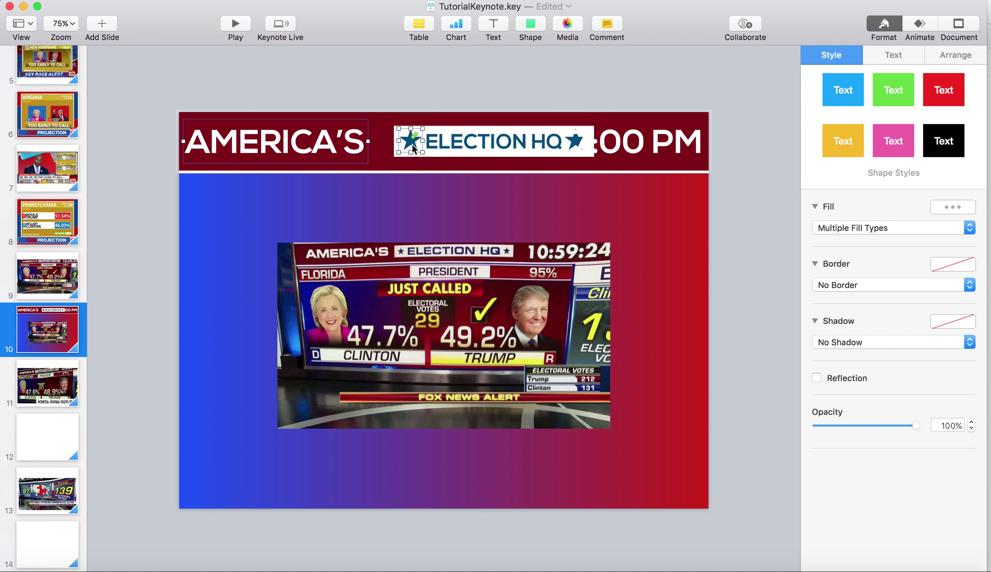
pyautogui.keyDown('shift'); pyautogui.click(572, 142); pyautogui.keyUp('shift')
pyautogui.click(567, 142)
pyautogui.keyDown('shift'); pyautogui.click(585, 146); pyautogui.keyUp('shift')
pyautogui.keyDown('shift'); pyautogui.click(569, 141); pyautogui.keyUp('shift')
pyautogui.moveTo(585, 147); pyautogui.dragTo(578, 147)
pyautogui.press('super+z')
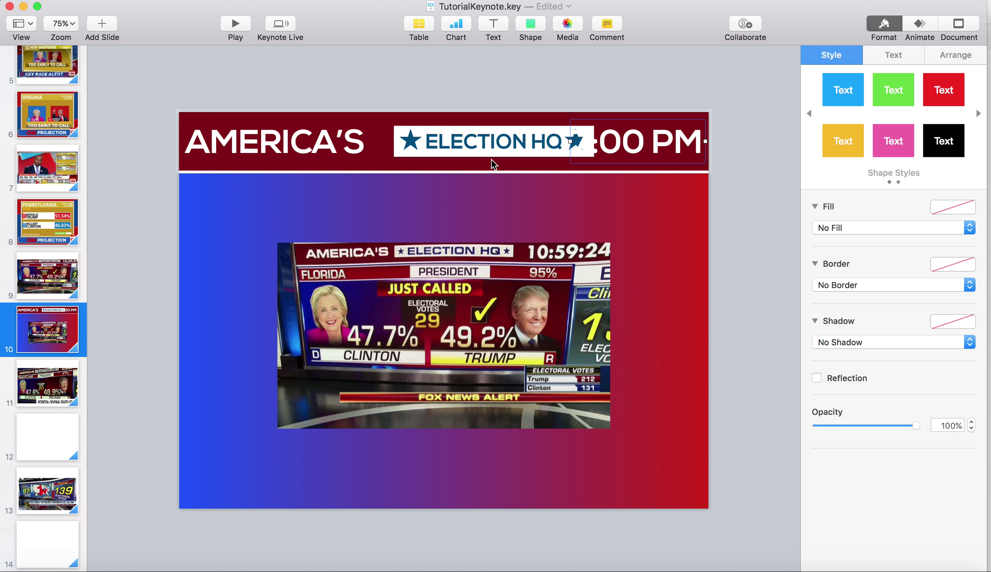
# Move the ELECTION HQ box together with both stars left into the gap between AMERICA'S and 7:00 PM.
pyautogui.click(487, 142)
pyautogui.click(571, 140)
pyautogui.click(569, 143)
pyautogui.keyDown('shift'); pyautogui.click(489, 144); pyautogui.keyUp('shift')
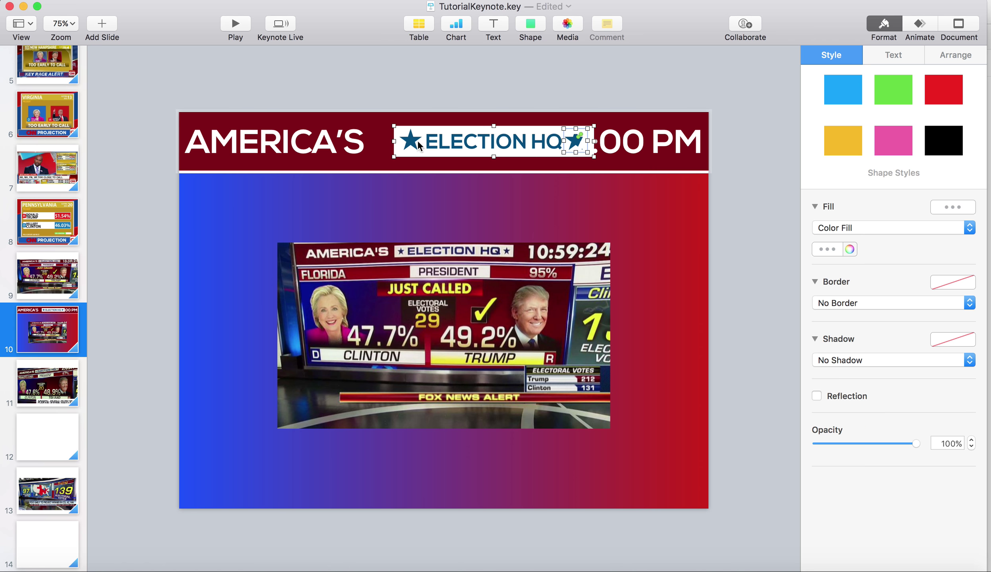
pyautogui.moveTo(417, 140); pyautogui.dragTo(431, 137)
pyautogui.click(647, 99)
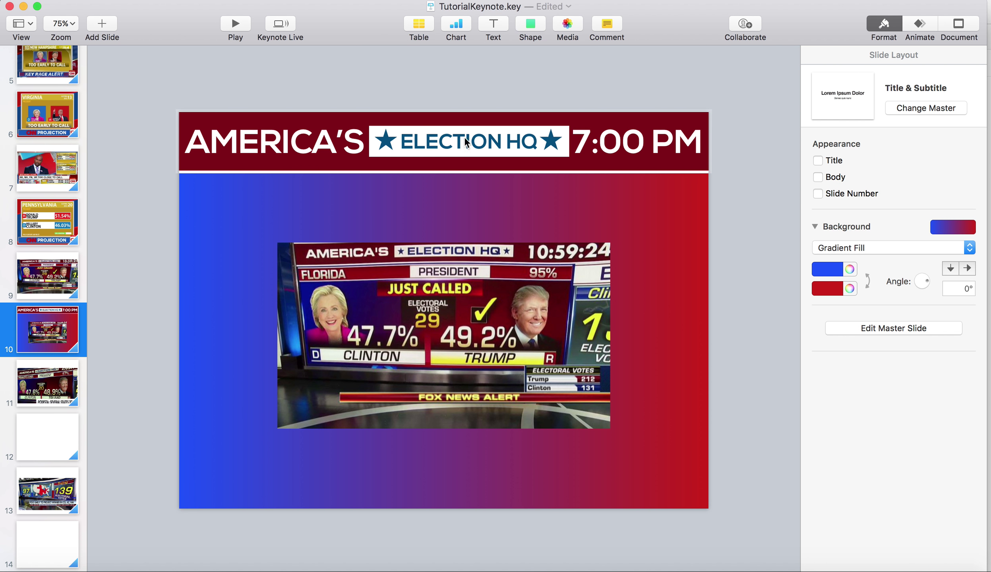
# Change the 7:00 PM text to 7:00:00 and shift it toward the header bar's right edge.
pyautogui.click(651, 140)
pyautogui.doubleClick(668, 141)
pyautogui.write(':00')
pyautogui.click(677, 102)
pyautogui.moveTo(644, 141); pyautogui.dragTo(653, 140)
pyautogui.click(732, 67)
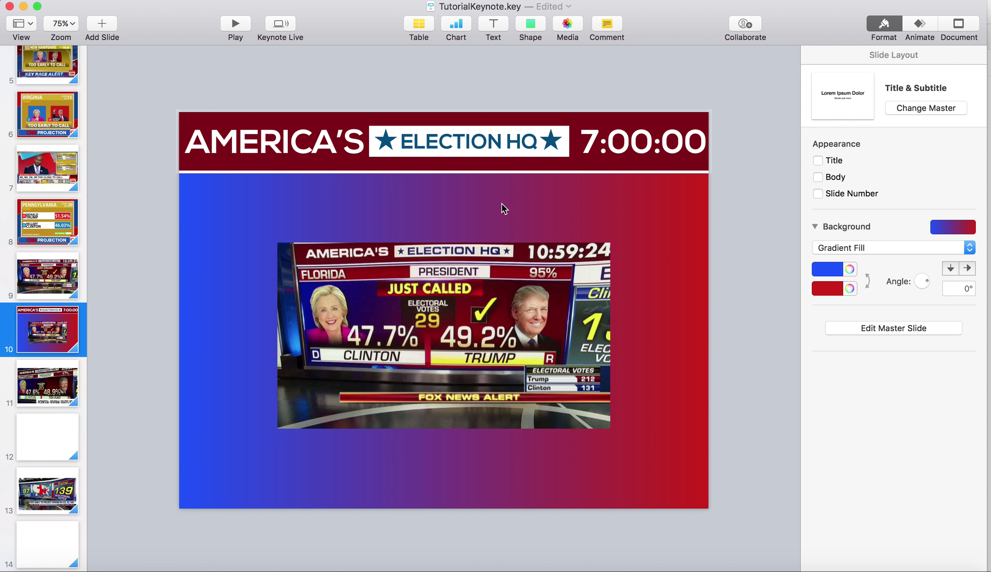
# Bring the reference picture to the front and move it to the slide's lower right area.
pyautogui.moveTo(387, 276); pyautogui.dragTo(488, 233)
pyautogui.rightClick(488, 233)
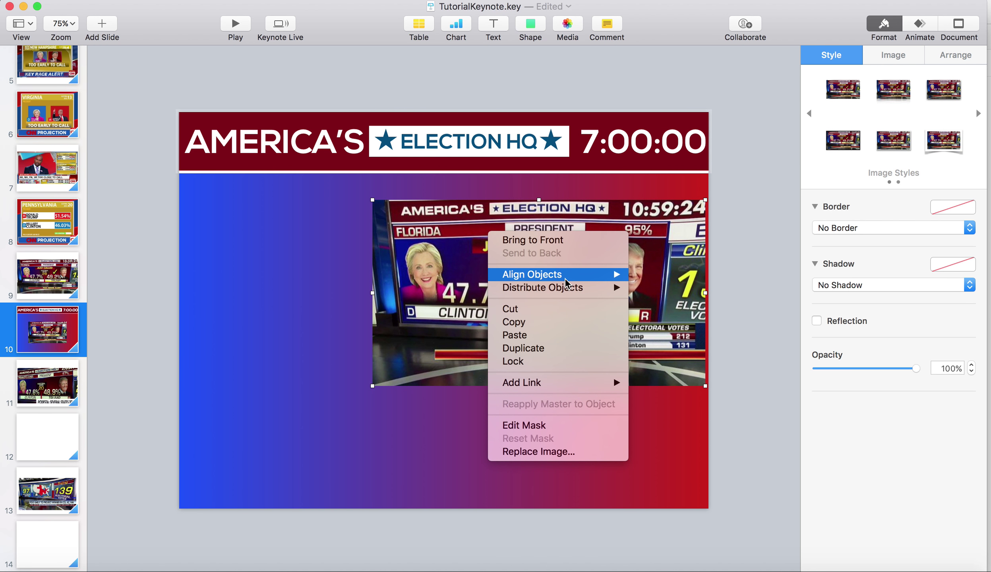
pyautogui.click(551, 240)
pyautogui.moveTo(533, 321); pyautogui.dragTo(501, 477)
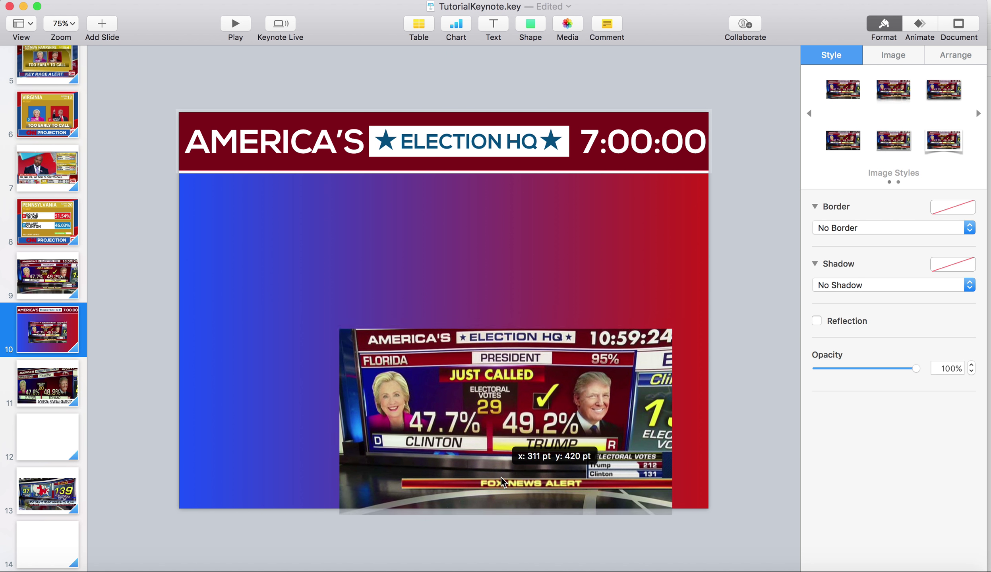
pyautogui.click(536, 272)
# Insert a square and reshape it into a thin full-width strip directly below the header bar.
pyautogui.click(538, 24)
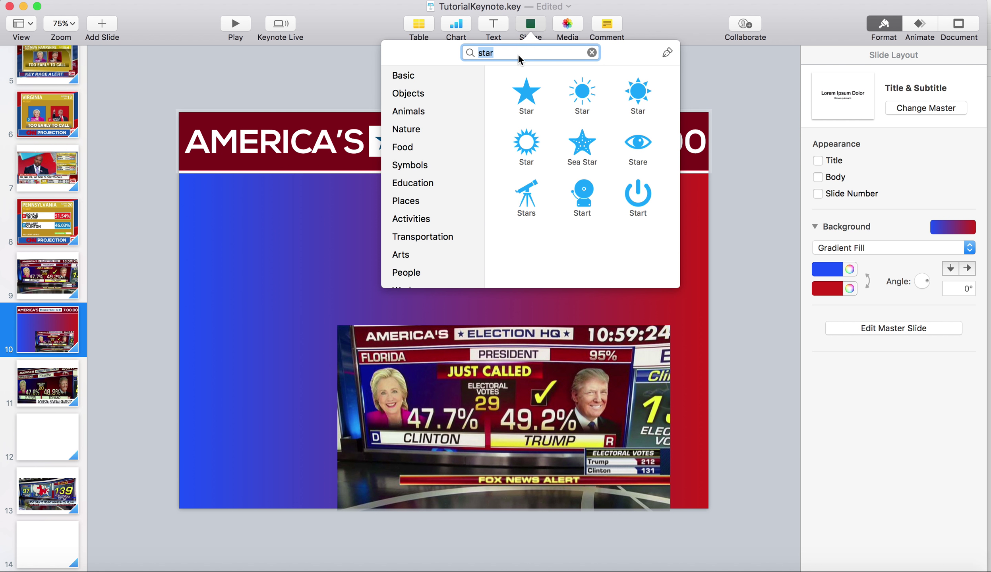
pyautogui.press('BackSpace')
pyautogui.click(519, 126)
pyautogui.moveTo(444, 291); pyautogui.dragTo(202, 181)
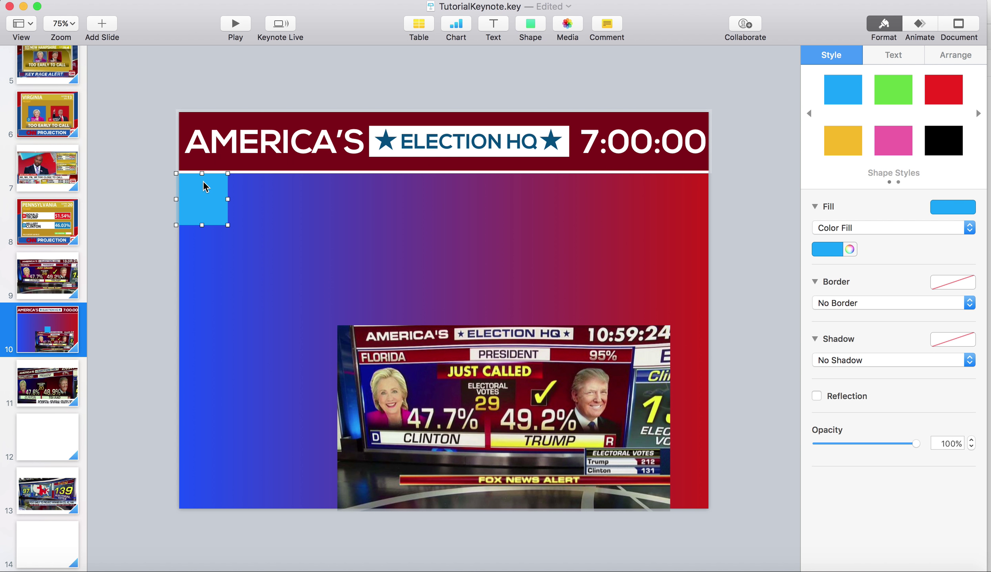
pyautogui.moveTo(197, 225); pyautogui.dragTo(719, 186)
# Fill the strip below the header bar with red and darken the shade slightly.
pyautogui.click(832, 251)
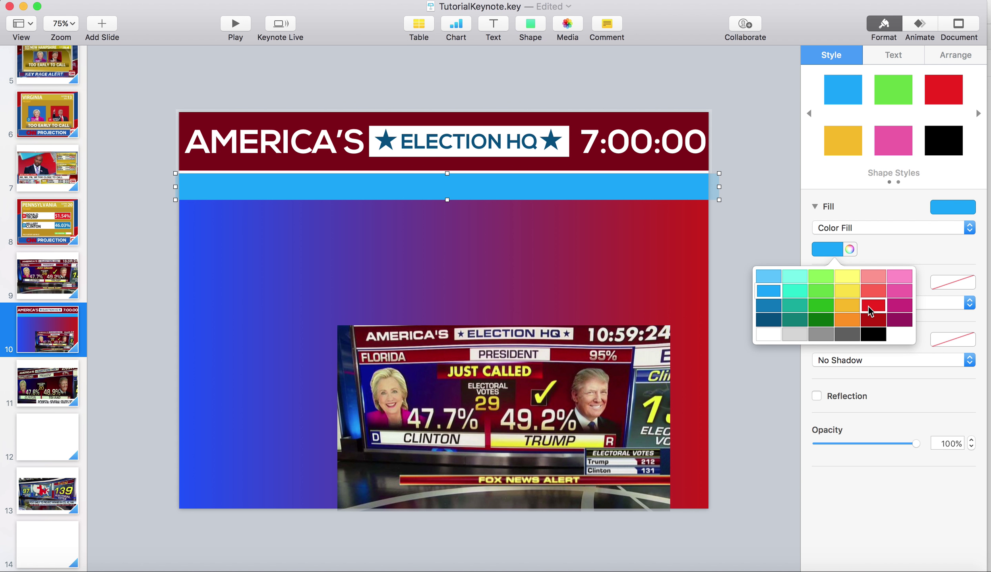
pyautogui.click(869, 312)
pyautogui.click(849, 249)
pyautogui.moveTo(660, 373)
pyautogui.mouseDown()
pyautogui.moveTo(669, 371)
pyautogui.moveTo(652, 369)
pyautogui.mouseUp()
pyautogui.click(849, 249)
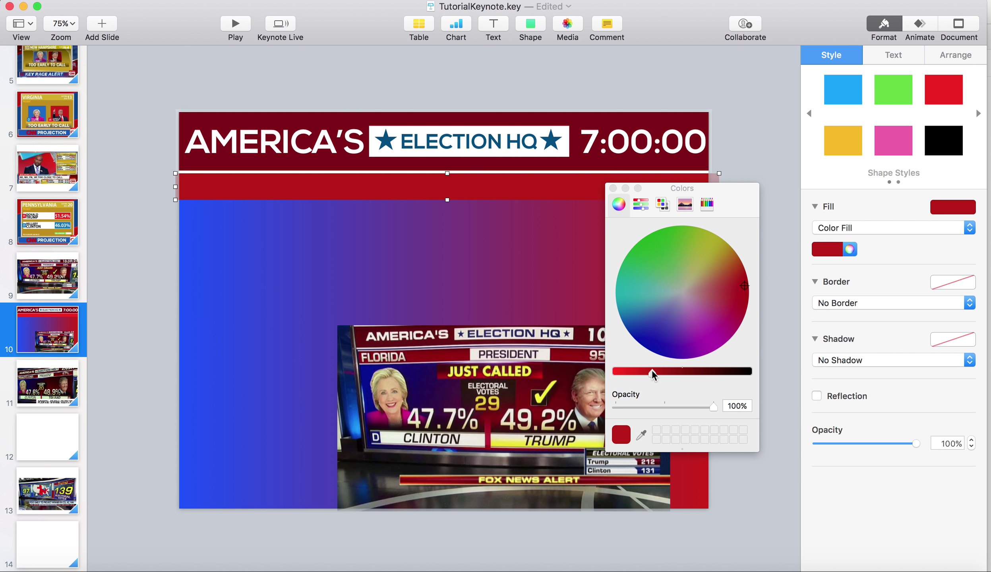
pyautogui.click(612, 188)
# Add a 5 pt white line border to the red strip below the header bar.
pyautogui.click(838, 297)
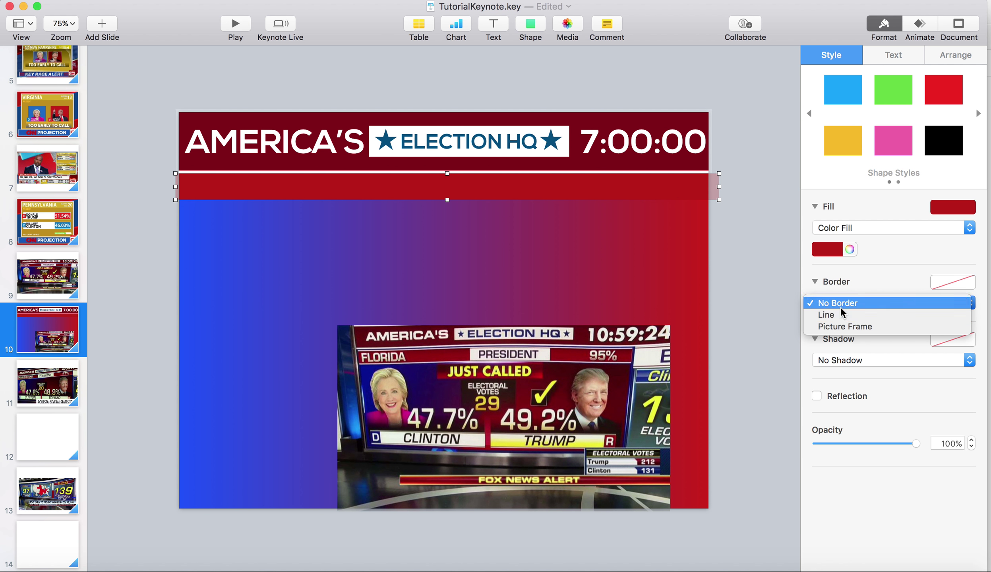
pyautogui.click(838, 313)
pyautogui.click(755, 223)
pyautogui.click(649, 187)
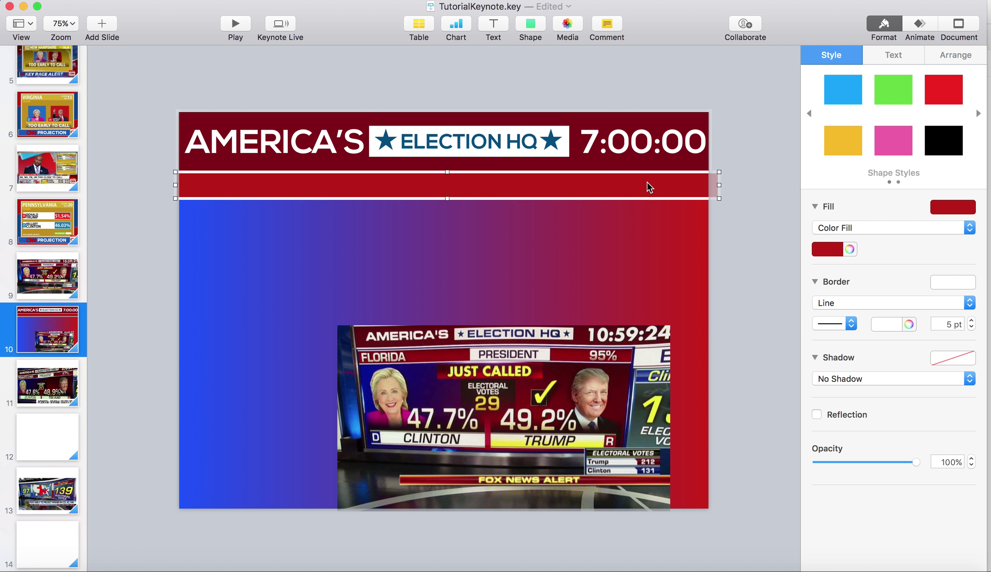
pyautogui.click(676, 242)
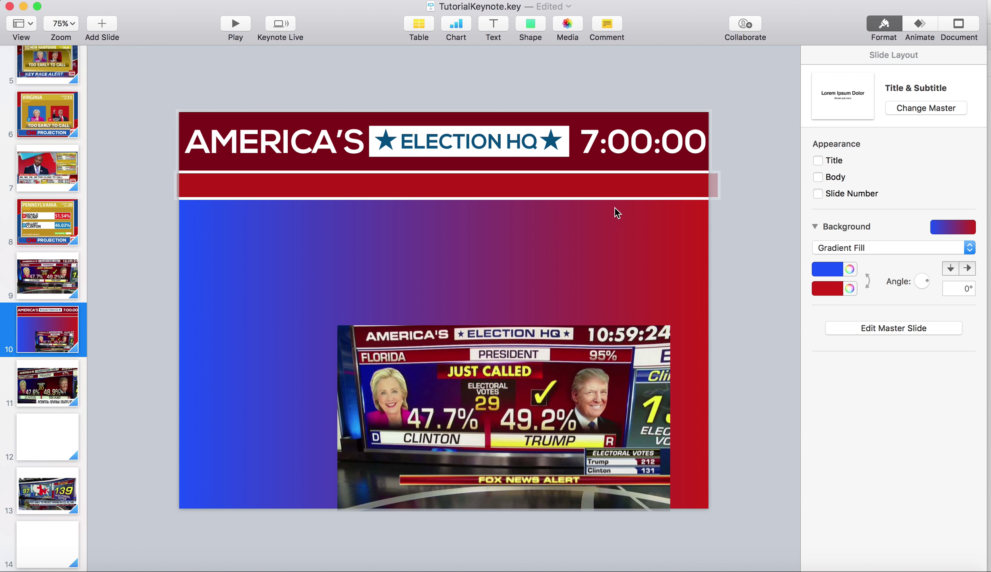
# Insert a square, reshape it into a small label box inside the red strip right of center, and fill it white.
pyautogui.click(529, 26)
pyautogui.click(521, 139)
pyautogui.moveTo(456, 296); pyautogui.dragTo(528, 204)
pyautogui.moveTo(522, 243); pyautogui.dragTo(572, 185)
pyautogui.click(825, 251)
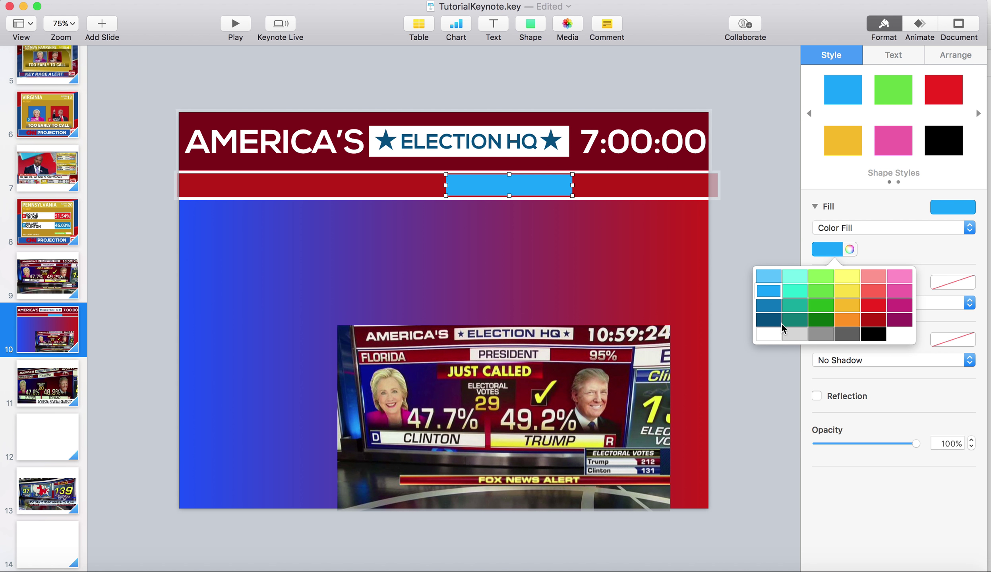
pyautogui.click(776, 333)
pyautogui.click(632, 219)
# Reuse the ELECTION HQ text style in the white label box and change the wording to PRESIDENT.
pyautogui.click(523, 153)
pyautogui.doubleClick(523, 153)
pyautogui.press('super+c')
pyautogui.click(513, 181)
pyautogui.press('super+v')
pyautogui.press('super+a')
pyautogui.write('PRESIDENT')
# Set the PRESIDENT text to 32 pt and color it black.
pyautogui.press('super+a')
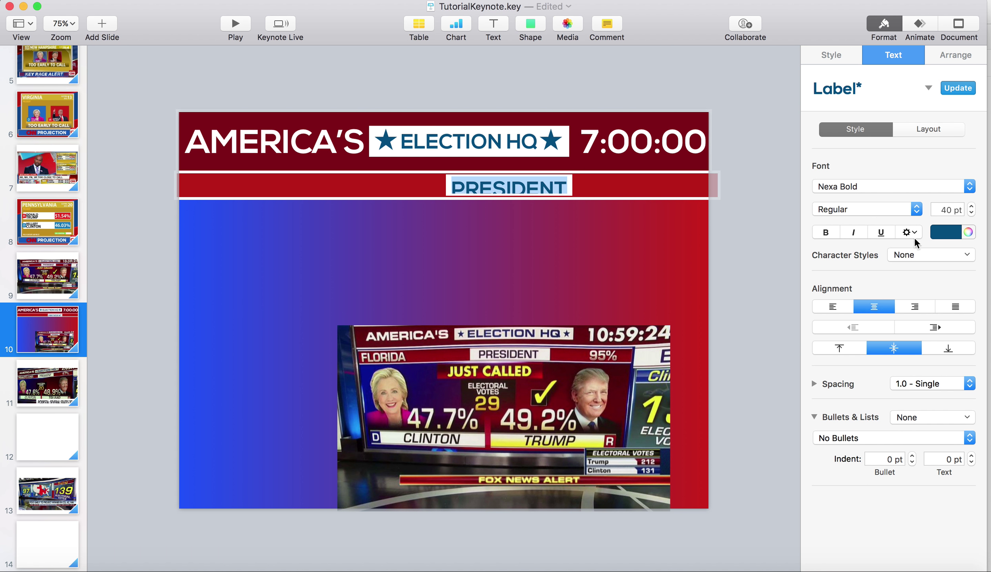
pyautogui.click(971, 212)
pyautogui.click(971, 212)
pyautogui.click(971, 212)
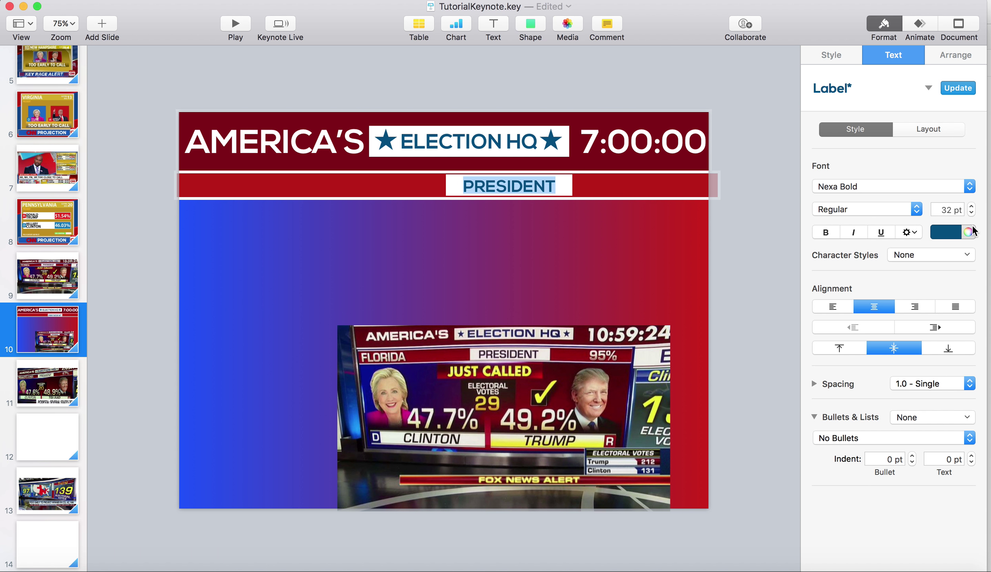
pyautogui.click(946, 234)
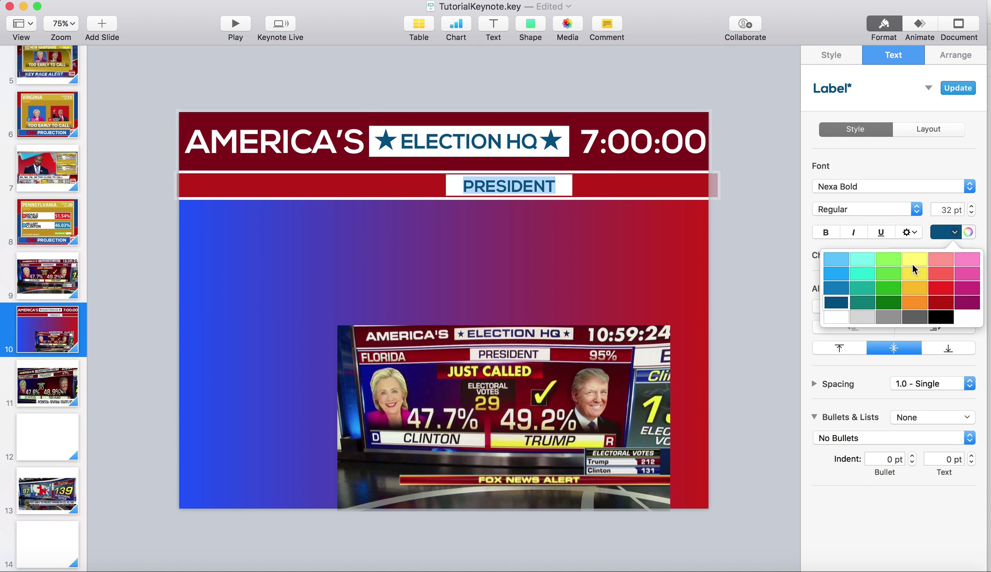
pyautogui.click(943, 312)
pyautogui.click(592, 217)
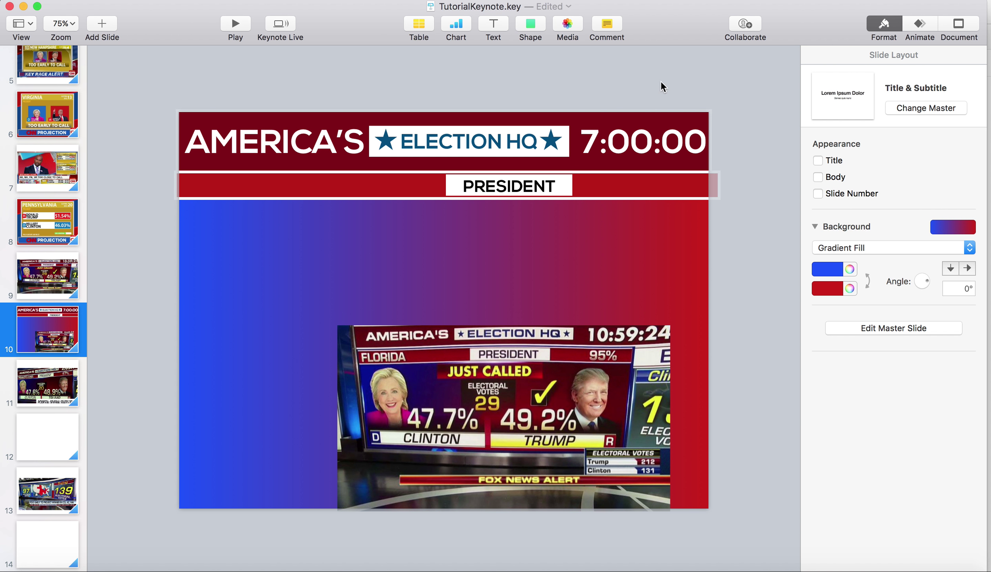
# Duplicate the AMERICA'S header text and set the copy's font size to 34 pt.
pyautogui.click(358, 147)
pyautogui.doubleClick(341, 151)
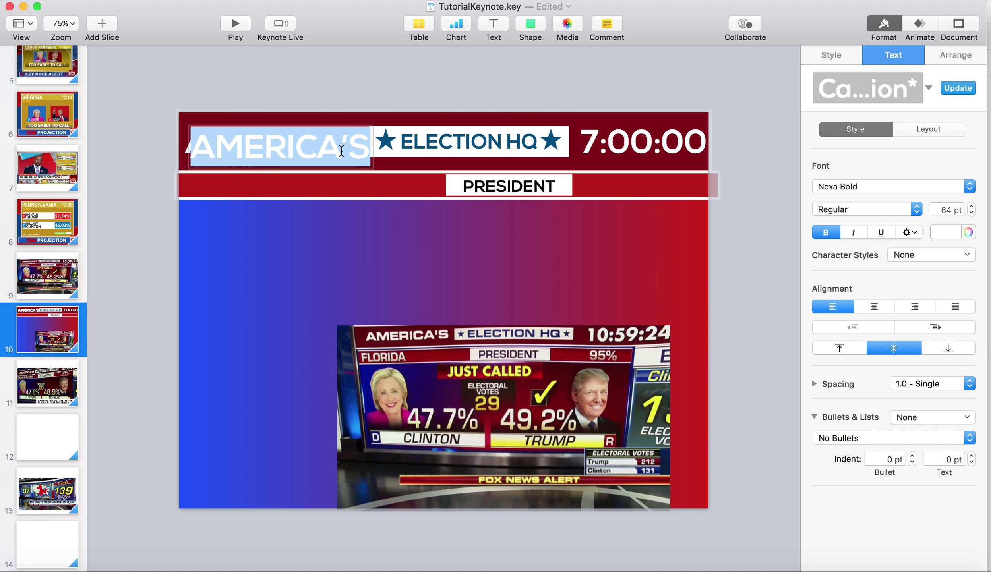
pyautogui.click(949, 208)
pyautogui.write('3')
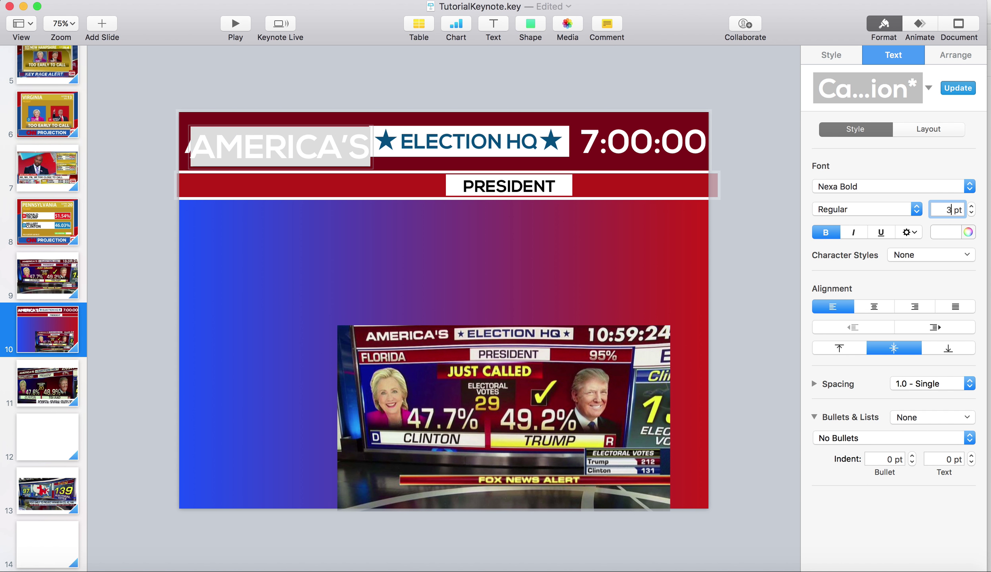
pyautogui.write('0')
pyautogui.press('Return')
# Move the copied text to the left end of the red strip and change it to FLORIDA.
pyautogui.click(269, 163)
pyautogui.moveTo(269, 164); pyautogui.dragTo(242, 182)
pyautogui.doubleClick(265, 188)
pyautogui.write('FLOR')
pyautogui.click(272, 216)
# Color the FLORIDA text light gray.
pyautogui.doubleClick(221, 186)
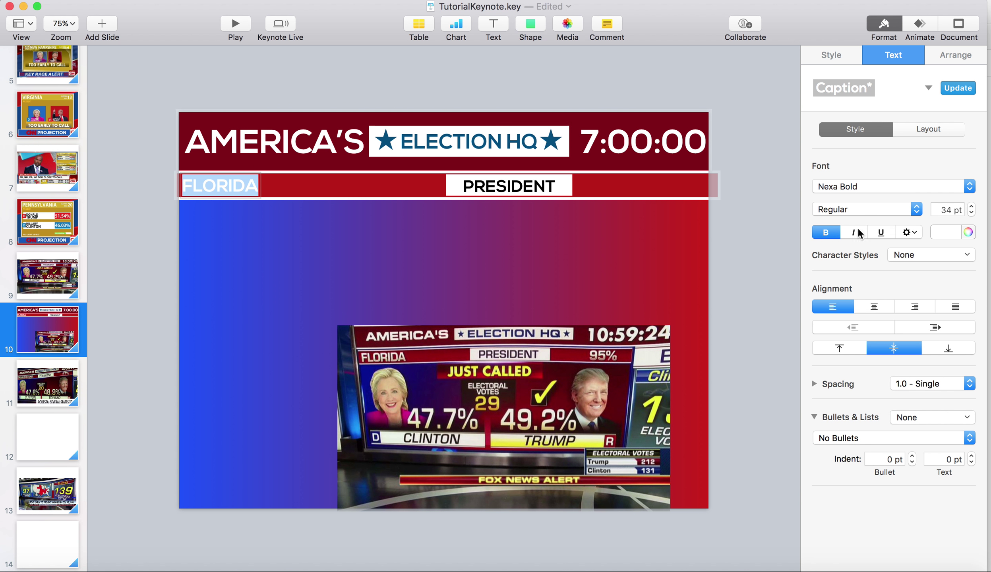
pyautogui.click(937, 231)
pyautogui.click(862, 315)
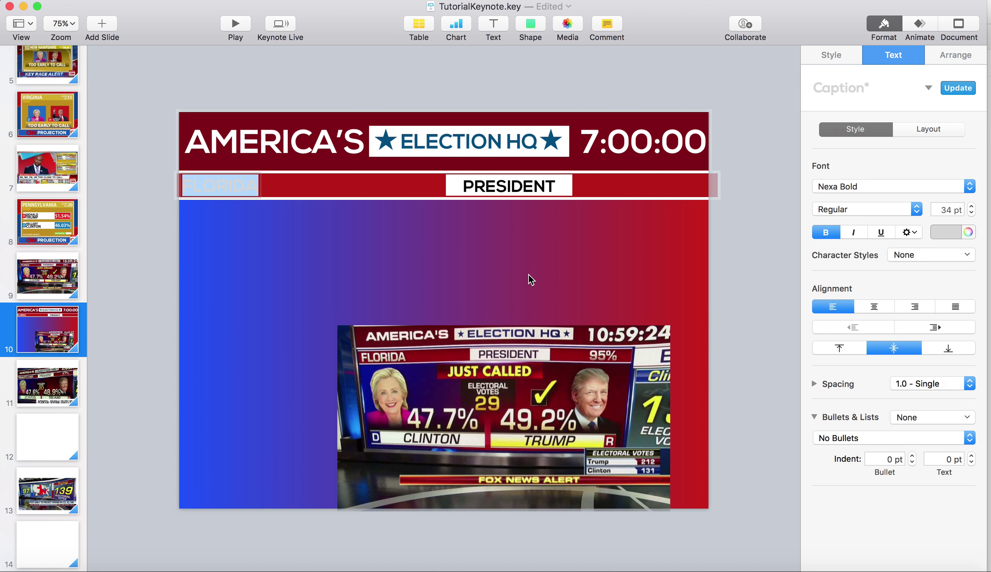
pyautogui.click(528, 275)
# Duplicate the FLORIDA text to the right end of the red strip and change the copy to 95%.
pyautogui.moveTo(234, 179); pyautogui.dragTo(666, 191)
pyautogui.doubleClick(665, 190)
pyautogui.write('95')
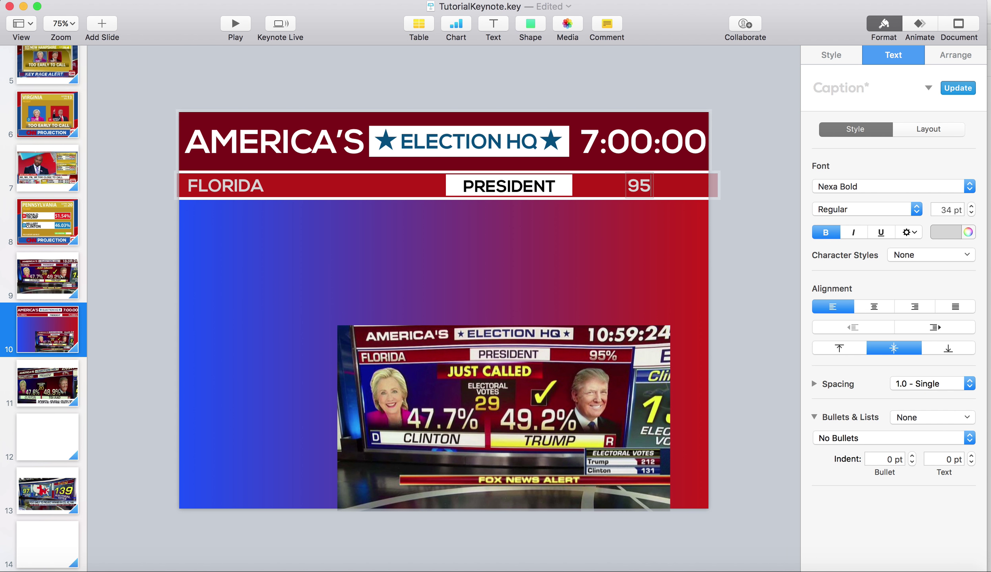
pyautogui.click(644, 209)
pyautogui.moveTo(646, 185); pyautogui.dragTo(685, 181)
pyautogui.click(679, 271)
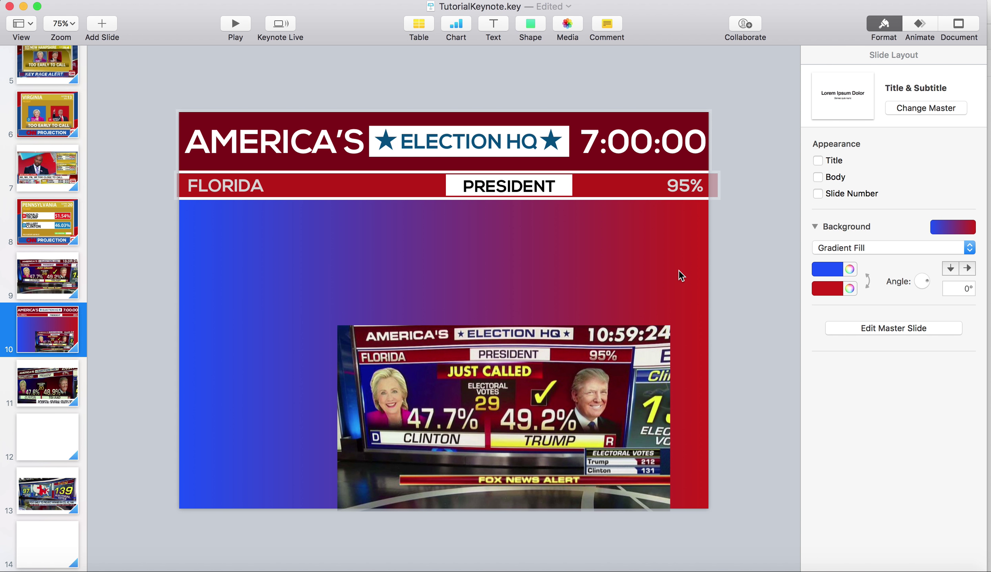
# Enlarge the FLORIDA text to 38 pt and shift it toward the strip's left edge.
pyautogui.doubleClick(208, 180)
pyautogui.click(971, 208)
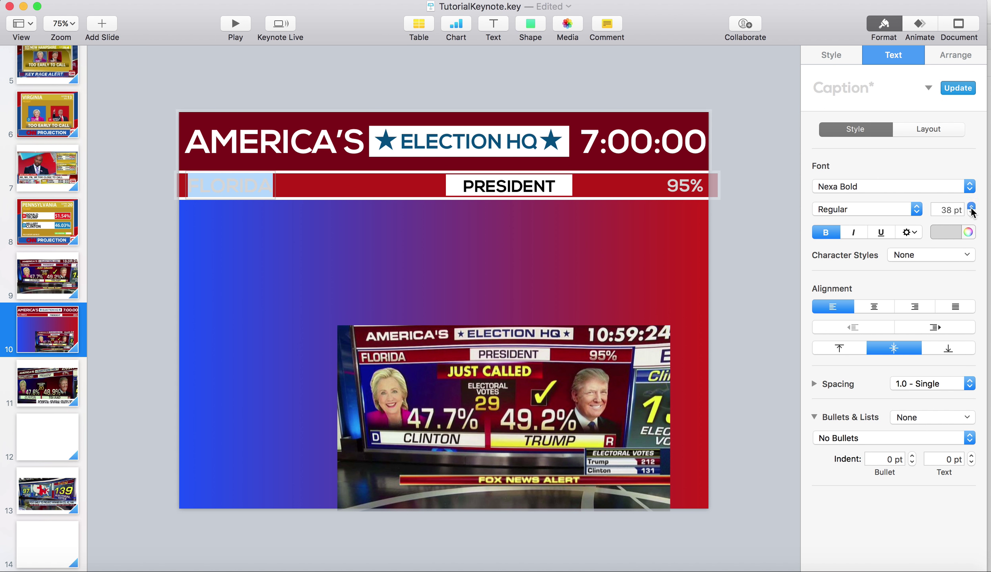
pyautogui.click(971, 207)
pyautogui.click(537, 295)
pyautogui.moveTo(259, 198); pyautogui.dragTo(256, 196)
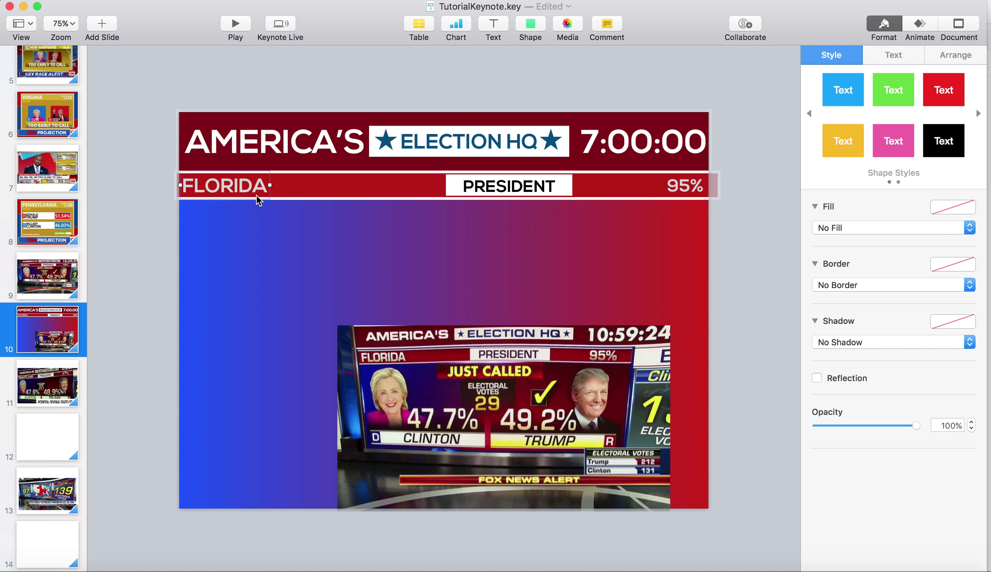
pyautogui.click(510, 264)
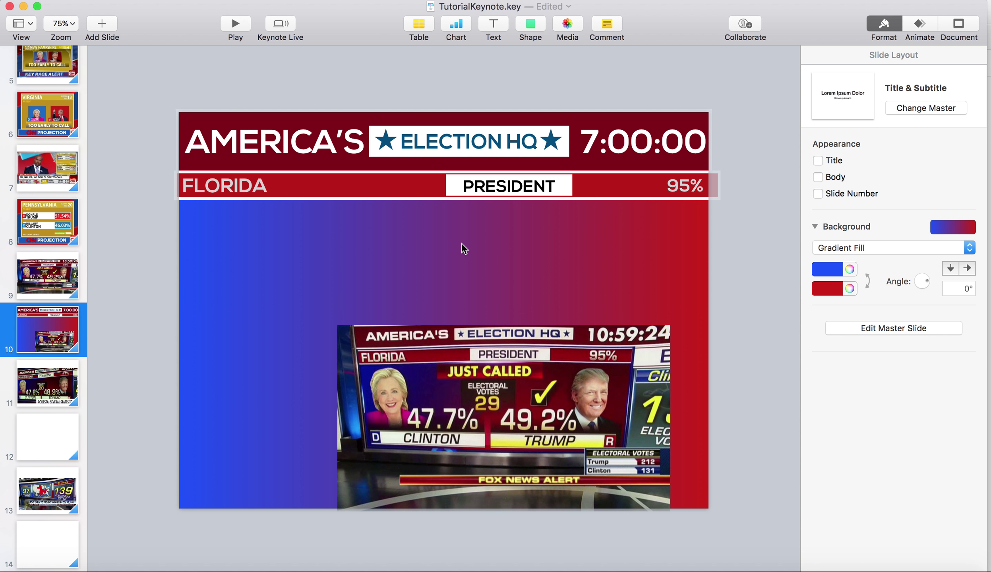
# Insert a square, reshape it into a wide box, and place it directly below the red strip near the slide's center.
pyautogui.click(539, 29)
pyautogui.click(526, 132)
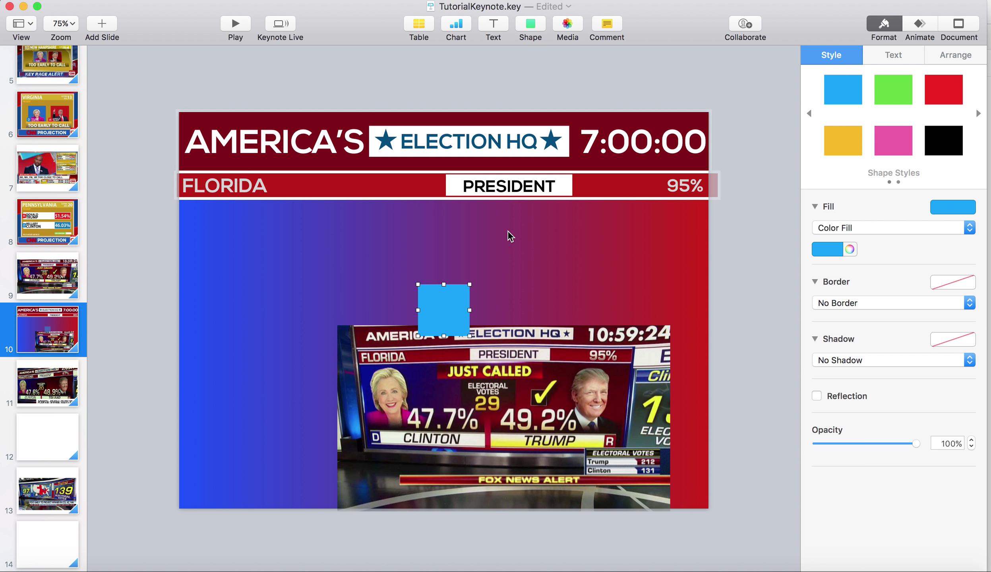
pyautogui.moveTo(439, 288); pyautogui.dragTo(401, 204)
pyautogui.moveTo(406, 252); pyautogui.dragTo(526, 209)
pyautogui.moveTo(467, 205); pyautogui.dragTo(470, 200)
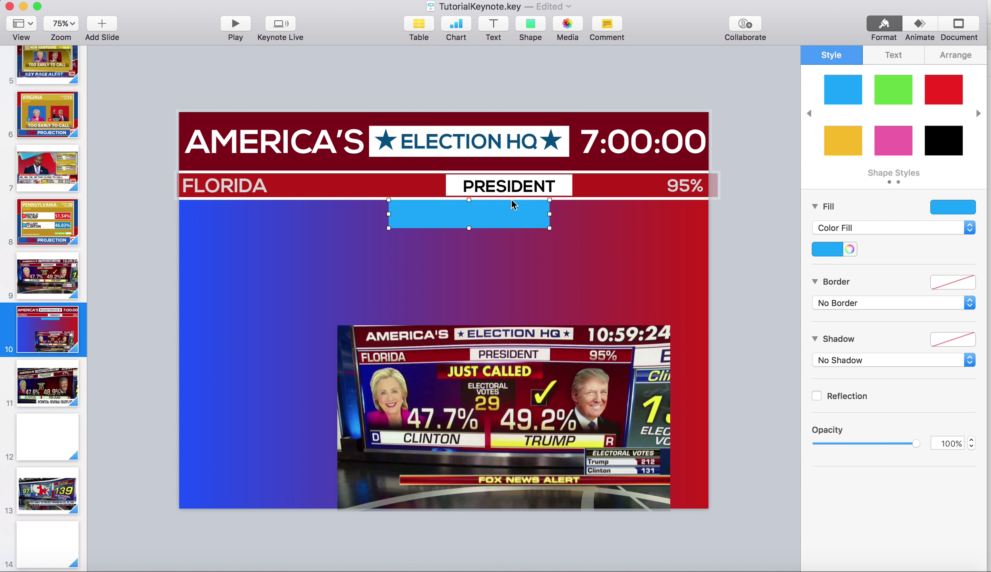
pyautogui.press('Down')
pyautogui.press('Up')
pyautogui.press('Down')
# Give the box below the strip a black-to-red gradient fill at a 90° angle.
pyautogui.click(834, 231)
pyautogui.click(834, 234)
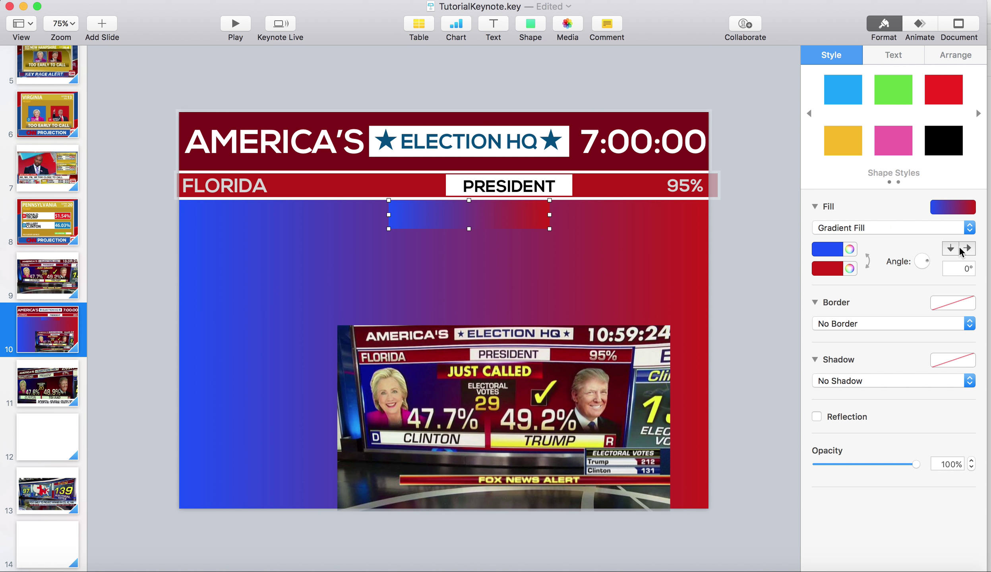
pyautogui.write('90')
pyautogui.press('Return')
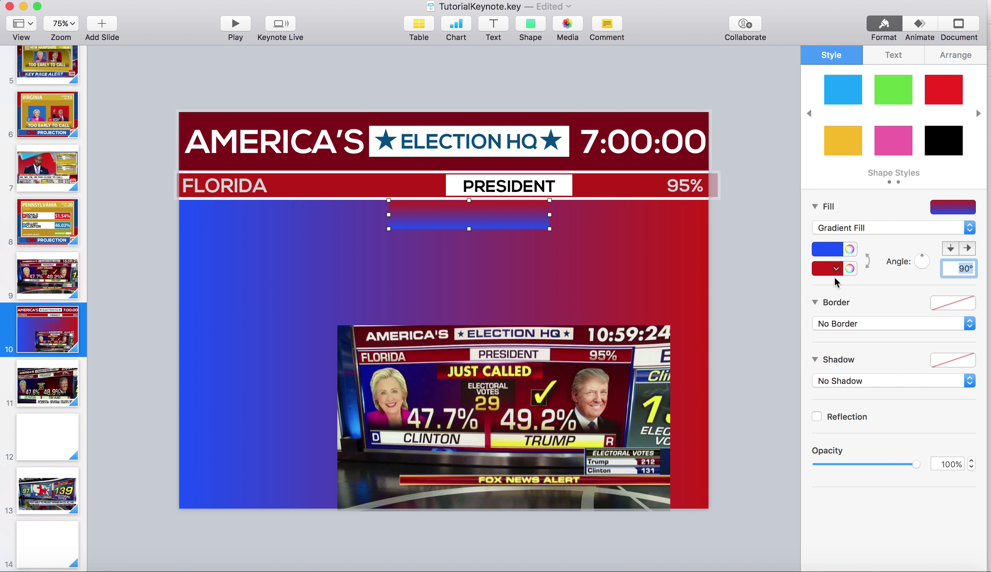
pyautogui.click(832, 273)
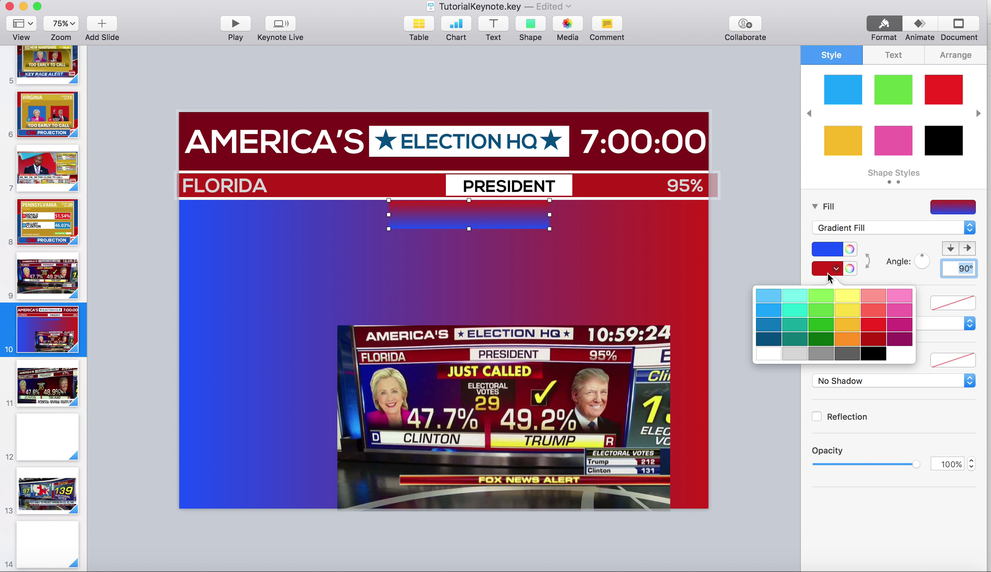
pyautogui.click(870, 338)
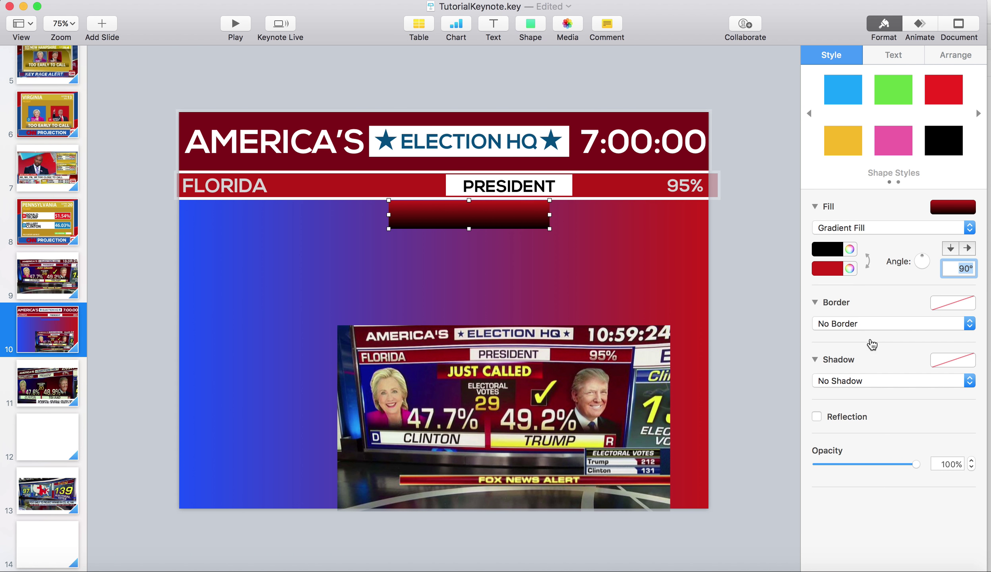
pyautogui.click(674, 269)
# Duplicate the FLORIDA text onto the gradient box, change it to JUST CALLED, and center it in the box.
pyautogui.click(327, 152)
pyautogui.click(229, 184)
pyautogui.moveTo(224, 193); pyautogui.dragTo(465, 218)
pyautogui.doubleClick(465, 217)
pyautogui.write('JUST CALLED')
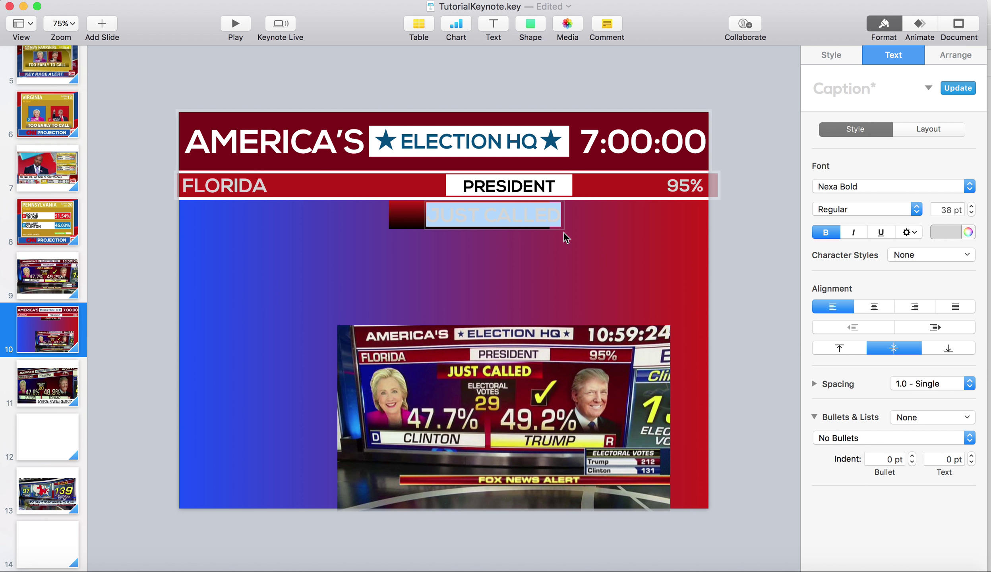
pyautogui.click(561, 241)
pyautogui.moveTo(544, 223); pyautogui.dragTo(522, 224)
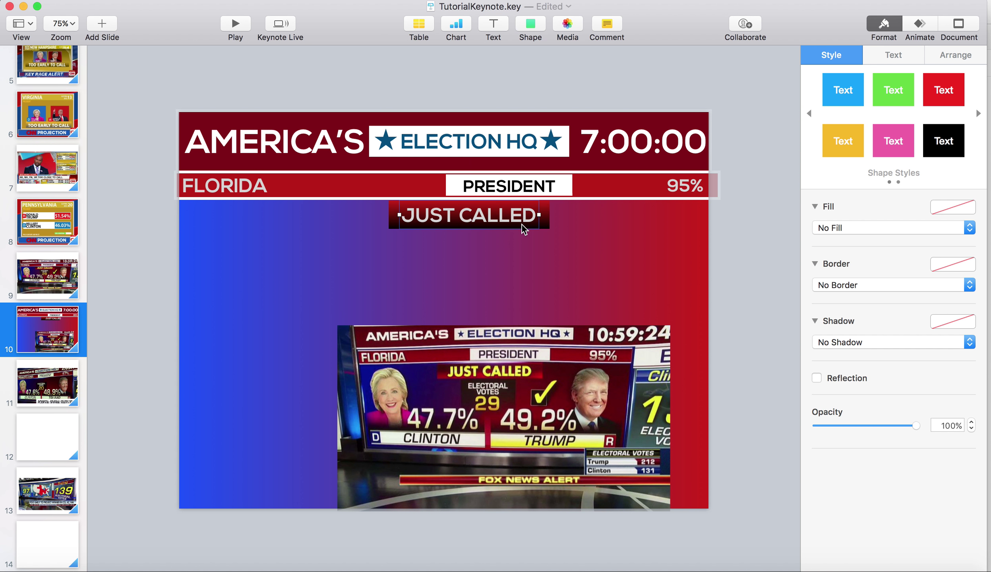
# Change the JUST CALLED text to the Adobe Gothic Std font, color it yellow, and recenter it on its box.
pyautogui.tripleClick(521, 224)
pyautogui.click(869, 191)
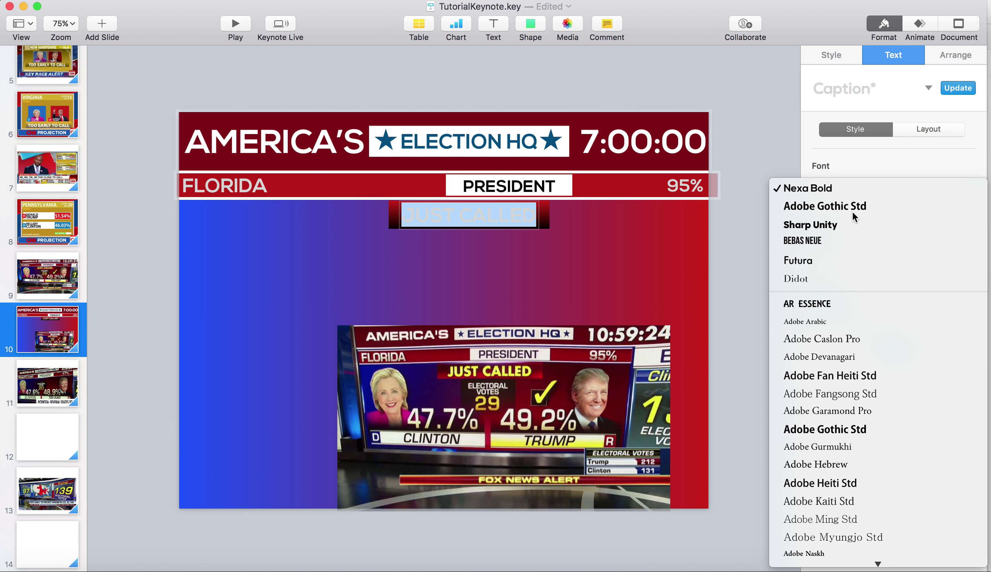
pyautogui.click(851, 208)
pyautogui.click(665, 222)
pyautogui.moveTo(506, 218); pyautogui.dragTo(517, 217)
pyautogui.tripleClick(516, 217)
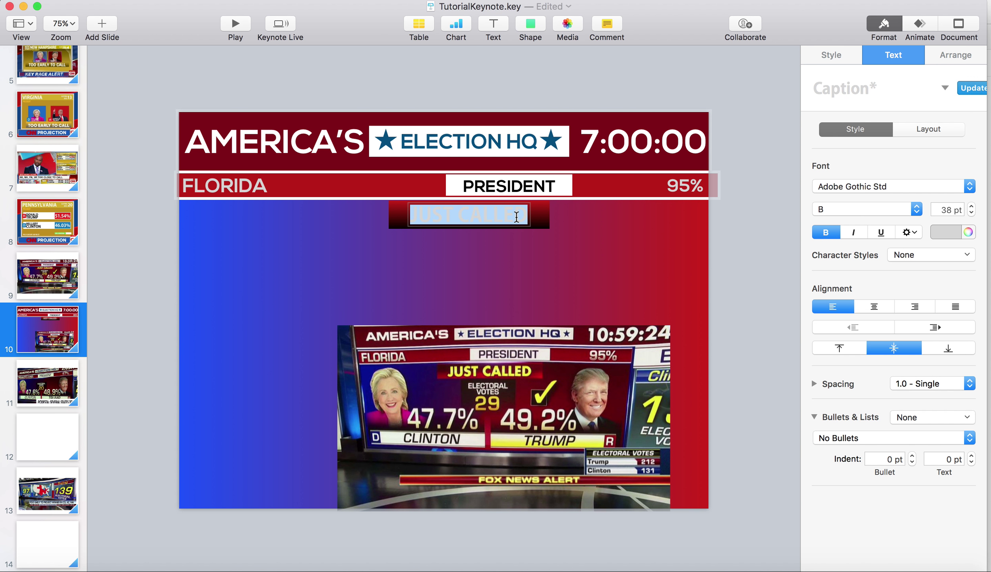
pyautogui.click(944, 232)
pyautogui.click(914, 258)
pyautogui.click(692, 239)
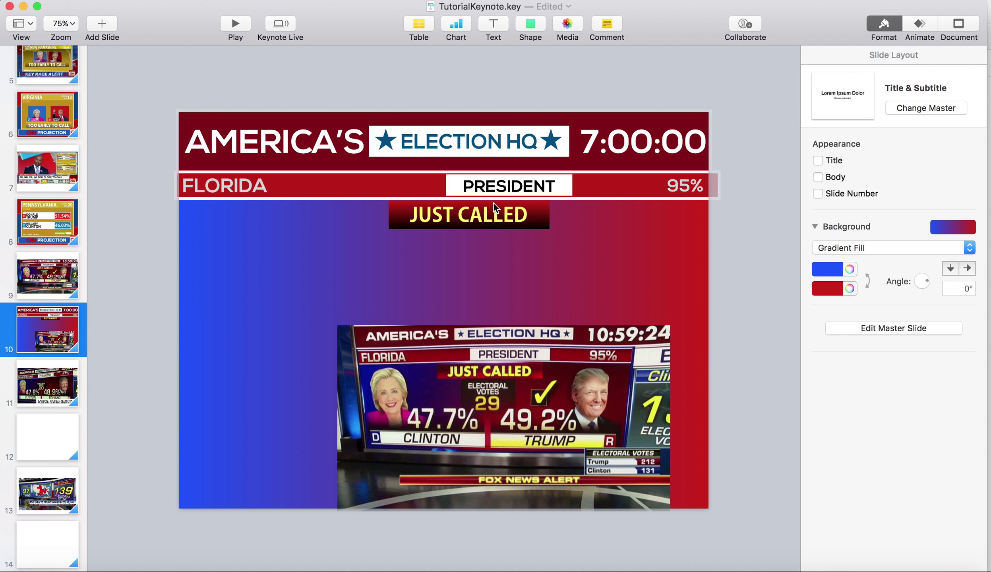
# Adjust the JUST CALLED text color to a deeper golden yellow.
pyautogui.click(492, 204)
pyautogui.tripleClick(492, 204)
pyautogui.click(953, 232)
pyautogui.click(673, 241)
pyautogui.click(673, 241)
pyautogui.click(523, 221)
pyautogui.moveTo(522, 220); pyautogui.dragTo(512, 220)
pyautogui.press('super+z')
# Move the JUST CALLED text together with its gradient box left to the slide's horizontal center.
pyautogui.click(585, 238)
pyautogui.moveTo(535, 343); pyautogui.dragTo(464, 330)
pyautogui.click(513, 226)
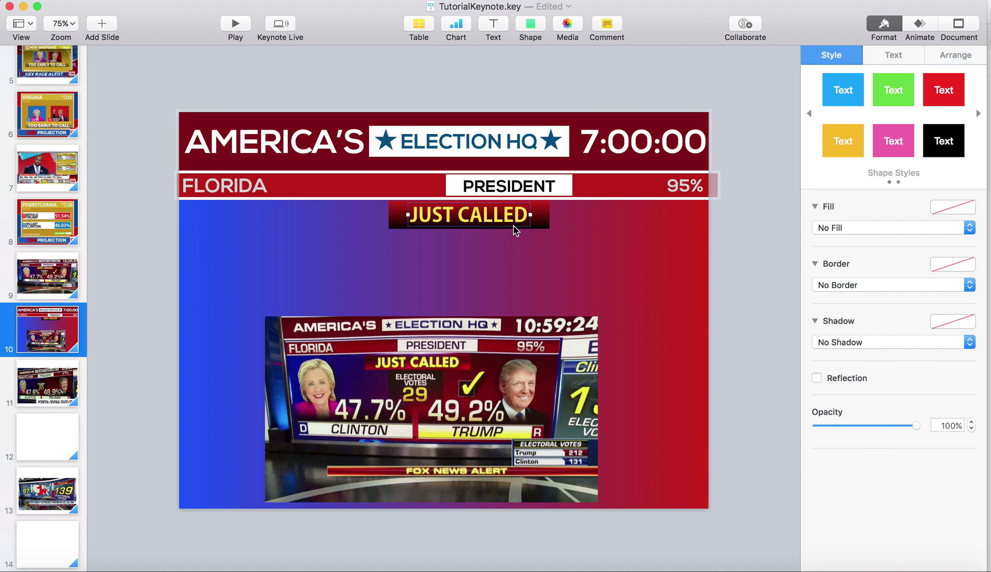
pyautogui.moveTo(545, 215); pyautogui.dragTo(522, 215)
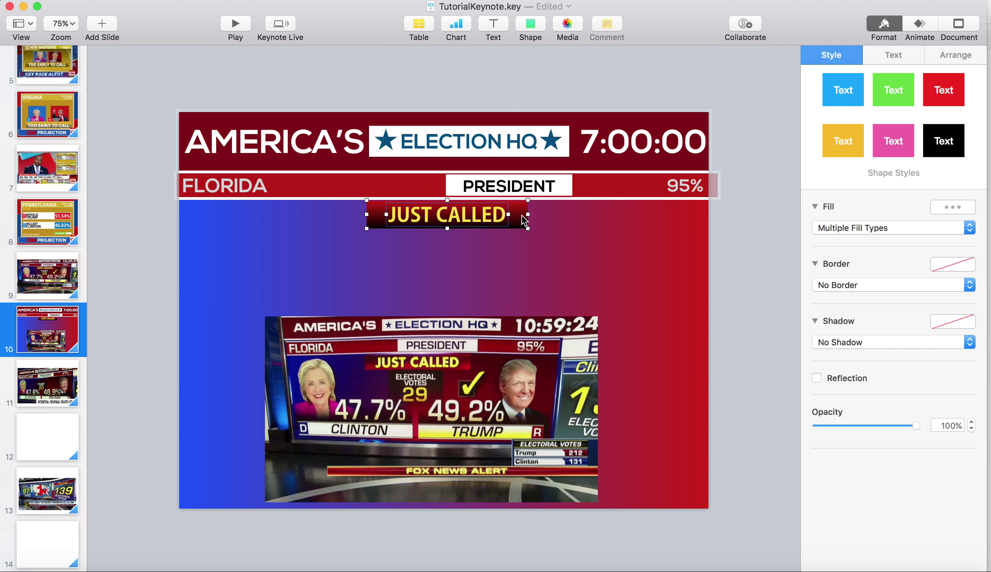
pyautogui.click(586, 249)
# Move the reference picture partly off the slide's right edge and insert a square reshaped into a wide bar at the slide's lower left.
pyautogui.moveTo(453, 433); pyautogui.dragTo(738, 373)
pyautogui.click(530, 24)
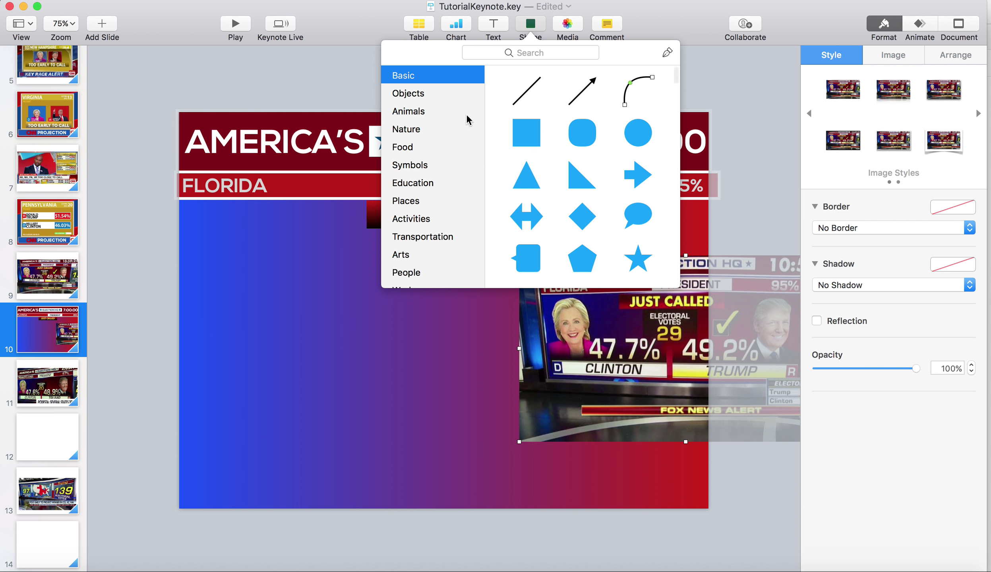
pyautogui.click(517, 143)
pyautogui.moveTo(430, 312); pyautogui.dragTo(440, 460)
# Fill the lower-left bar with white and give it a 5 pt teal line border.
pyautogui.click(834, 229)
pyautogui.click(834, 225)
pyautogui.click(826, 249)
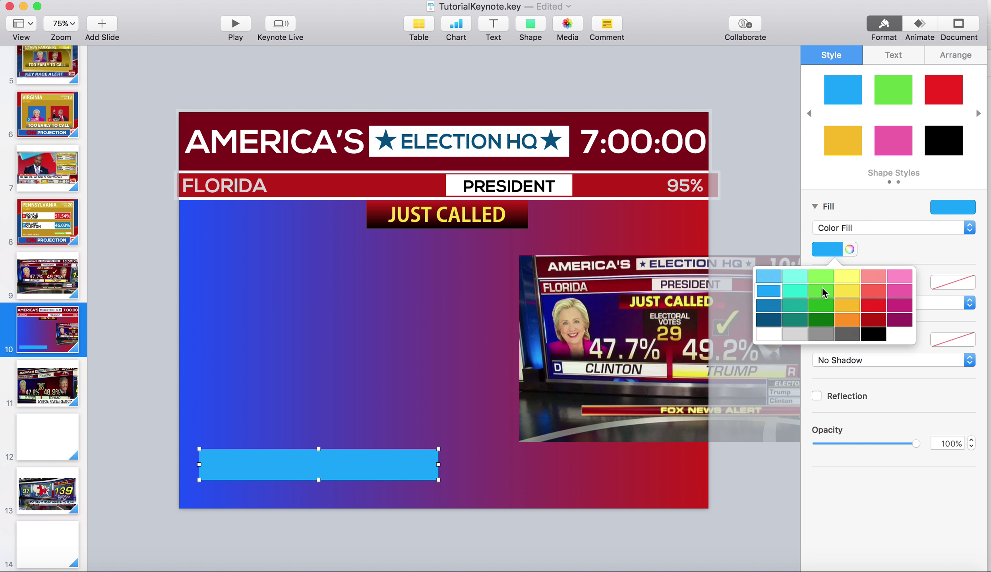
pyautogui.click(768, 334)
pyautogui.click(843, 303)
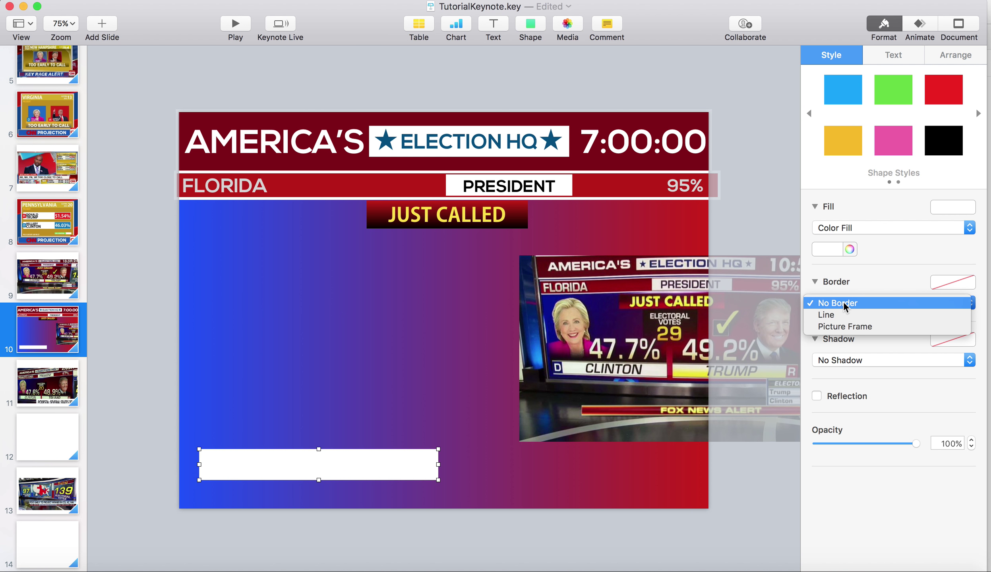
pyautogui.click(834, 315)
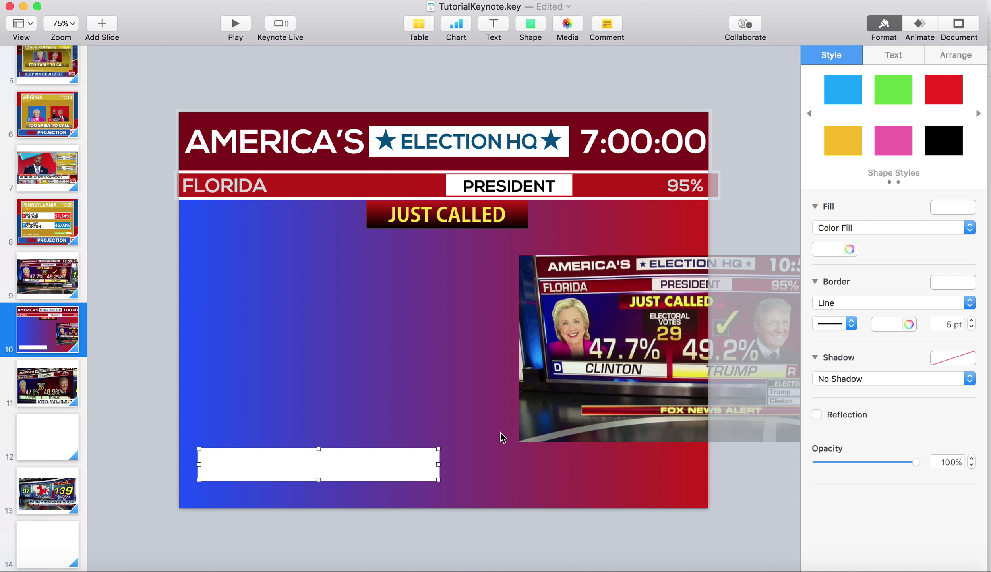
pyautogui.click(890, 324)
pyautogui.click(850, 399)
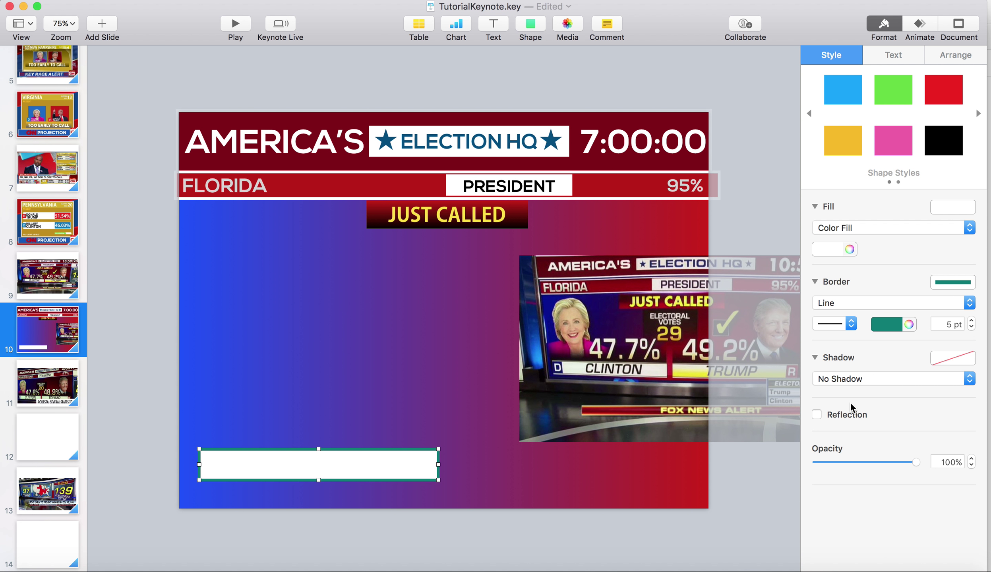
# Change the border color of the white lower-left bar to medium gray.
pyautogui.click(894, 324)
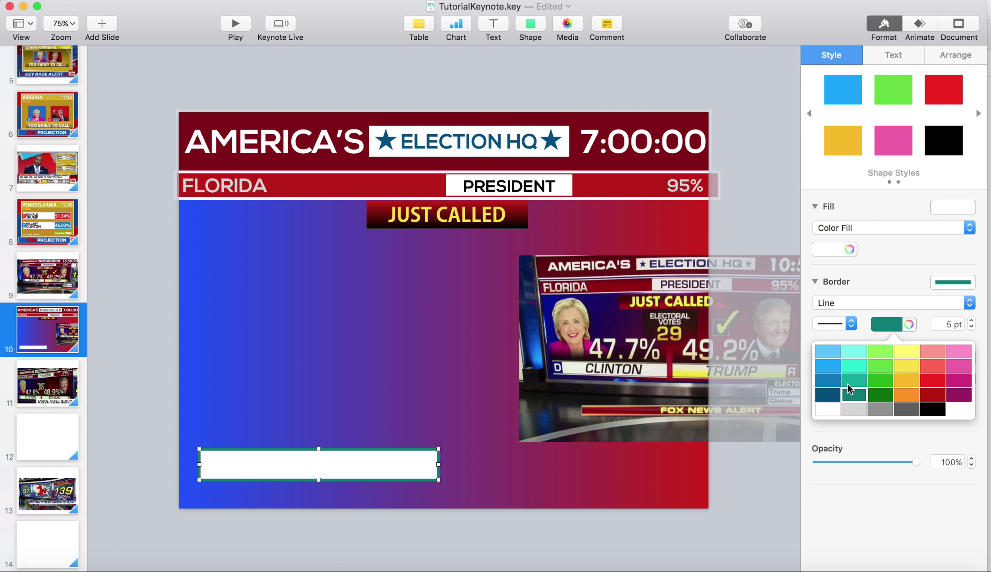
pyautogui.click(854, 413)
pyautogui.click(458, 431)
pyautogui.click(411, 458)
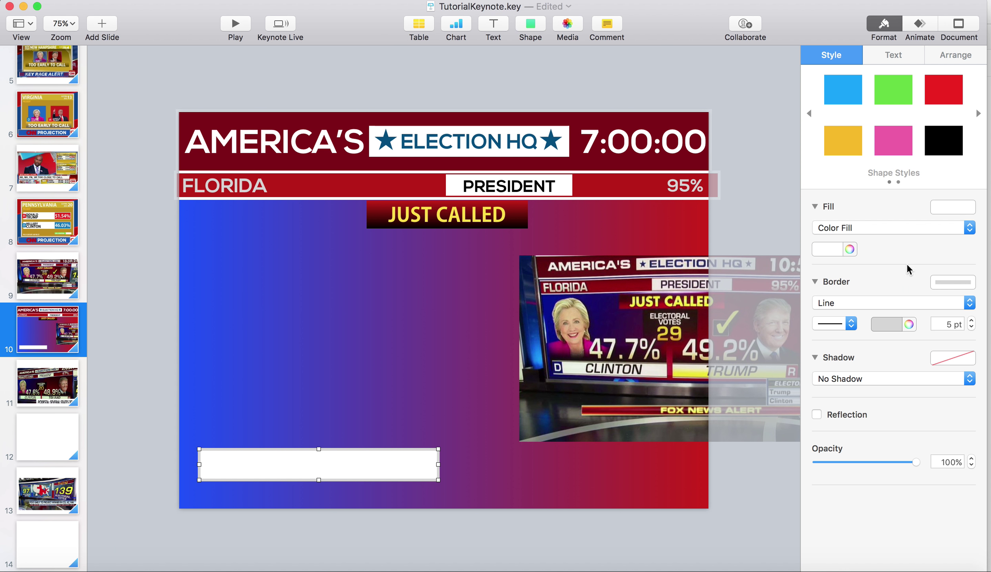
pyautogui.click(888, 324)
pyautogui.click(883, 413)
pyautogui.click(438, 414)
pyautogui.click(391, 459)
# Insert a square and reshape it into a small box at the left end of the white bar.
pyautogui.click(536, 31)
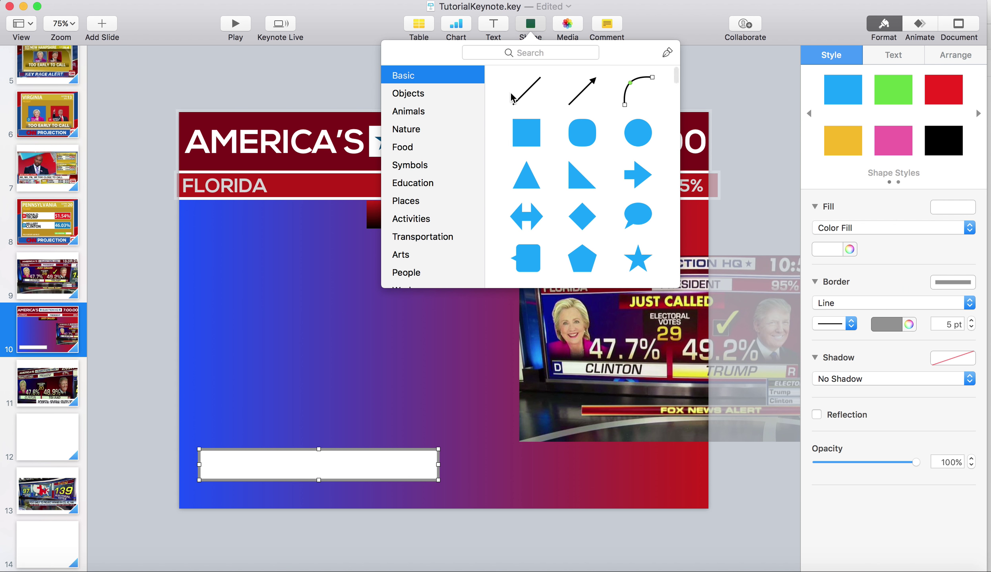
pyautogui.click(526, 133)
pyautogui.moveTo(449, 323); pyautogui.dragTo(215, 478)
pyautogui.moveTo(219, 424); pyautogui.dragTo(213, 477)
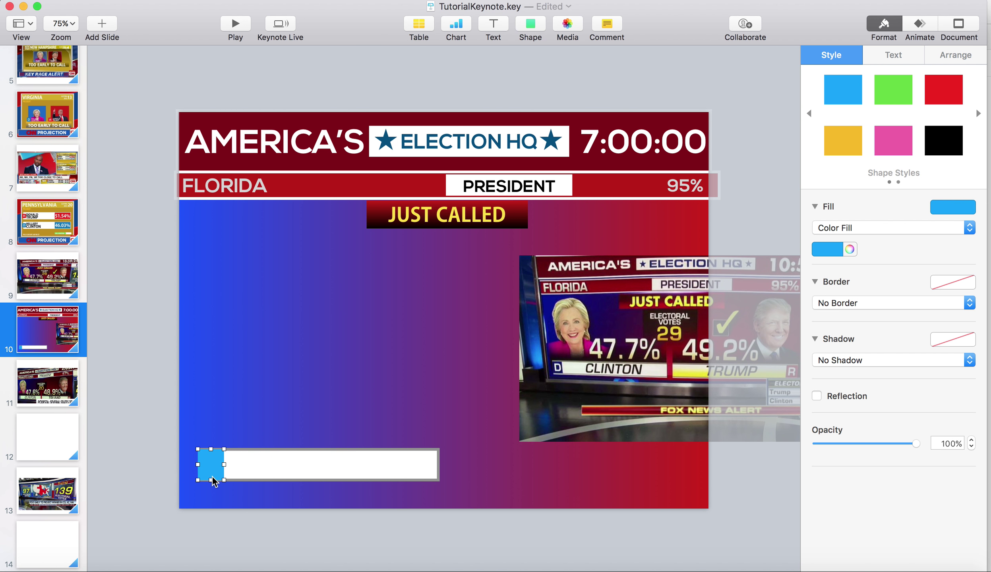
# Label the small box D at 44 pt and fill the box with dark blue.
pyautogui.write('D')
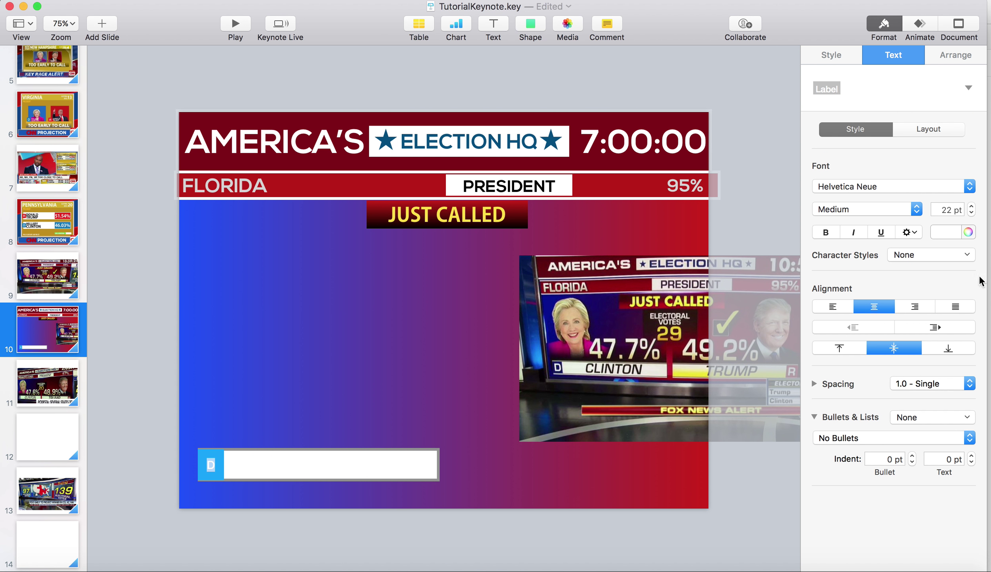
pyautogui.click(972, 213)
pyautogui.click(953, 232)
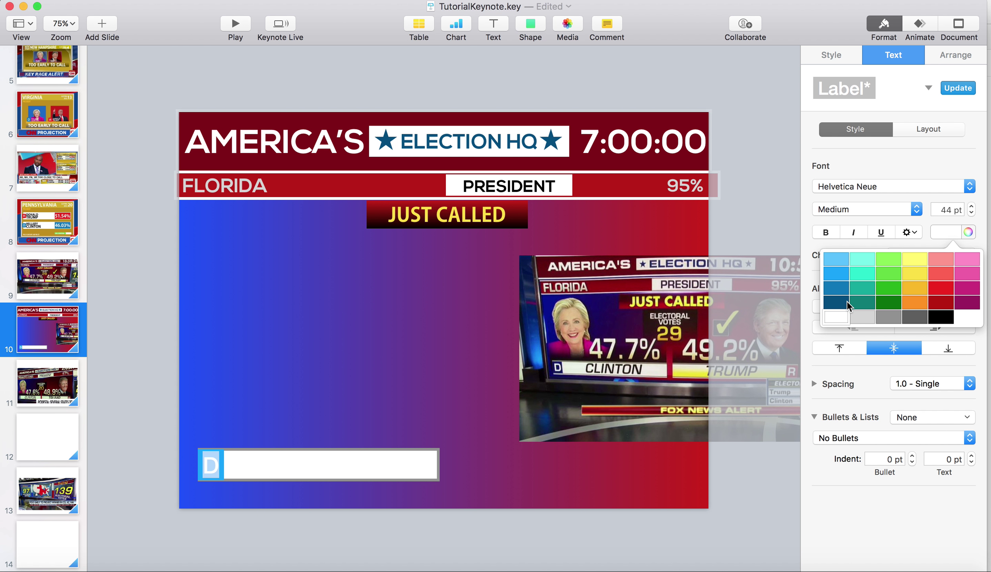
pyautogui.click(313, 333)
pyautogui.click(204, 476)
pyautogui.click(834, 251)
pyautogui.click(763, 317)
pyautogui.click(299, 372)
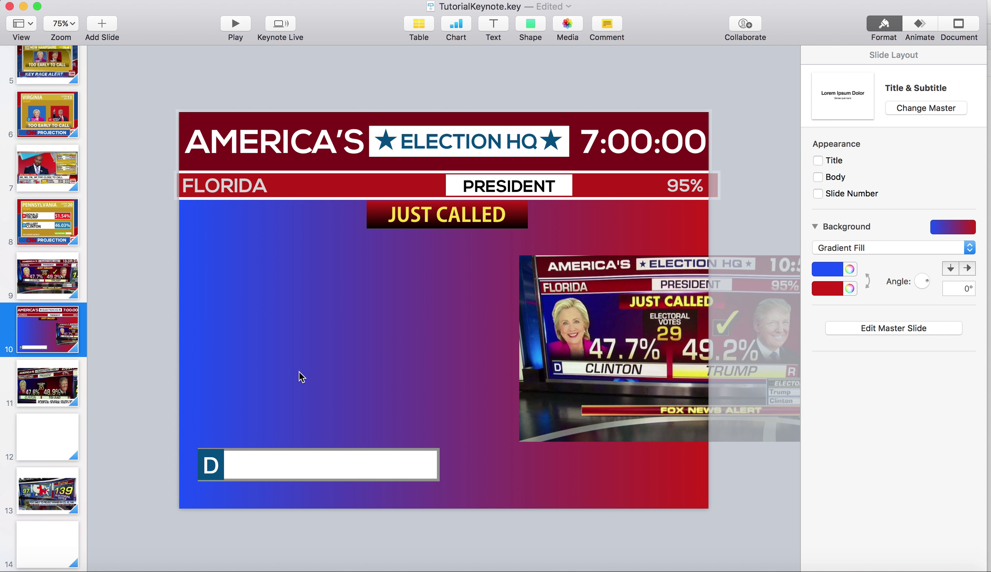
# Stretch the D box so that it covers the full height of the white bar, including its border.
pyautogui.click(208, 467)
pyautogui.moveTo(213, 445); pyautogui.dragTo(212, 444)
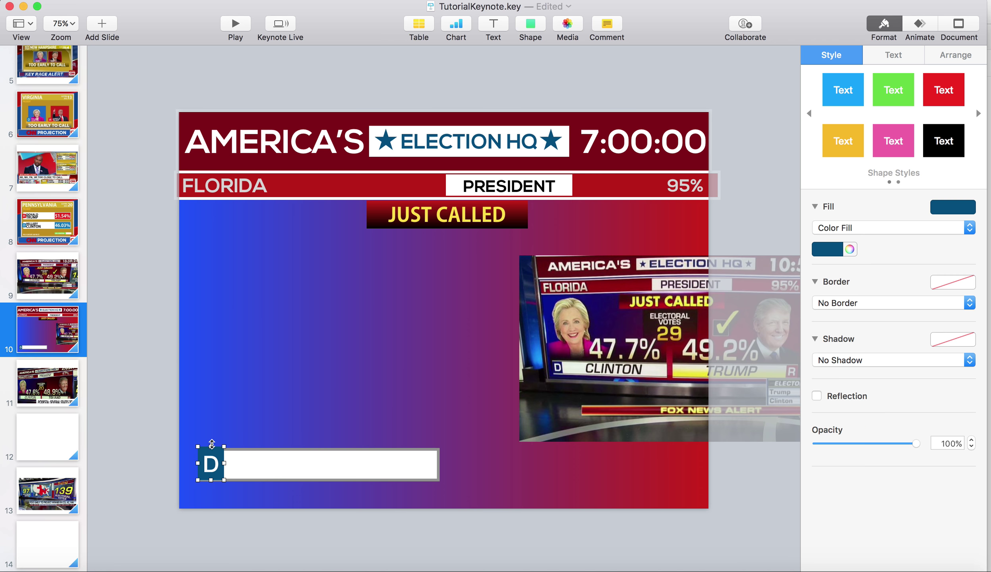
pyautogui.click(209, 471)
pyautogui.click(277, 410)
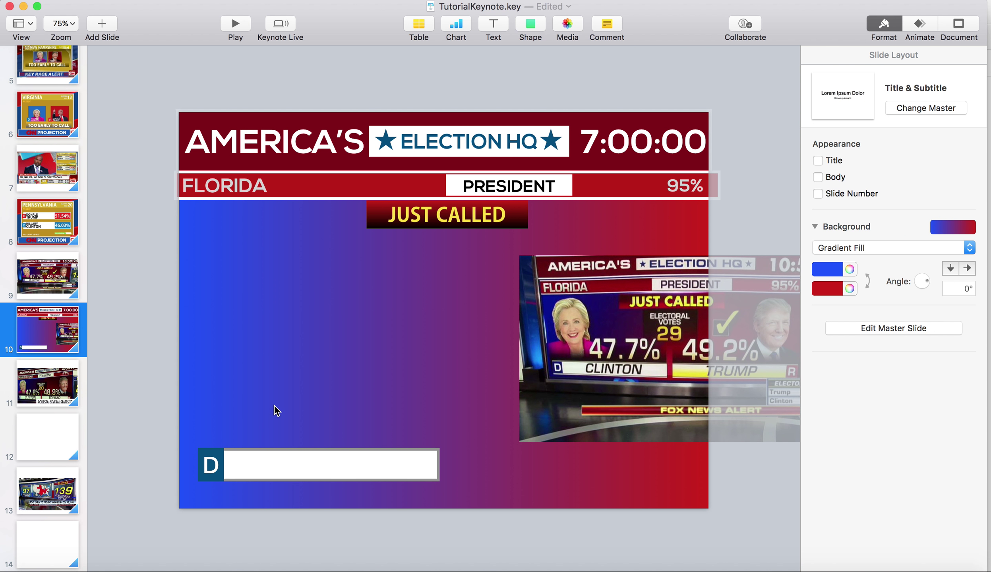
# Recolor the D box with a custom royal blue fill, adjusting its hue and brightness.
pyautogui.click(213, 472)
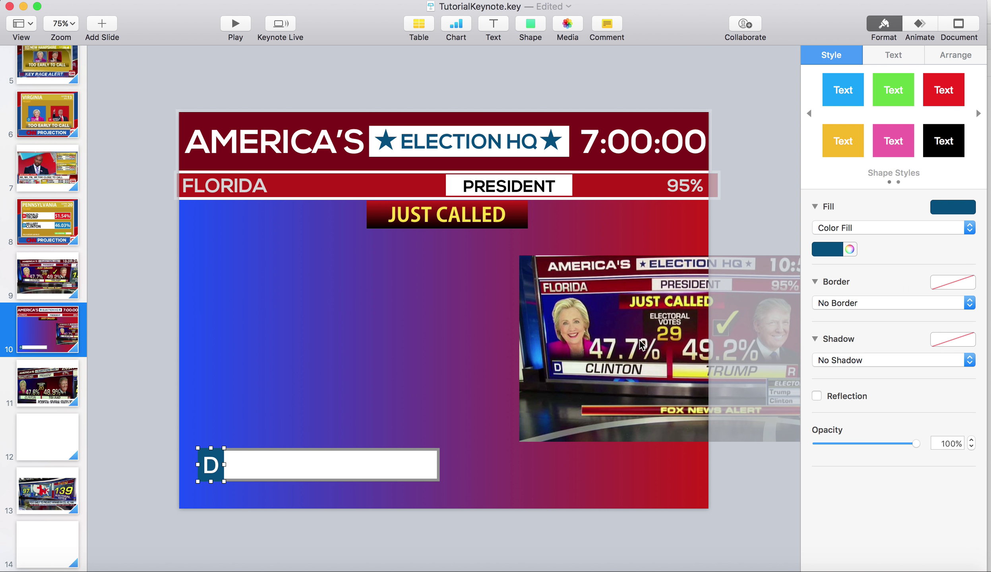
pyautogui.click(825, 250)
pyautogui.click(848, 247)
pyautogui.click(847, 249)
pyautogui.click(664, 340)
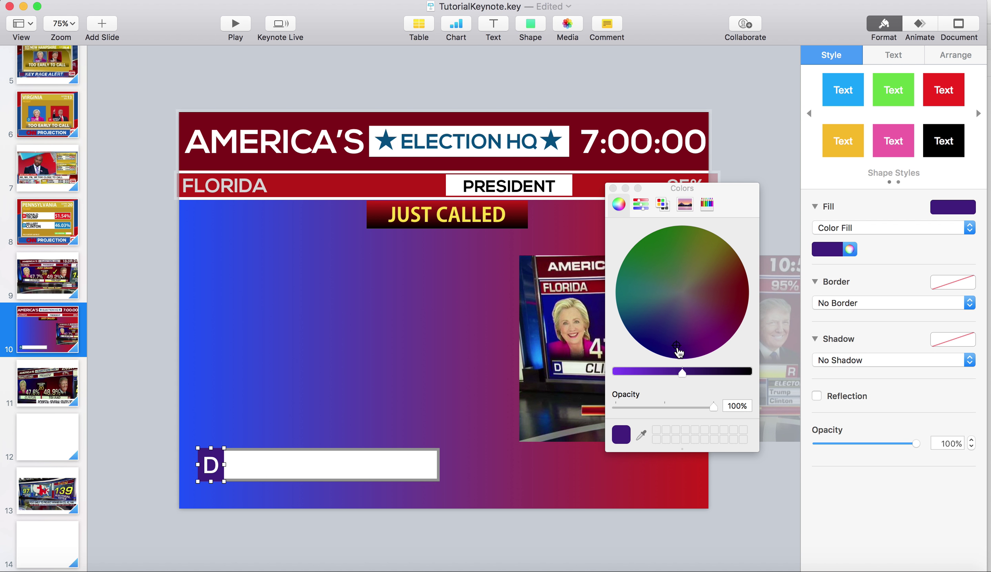
pyautogui.click(649, 330)
pyautogui.moveTo(683, 372); pyautogui.dragTo(662, 372)
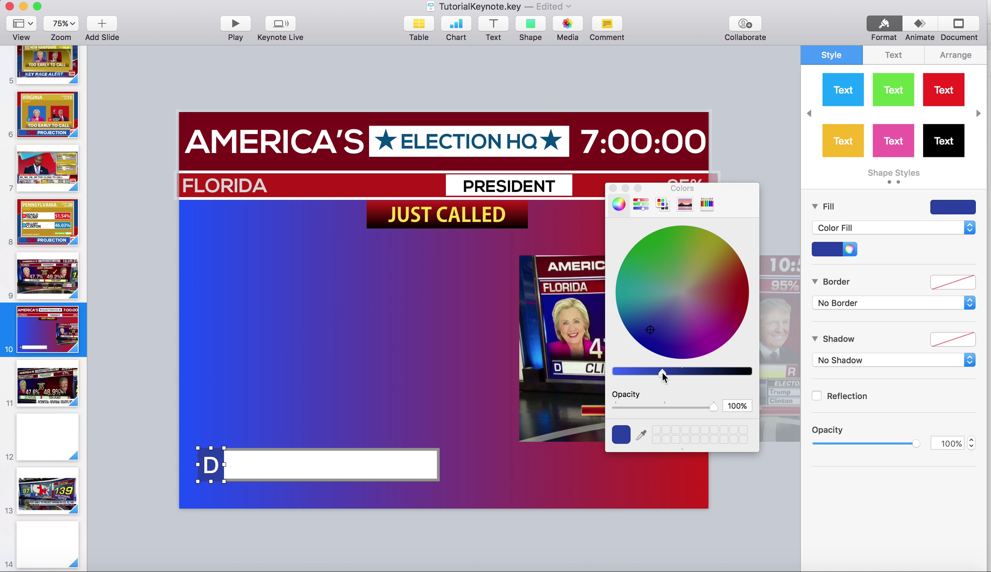
pyautogui.click(613, 188)
pyautogui.click(432, 327)
# Place a copy of the FLORIDA text on the white bar, retype it as CLINTON and color it black.
pyautogui.click(264, 179)
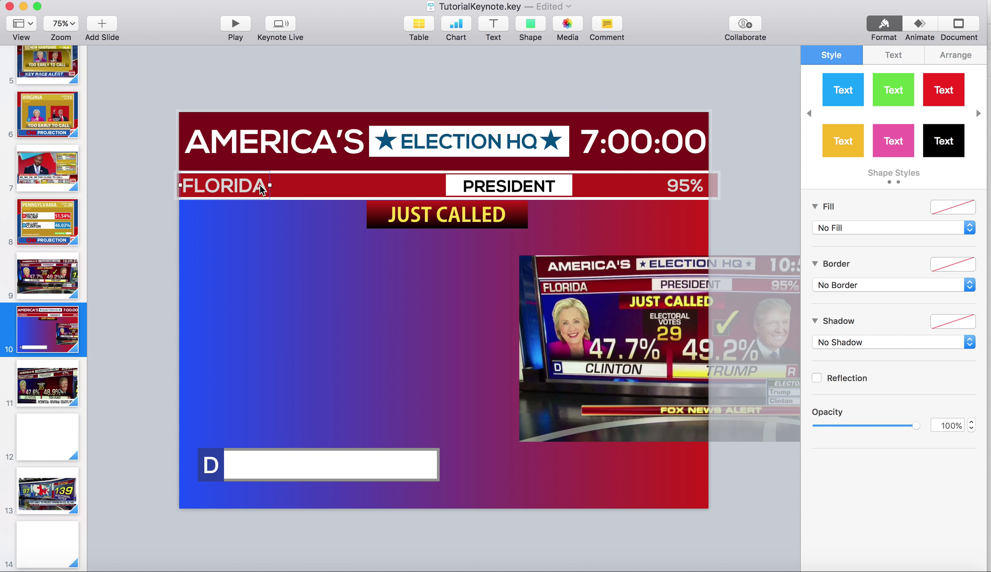
pyautogui.moveTo(260, 185); pyautogui.dragTo(364, 460)
pyautogui.doubleClick(363, 461)
pyautogui.write('CLINTON')
pyautogui.press('super+a')
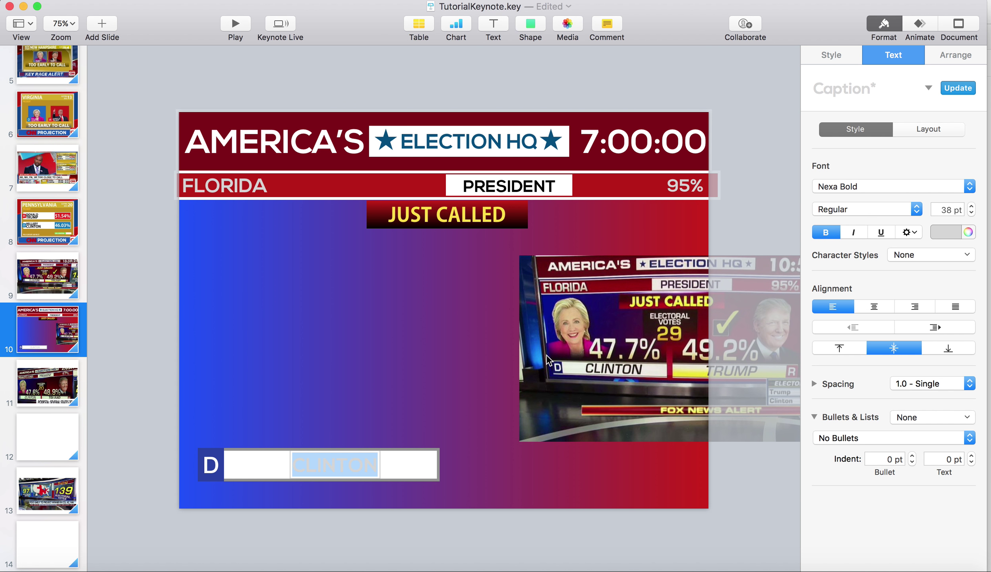
pyautogui.click(954, 232)
pyautogui.click(940, 316)
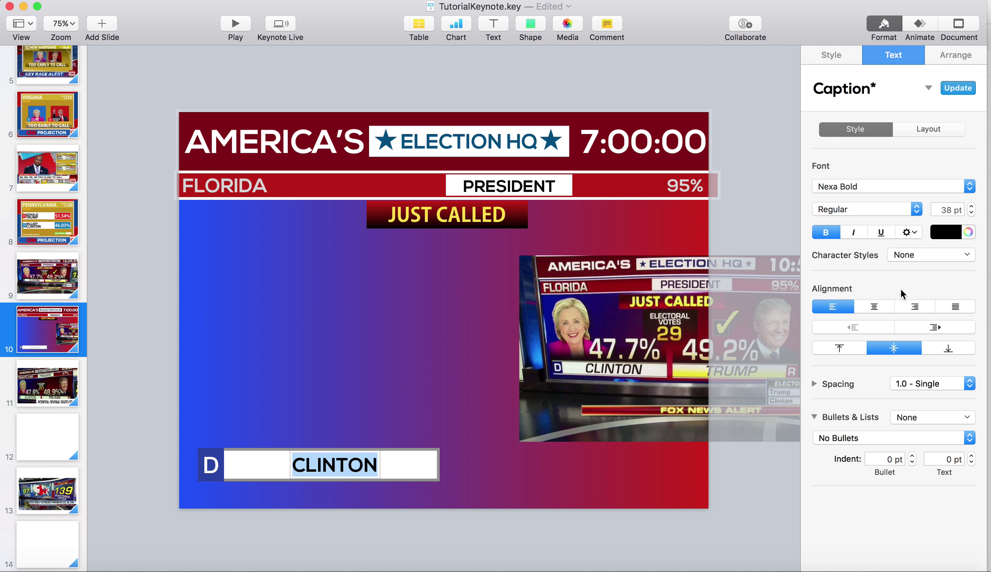
pyautogui.click(855, 234)
pyautogui.click(424, 359)
# Enlarge the CLINTON text to 46 pt and position it in the right half of the white bar.
pyautogui.moveTo(367, 451); pyautogui.dragTo(413, 451)
pyautogui.doubleClick(412, 451)
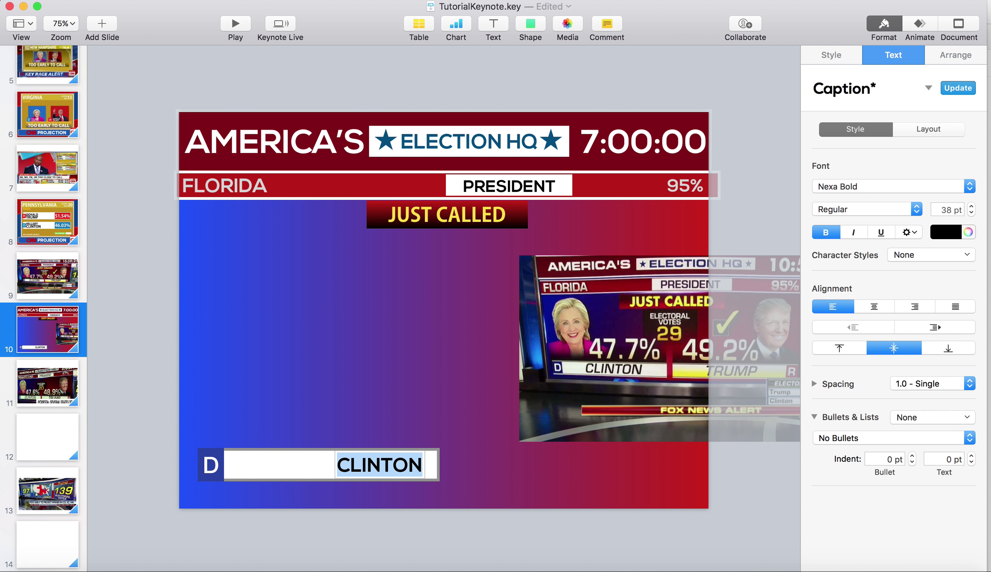
pyautogui.click(970, 206)
pyautogui.click(970, 206)
pyautogui.click(971, 206)
pyautogui.click(971, 206)
pyautogui.click(971, 205)
pyautogui.click(970, 205)
pyautogui.click(971, 206)
pyautogui.click(970, 206)
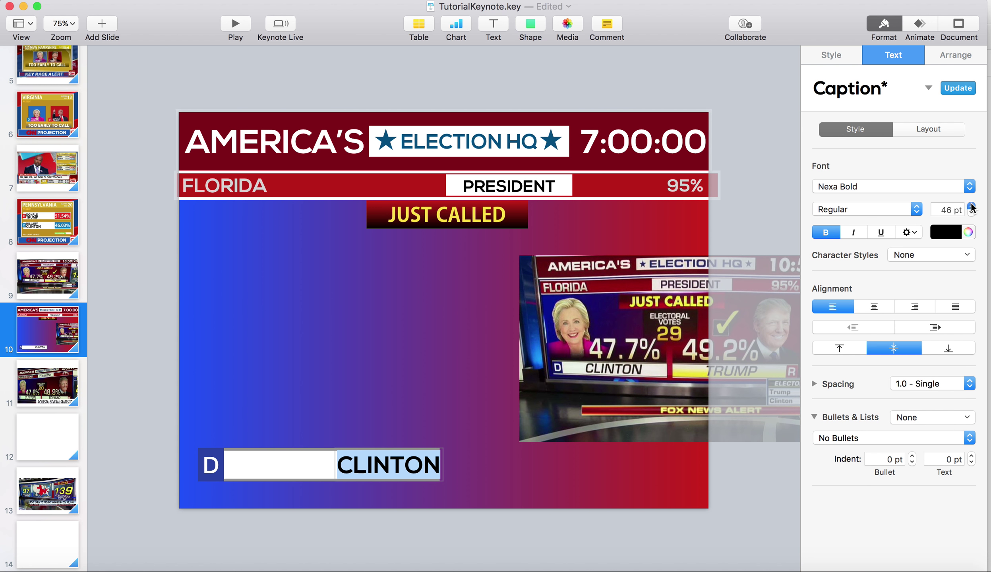
pyautogui.moveTo(440, 464); pyautogui.dragTo(379, 468)
pyautogui.click(444, 425)
pyautogui.click(406, 414)
# Duplicate the white bar and its CLINTON text to the lower right of the slide, level with the originals.
pyautogui.click(236, 462)
pyautogui.keyDown('shift'); pyautogui.click(327, 455); pyautogui.keyUp('shift')
pyautogui.keyDown('shift'); pyautogui.click(327, 457); pyautogui.keyUp('shift')
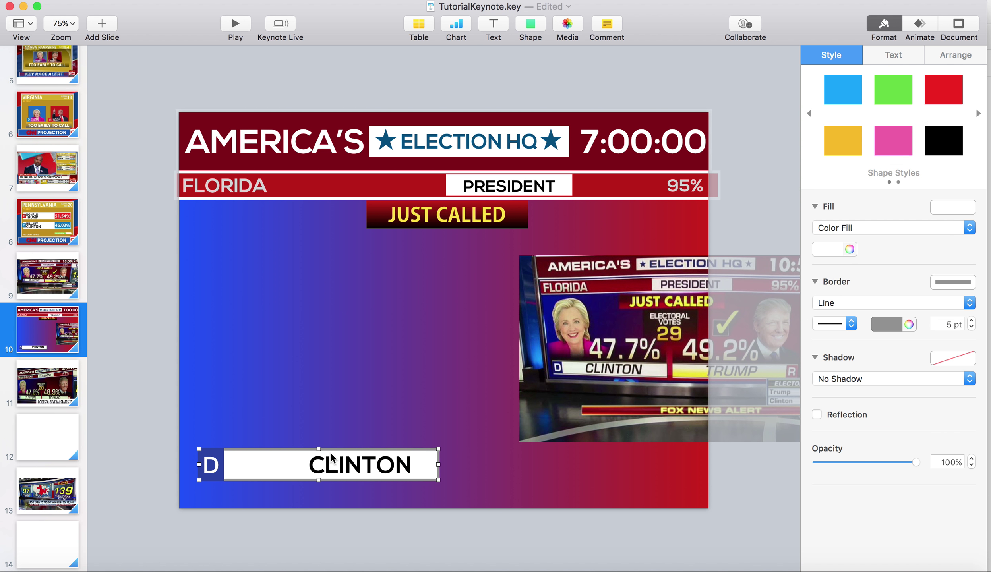
pyautogui.keyDown('shift'); pyautogui.click(362, 470); pyautogui.keyUp('shift')
pyautogui.moveTo(385, 469); pyautogui.dragTo(532, 472)
pyautogui.click(440, 344)
# Replace the text on the duplicated right bar with TRUMP.
pyautogui.click(556, 367)
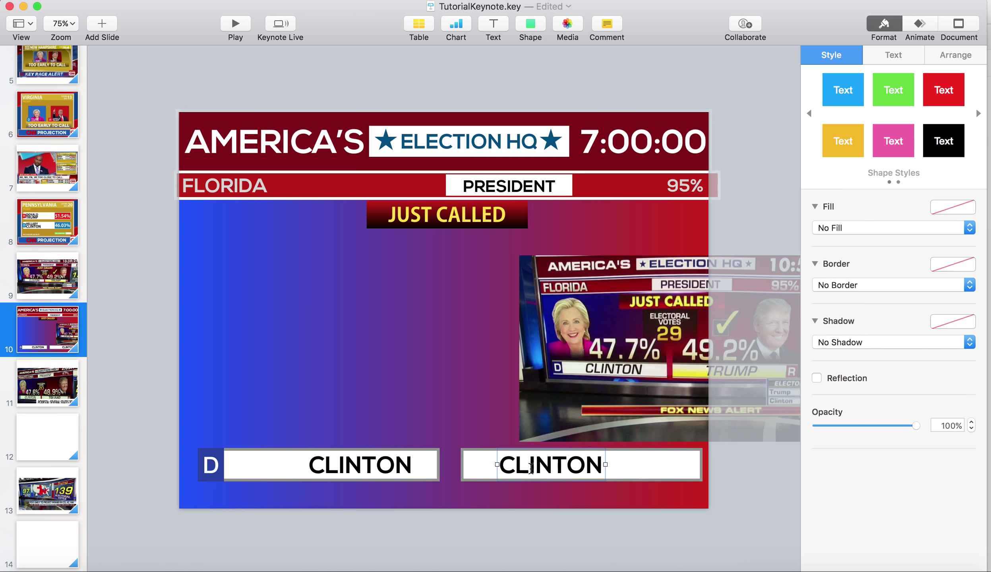
pyautogui.doubleClick(532, 470)
pyautogui.write('TRUP')
pyautogui.press('BackSpace')
pyautogui.write('MP')
pyautogui.click(512, 499)
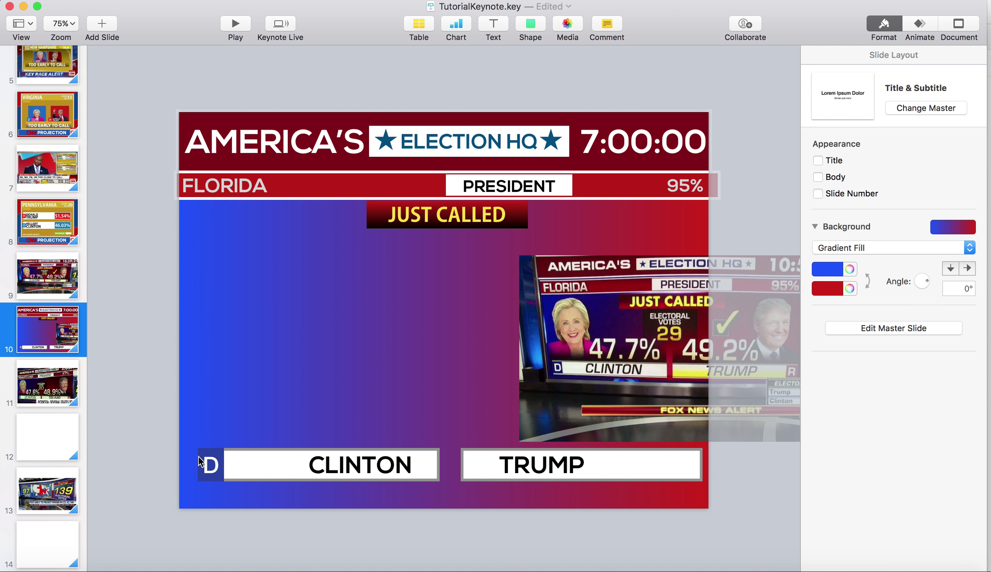
# Copy the D box to the right end of the TRUMP bar and relabel the copy R.
pyautogui.click(205, 469)
pyautogui.moveTo(205, 469); pyautogui.dragTo(685, 471)
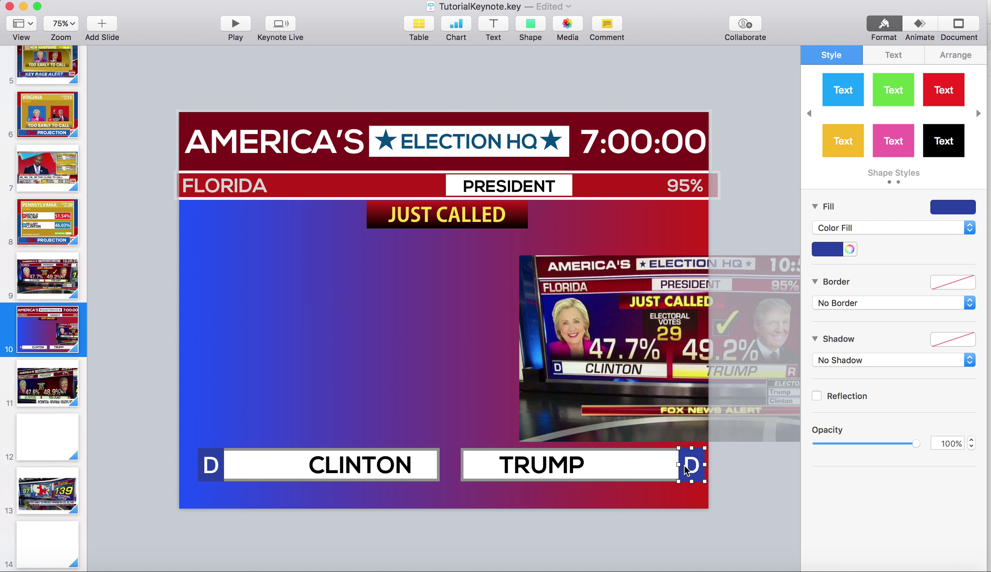
pyautogui.doubleClick(691, 465)
pyautogui.write('R')
pyautogui.click(703, 460)
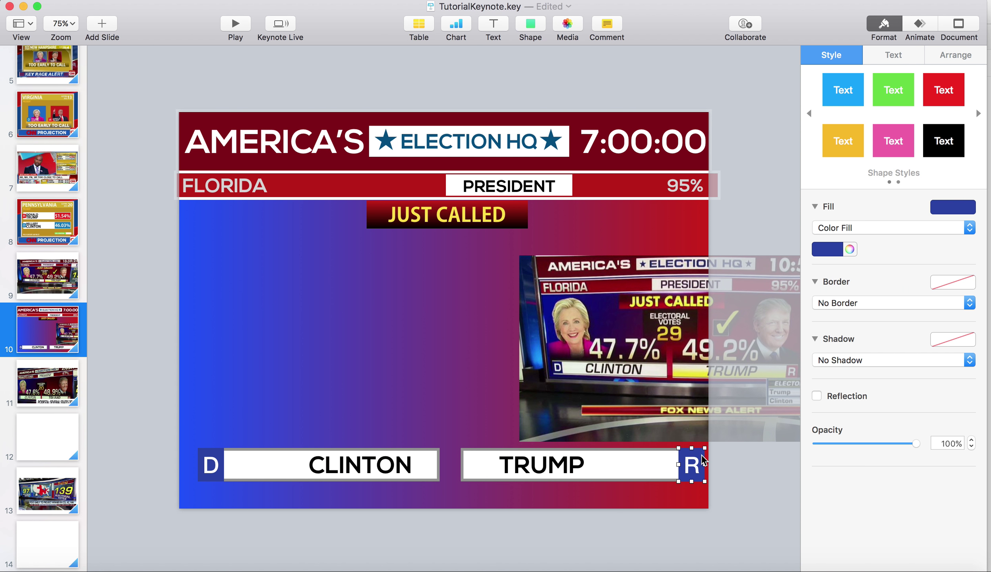
# Fill the R box with a custom dark red.
pyautogui.click(848, 248)
pyautogui.moveTo(718, 299); pyautogui.dragTo(746, 283)
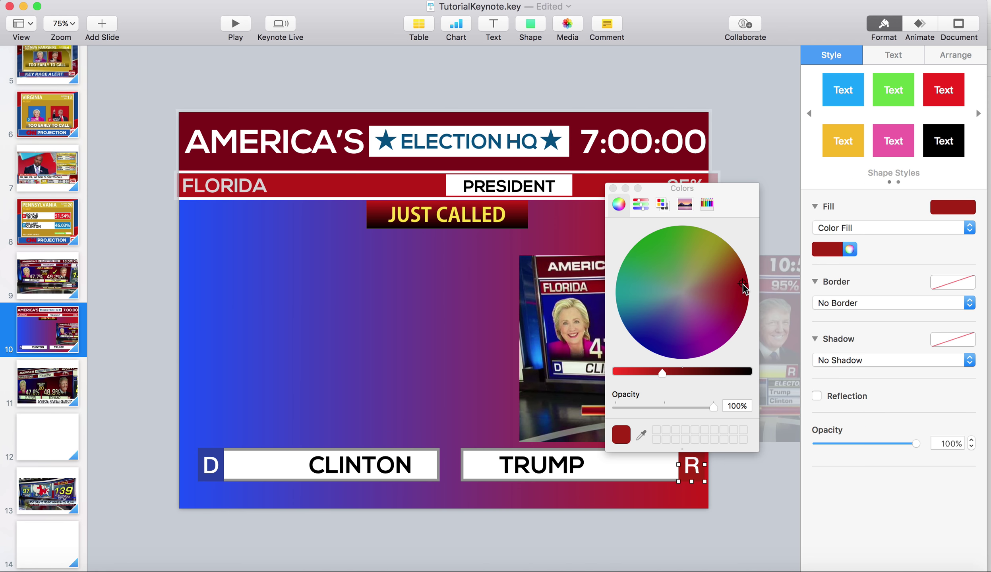
pyautogui.click(619, 189)
# Shrink the reference picture and move it back over the slide's right edge.
pyautogui.click(617, 322)
pyautogui.click(654, 216)
pyautogui.moveTo(634, 311); pyautogui.dragTo(508, 302)
pyautogui.moveTo(727, 247); pyautogui.dragTo(589, 298)
pyautogui.moveTo(551, 332); pyautogui.dragTo(723, 304)
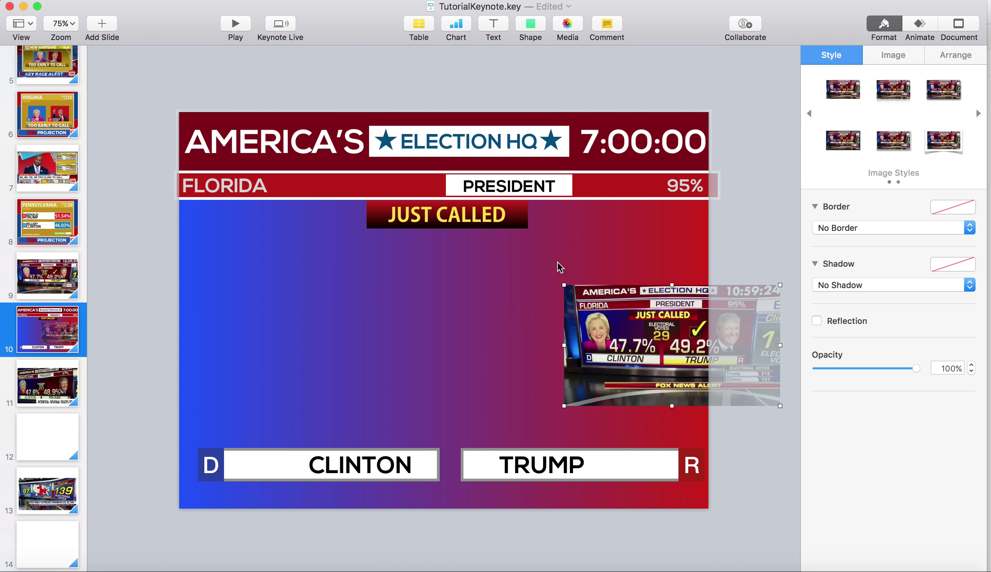
# Place a copy of the JUST CALLED gradient box directly below the banner as a narrower, taller box with a 270° gradient angle.
pyautogui.click(526, 225)
pyautogui.moveTo(525, 224); pyautogui.dragTo(444, 289)
pyautogui.click(965, 265)
pyautogui.write('270')
pyautogui.press('Return')
pyautogui.click(748, 243)
pyautogui.click(447, 274)
pyautogui.moveTo(447, 274); pyautogui.dragTo(447, 272)
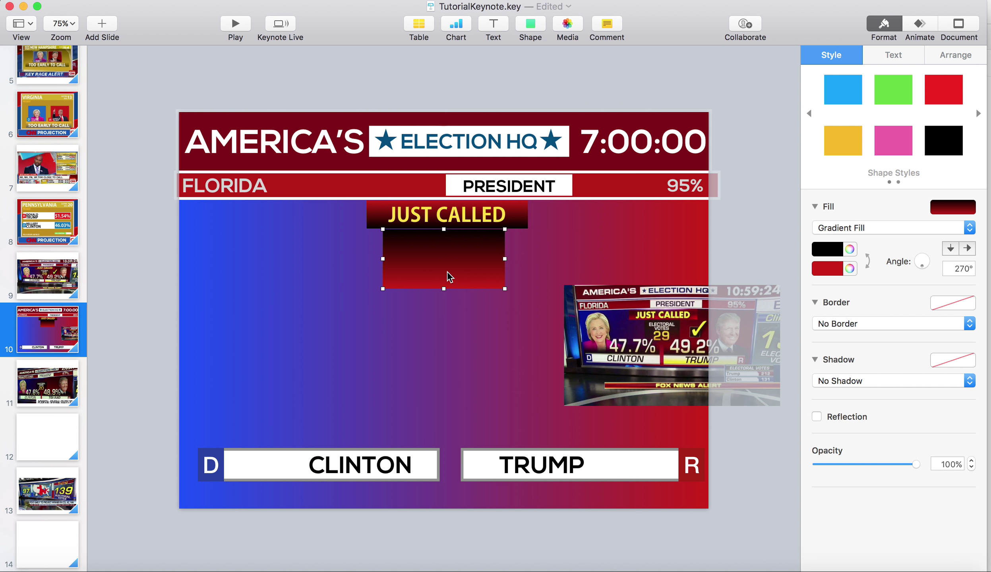
pyautogui.click(622, 243)
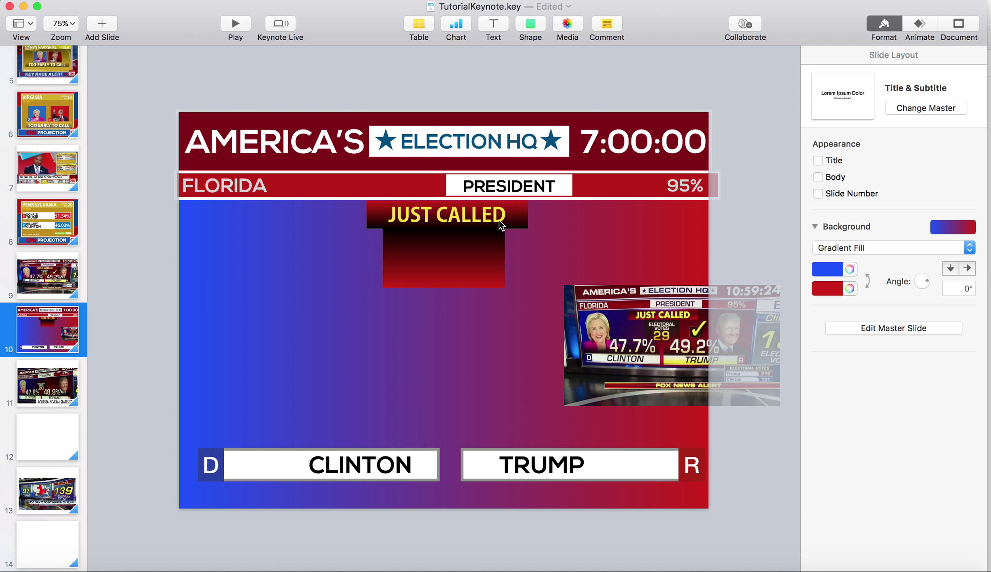
# Set the gradient angle of the JUST CALLED banner box to 270°.
pyautogui.click(528, 216)
pyautogui.doubleClick(959, 265)
pyautogui.write('270')
pyautogui.press('Return')
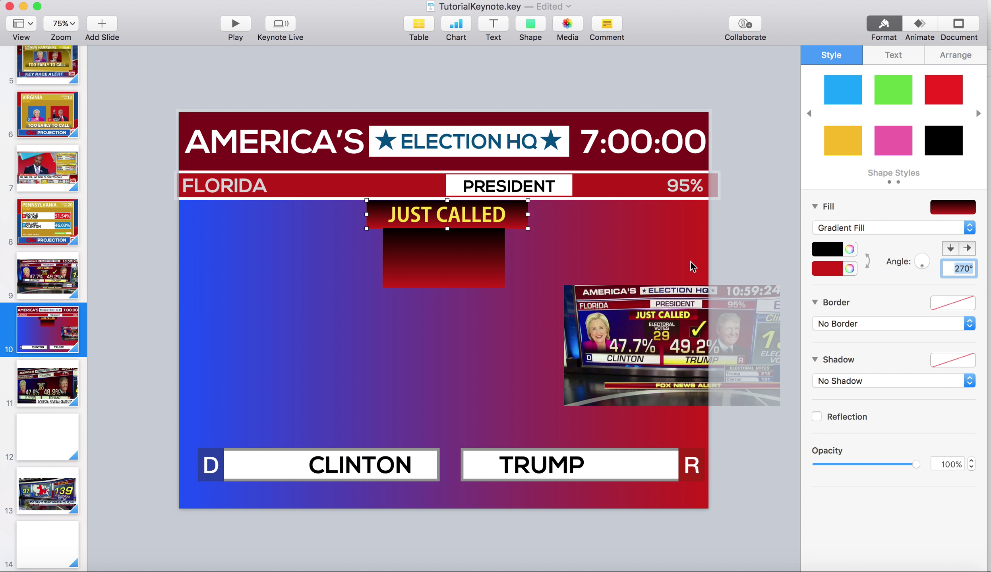
pyautogui.click(553, 234)
# Place a copy of the FLORIDA text over the lower gradient box and retype it as ELECTORAL VOTES.
pyautogui.click(536, 26)
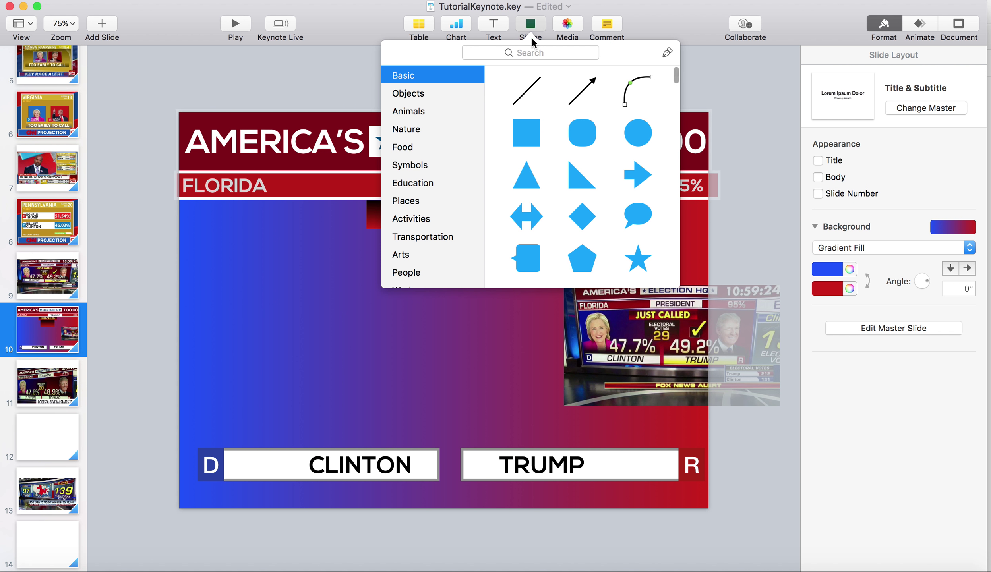
pyautogui.click(355, 288)
pyautogui.moveTo(239, 186); pyautogui.dragTo(456, 238)
pyautogui.doubleClick(455, 237)
pyautogui.press('BackSpace')
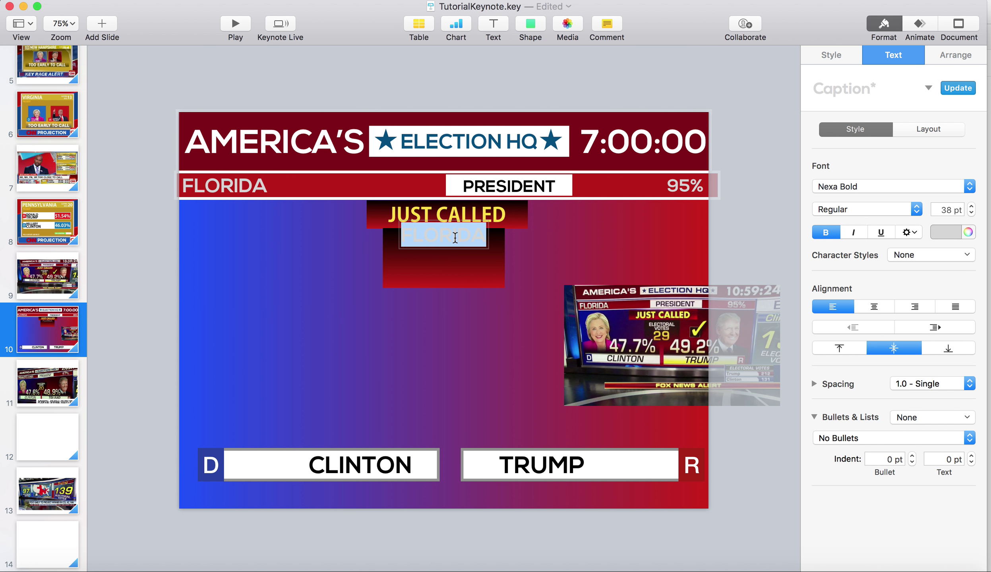
pyautogui.write('ELECTORAL VOT')
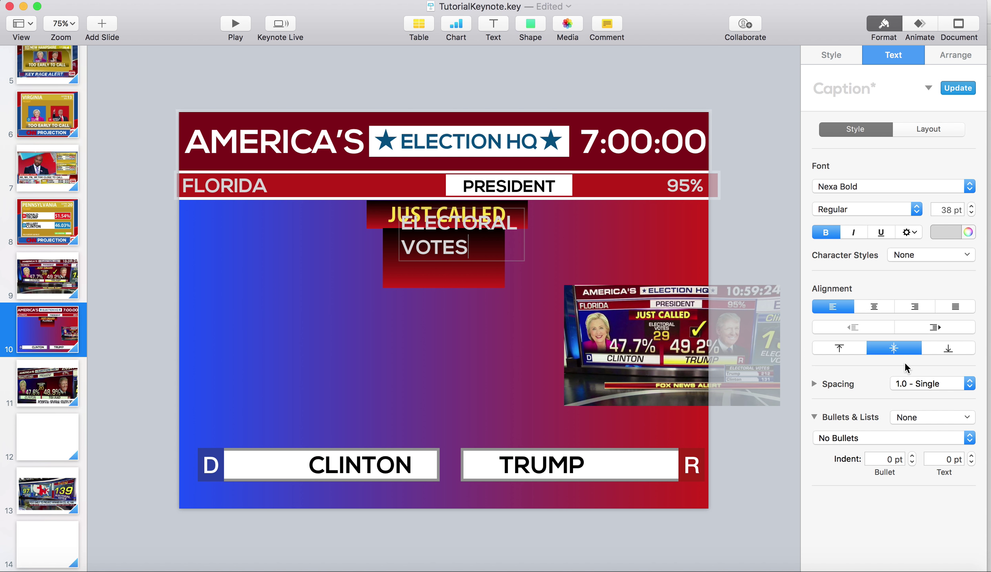
pyautogui.write('ES')
# Center-align the ELECTORAL VOTES text, reduce it to 26 pt and color it white.
pyautogui.press('cmd+a')
pyautogui.click(886, 312)
pyautogui.click(971, 213)
pyautogui.click(971, 213)
pyautogui.click(971, 214)
pyautogui.click(970, 214)
pyautogui.click(970, 213)
pyautogui.click(970, 214)
pyautogui.click(940, 233)
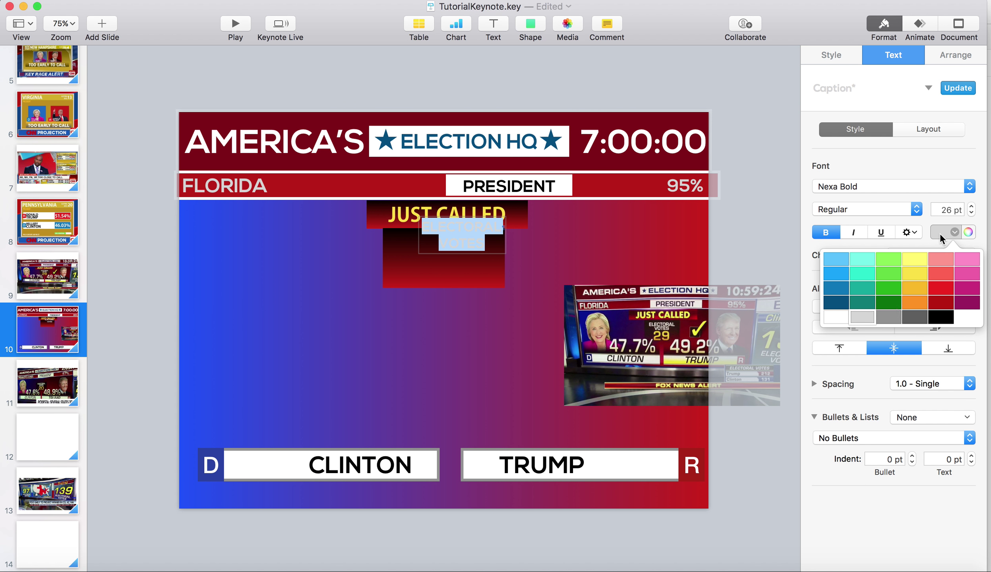
pyautogui.click(843, 320)
pyautogui.click(640, 271)
# Position the ELECTORAL VOTES text at the top of the lower gradient box and lengthen the box downward.
pyautogui.moveTo(479, 247); pyautogui.dragTo(456, 300)
pyautogui.click(457, 286)
pyautogui.click(541, 256)
# Copy the JUST CALLED text into the lower part of the ELECTORAL VOTES box and retype it as 29.
pyautogui.click(458, 209)
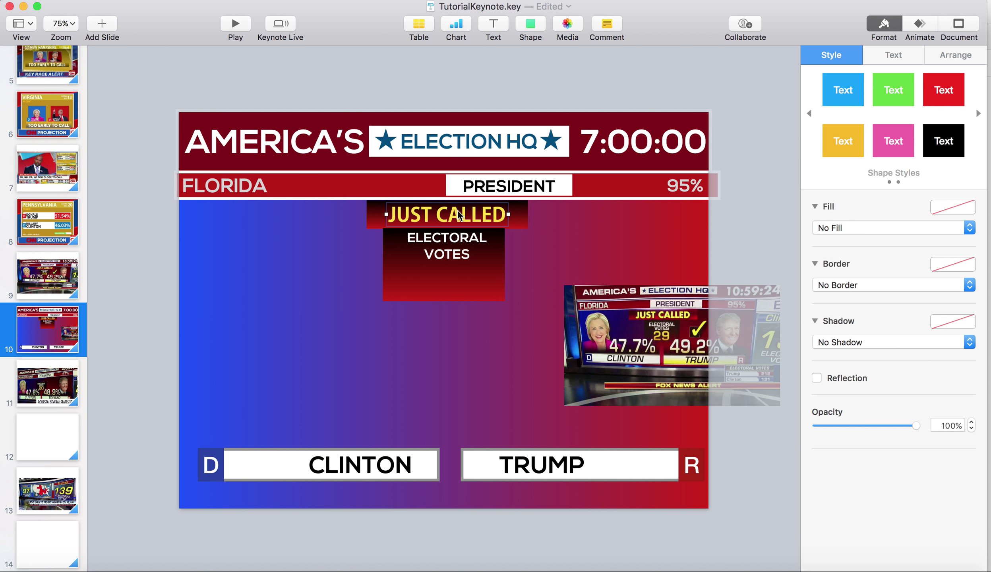
pyautogui.moveTo(454, 216); pyautogui.dragTo(444, 286)
pyautogui.tripleClick(444, 290)
pyautogui.write('29')
pyautogui.press('BackSpace')
pyautogui.write('9')
# Enlarge the yellow 29 text to 70 pt.
pyautogui.press('cmd+a')
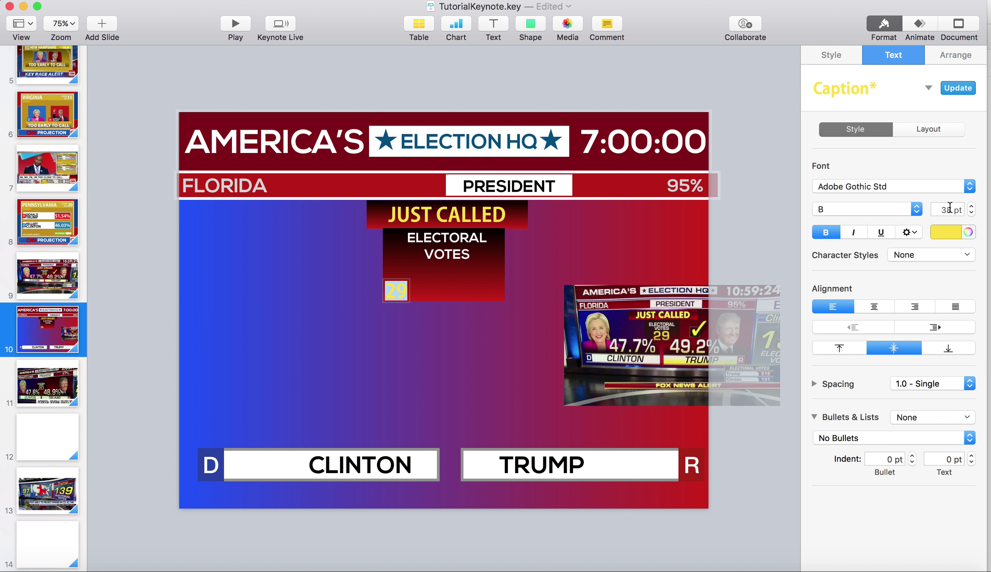
pyautogui.press('Return')
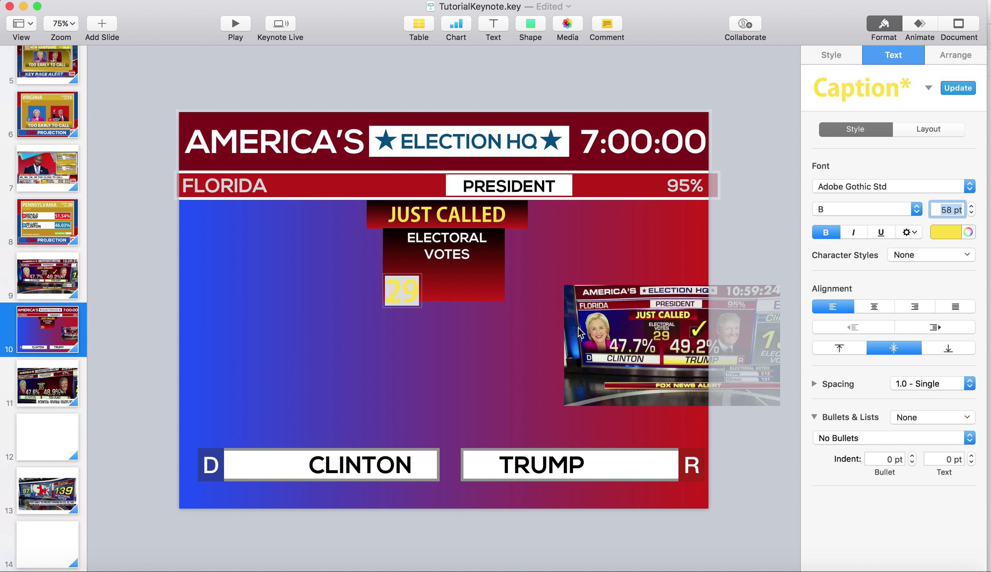
pyautogui.write('70')
pyautogui.press('Return')
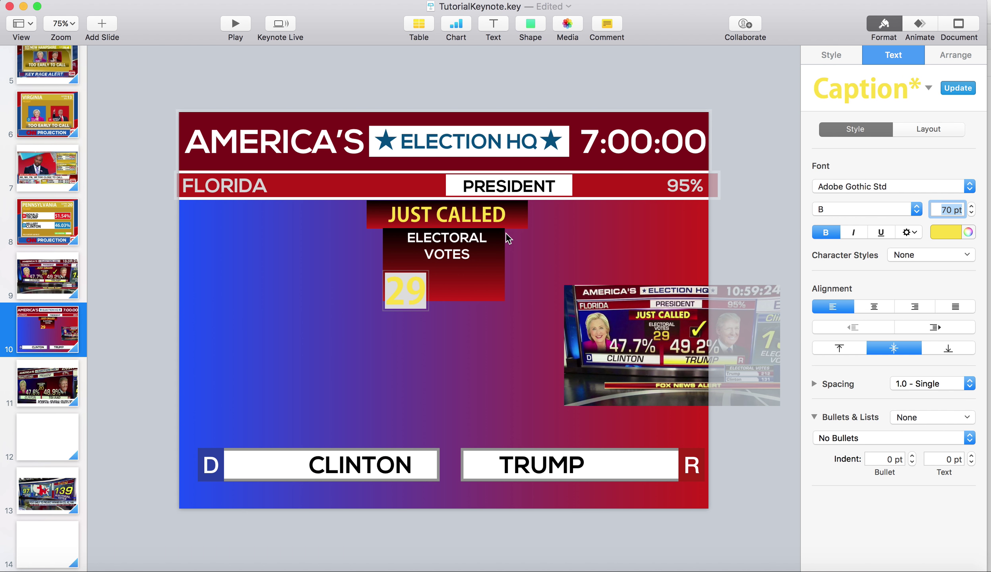
# Enlarge the yellow 29 text to 80 pt and center it under ELECTORAL VOTES.
pyautogui.write('80')
pyautogui.press('Return')
pyautogui.moveTo(404, 297); pyautogui.dragTo(433, 282)
pyautogui.click(551, 252)
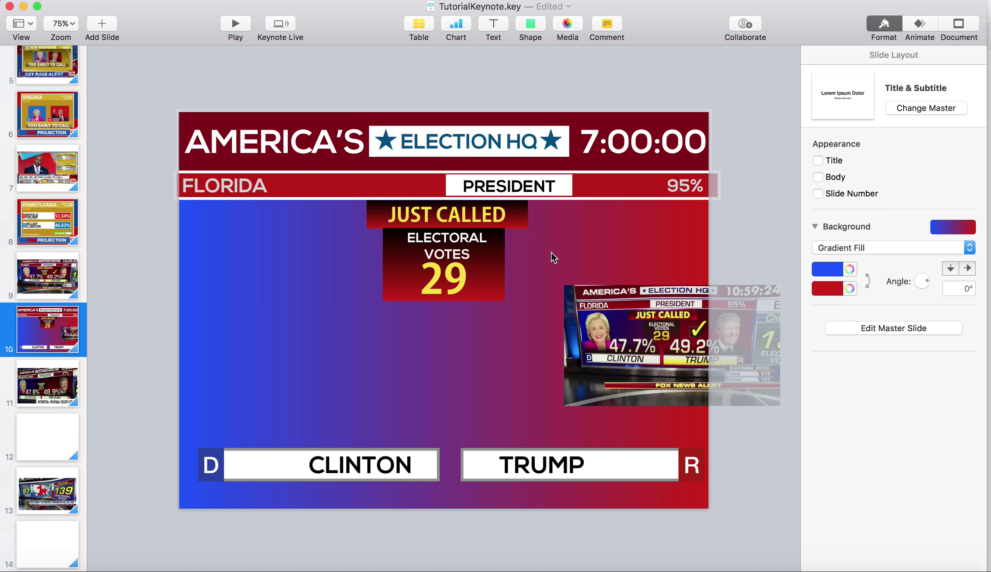
# Change the yellow 29 text's font to Nexa Bold and re-center it in the ELECTORAL VOTES box.
pyautogui.doubleClick(473, 272)
pyautogui.click(894, 182)
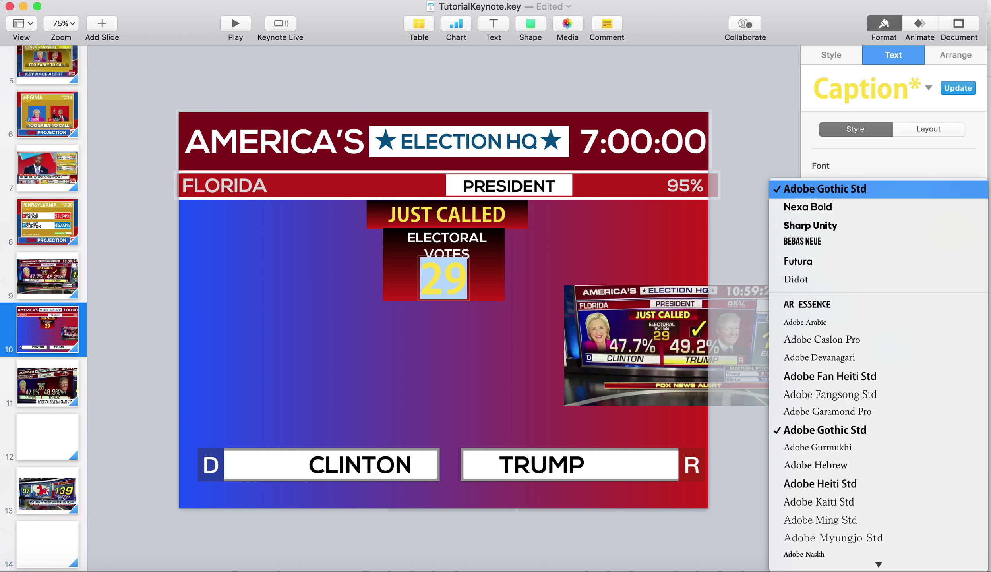
pyautogui.click(862, 206)
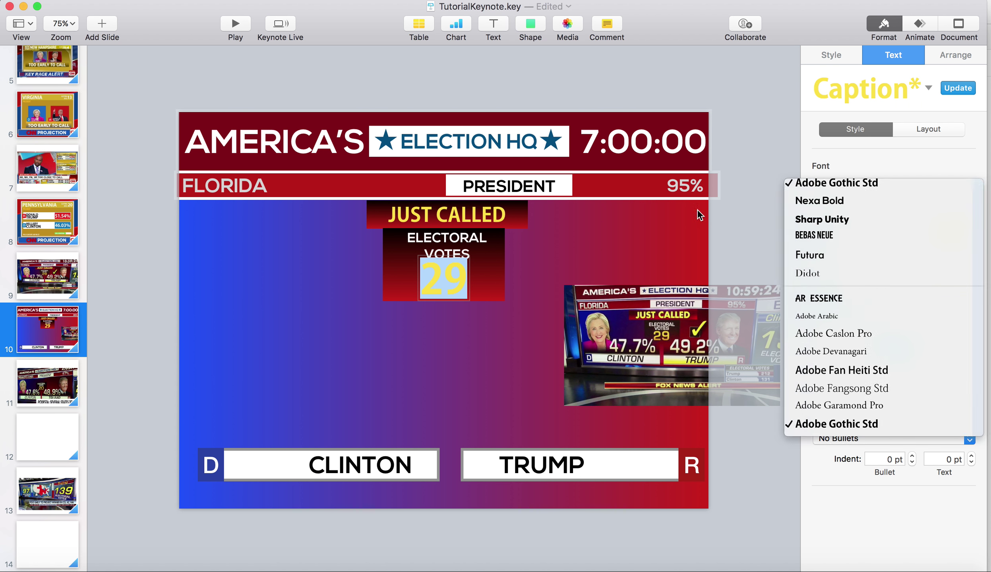
pyautogui.click(595, 249)
pyautogui.moveTo(467, 280); pyautogui.dragTo(460, 278)
pyautogui.press('Return')
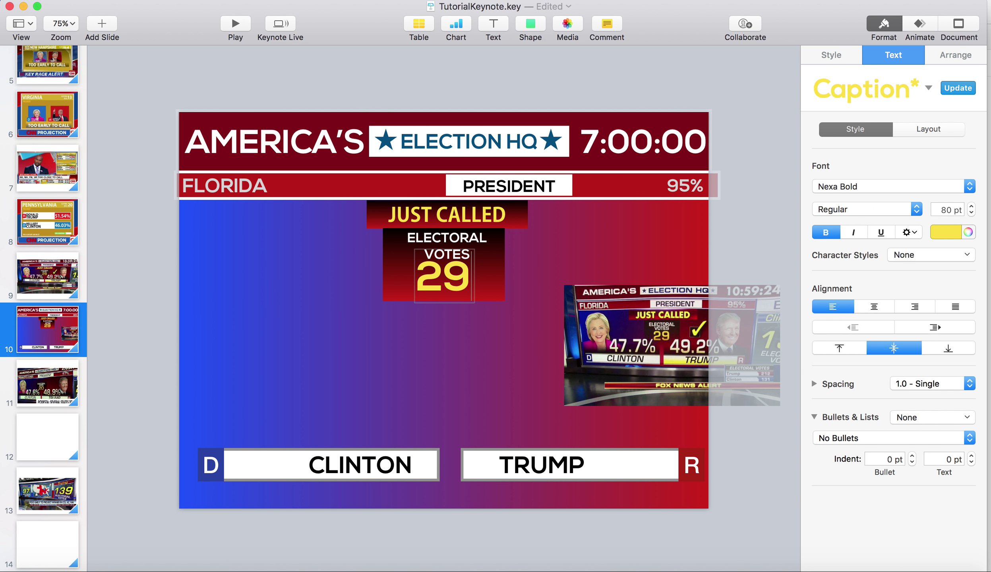
pyautogui.press('Escape')
pyautogui.click(446, 280)
pyautogui.click(521, 224)
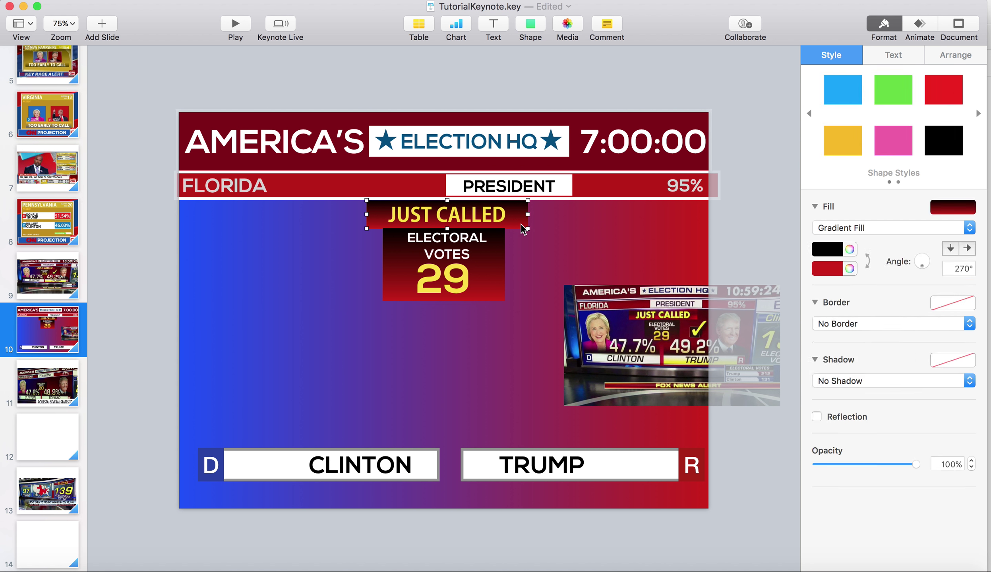
# Move the reference photo higher and copy the 29 text above the CLINTON bar, retyping it as 47.7%.
pyautogui.click(559, 310)
pyautogui.moveTo(600, 337); pyautogui.dragTo(596, 290)
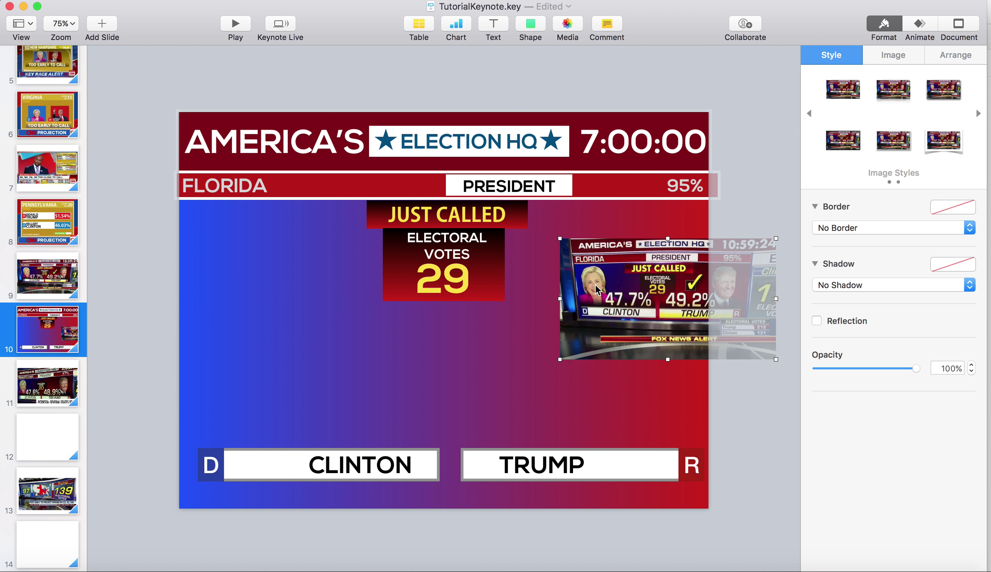
pyautogui.click(428, 279)
pyautogui.moveTo(428, 279); pyautogui.dragTo(376, 407)
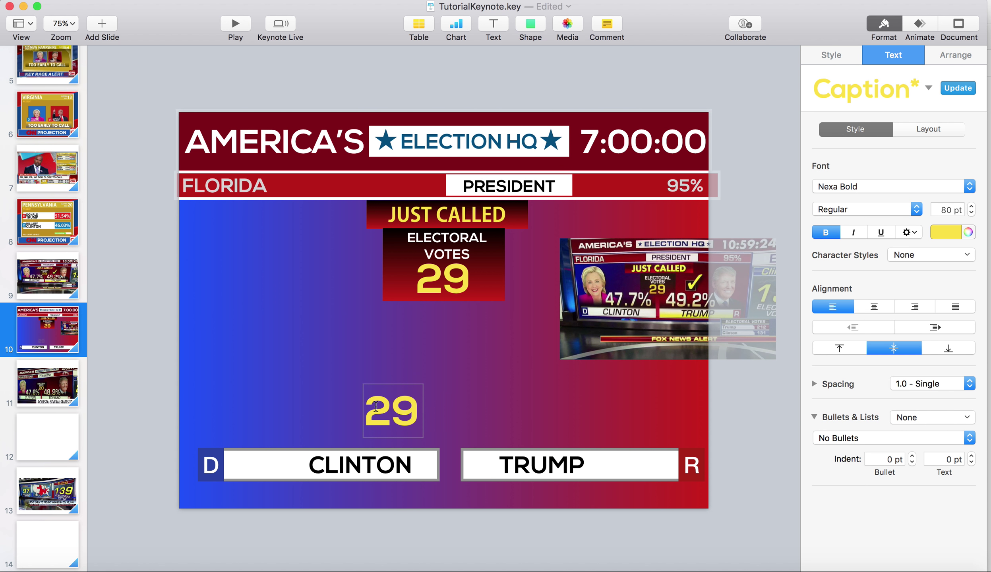
pyautogui.doubleClick(383, 405)
pyautogui.write('47.7^')
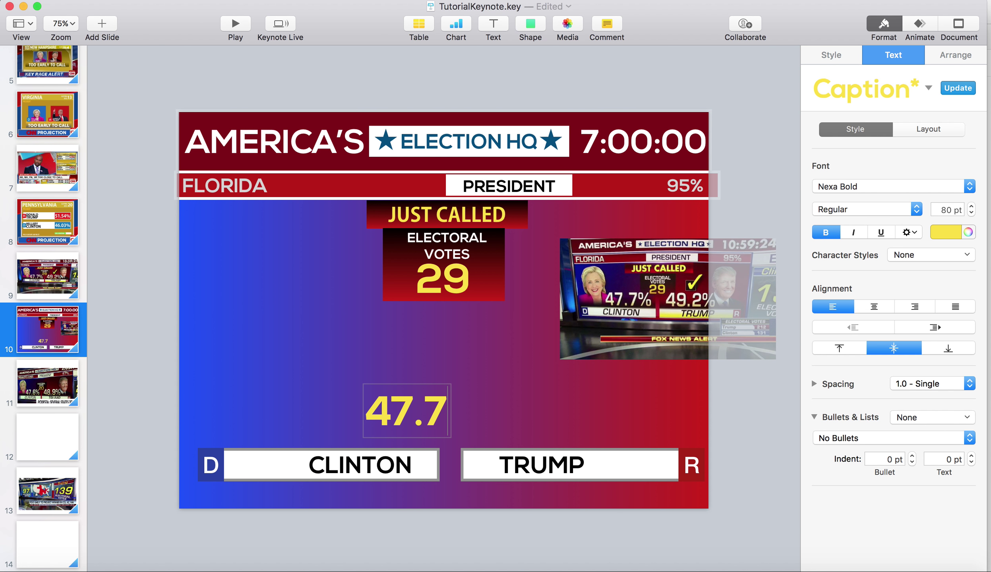
pyautogui.press('BackSpace')
pyautogui.write('%')
pyautogui.press('super+a')
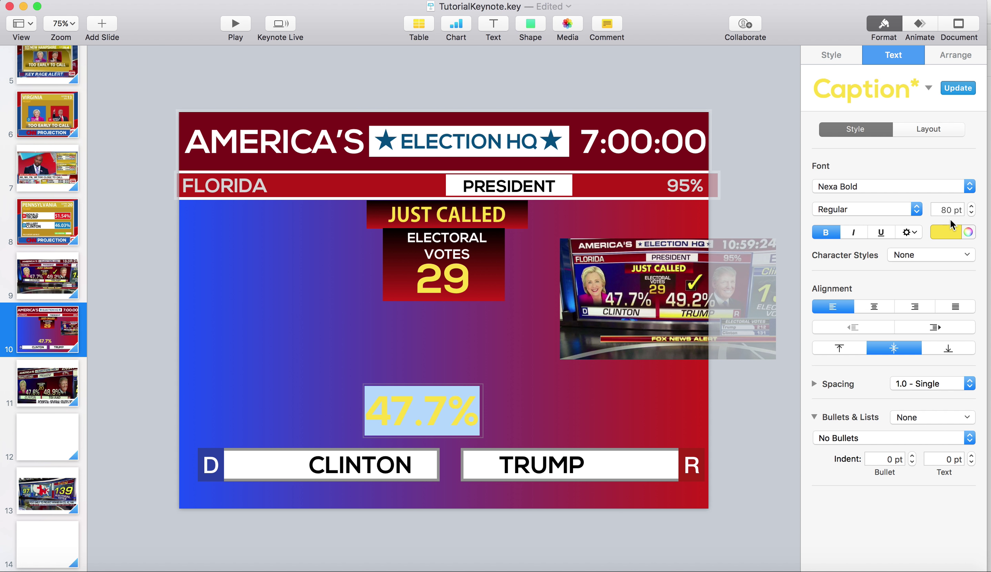
# Color the 47.7% text white.
pyautogui.click(947, 232)
pyautogui.click(841, 317)
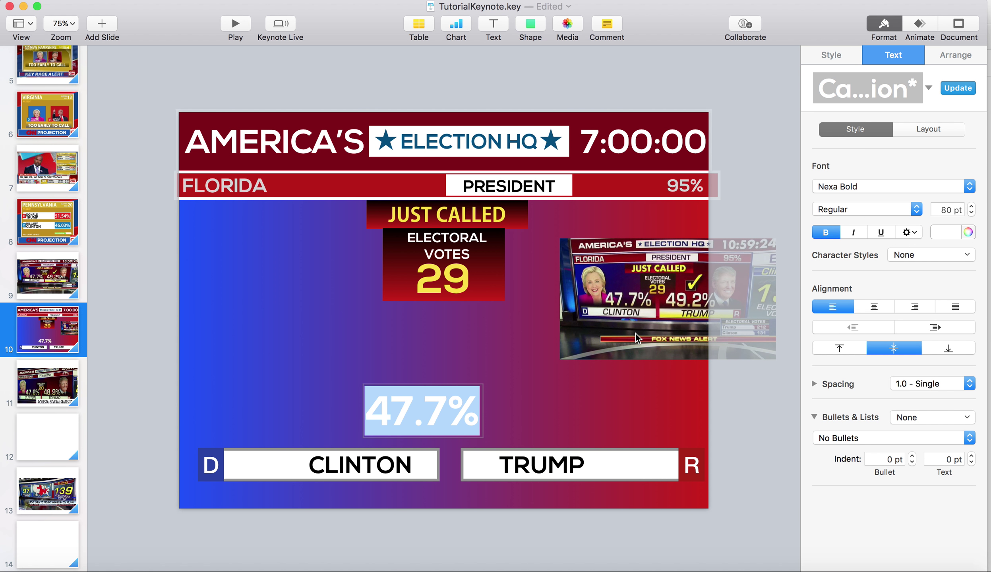
pyautogui.click(636, 333)
# Enlarge the 47.7% text to 120 pt and move it left over the CLINTON bar.
pyautogui.moveTo(421, 413); pyautogui.dragTo(371, 441)
pyautogui.doubleClick(372, 441)
pyautogui.doubleClick(949, 210)
pyautogui.write('120')
pyautogui.press('Return')
pyautogui.click(596, 377)
pyautogui.moveTo(431, 421); pyautogui.dragTo(383, 411)
pyautogui.moveTo(376, 412); pyautogui.dragTo(376, 412)
# Reduce the whole 47.7% text to 110 pt.
pyautogui.tripleClick(383, 409)
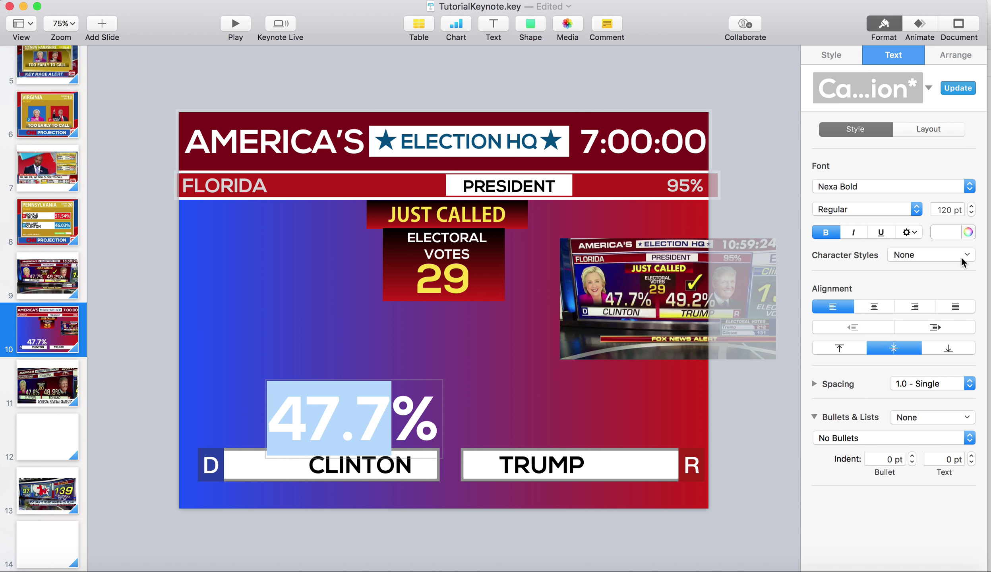
pyautogui.click(970, 213)
pyautogui.click(970, 212)
pyautogui.click(969, 214)
pyautogui.click(969, 214)
pyautogui.click(969, 214)
pyautogui.click(969, 214)
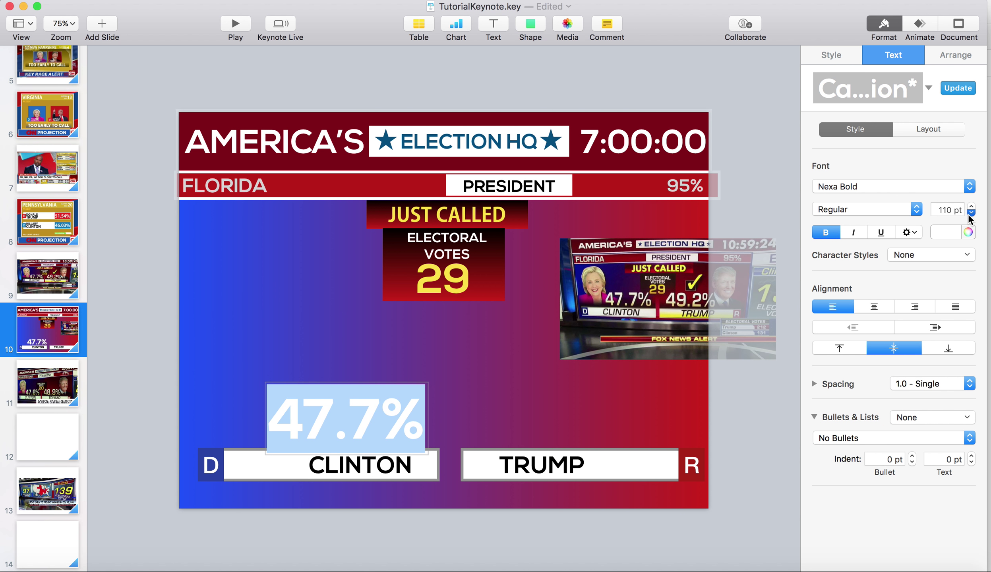
# Copy the 47.7% text above the TRUMP bar and retype it as 49.2%.
pyautogui.moveTo(379, 427); pyautogui.dragTo(530, 430)
pyautogui.doubleClick(529, 427)
pyautogui.write('49.2%')
pyautogui.click(653, 420)
pyautogui.click(615, 288)
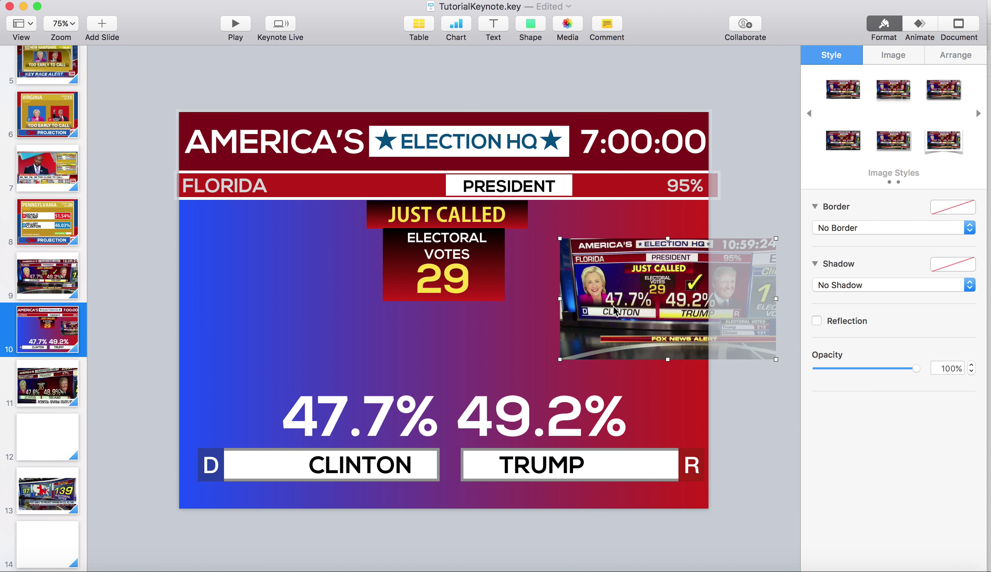
pyautogui.click(593, 377)
# Reduce the 49.2% text to 100 pt and shift it slightly right above the TRUMP bar.
pyautogui.moveTo(627, 417); pyautogui.dragTo(457, 418)
pyautogui.click(949, 214)
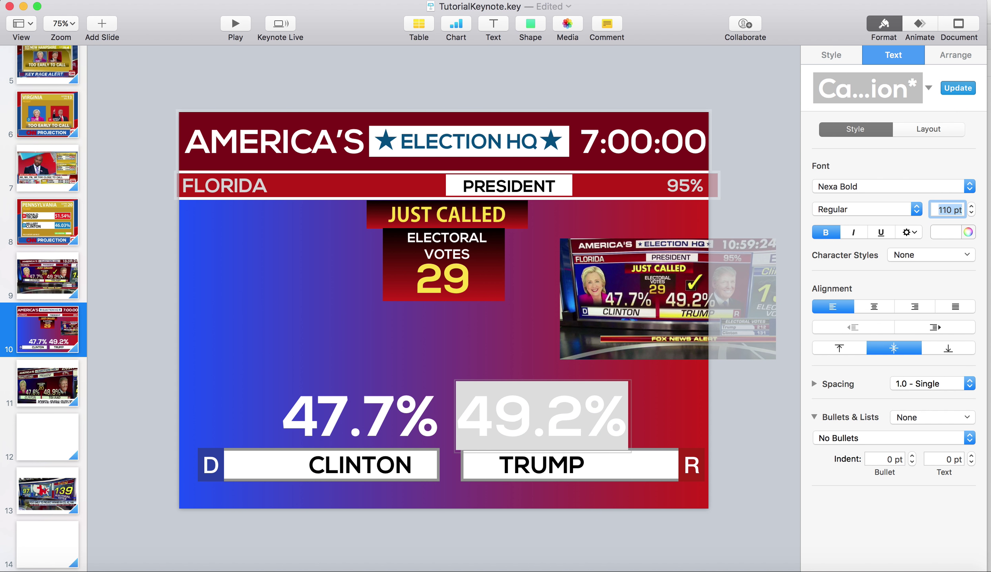
pyautogui.write('100')
pyautogui.press('Return')
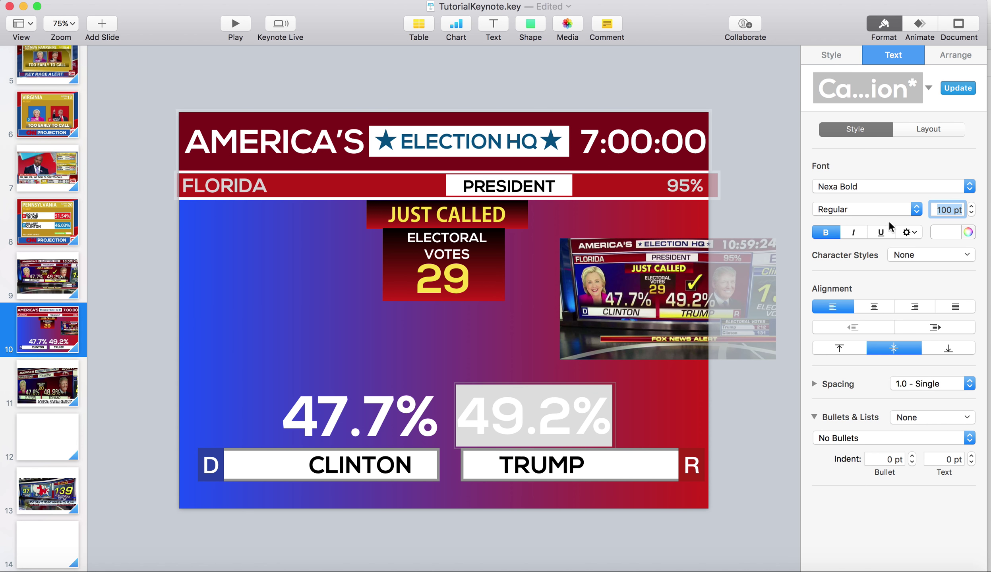
pyautogui.press('Escape')
pyautogui.moveTo(499, 415); pyautogui.dragTo(506, 415)
# Reduce the 47.7% text to 100 pt to match the other percentage.
pyautogui.click(285, 415)
pyautogui.doubleClick(285, 415)
pyautogui.hotkey('shift', 'Right')
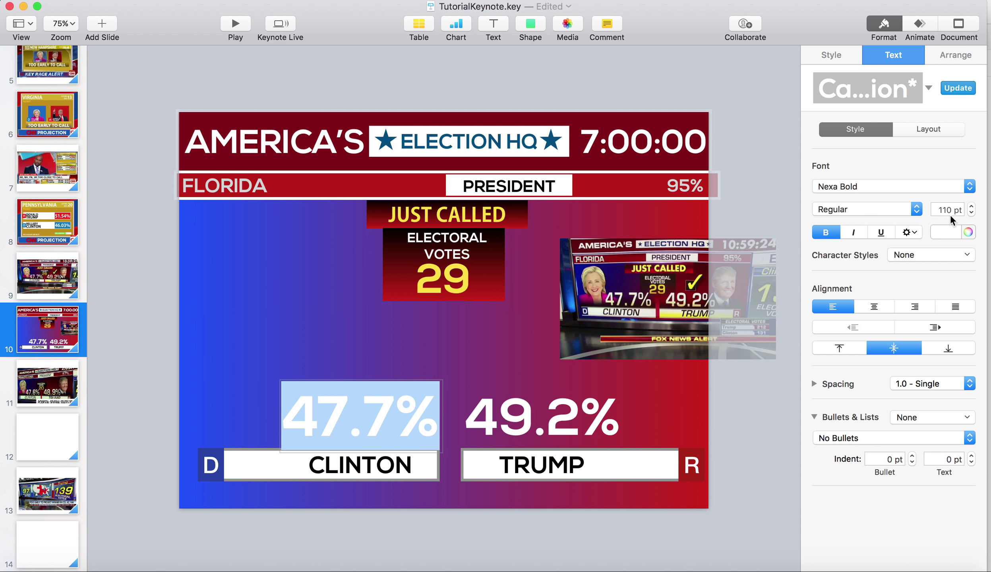
pyautogui.click(949, 210)
pyautogui.write('100')
pyautogui.press('Return')
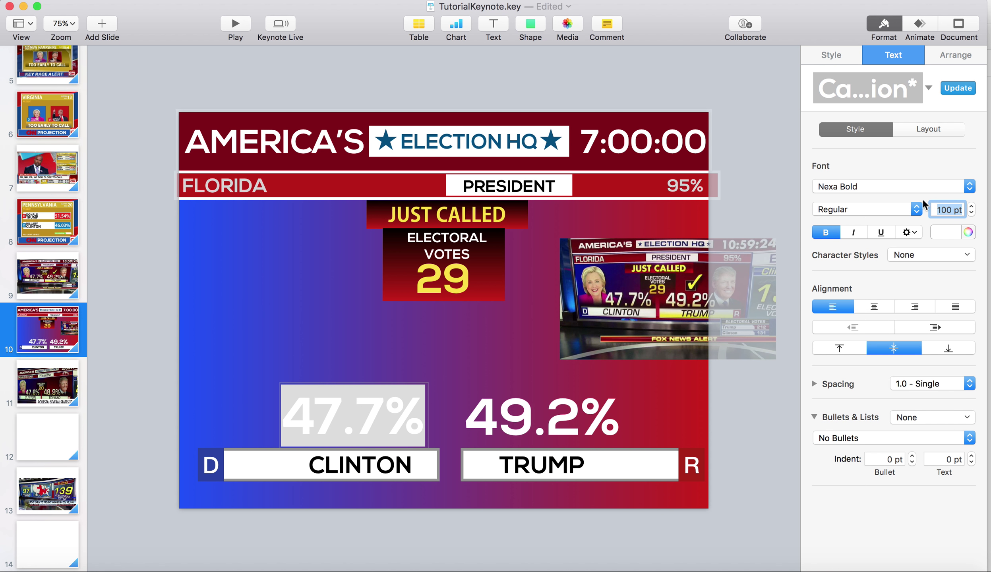
# Change the 47.7% text's font to Adobe Gothic Std and shift it slightly right.
pyautogui.click(914, 187)
pyautogui.click(839, 209)
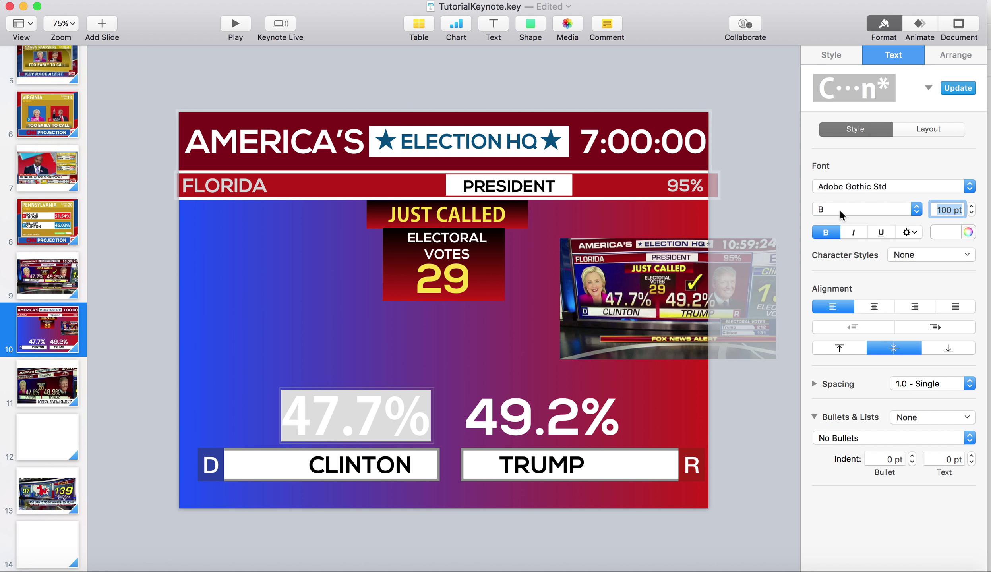
pyautogui.click(590, 367)
pyautogui.moveTo(367, 415); pyautogui.dragTo(376, 417)
# Change the 49.2% text's font to Adobe Gothic Std and align it with the TRUMP bar's left edge.
pyautogui.doubleClick(528, 415)
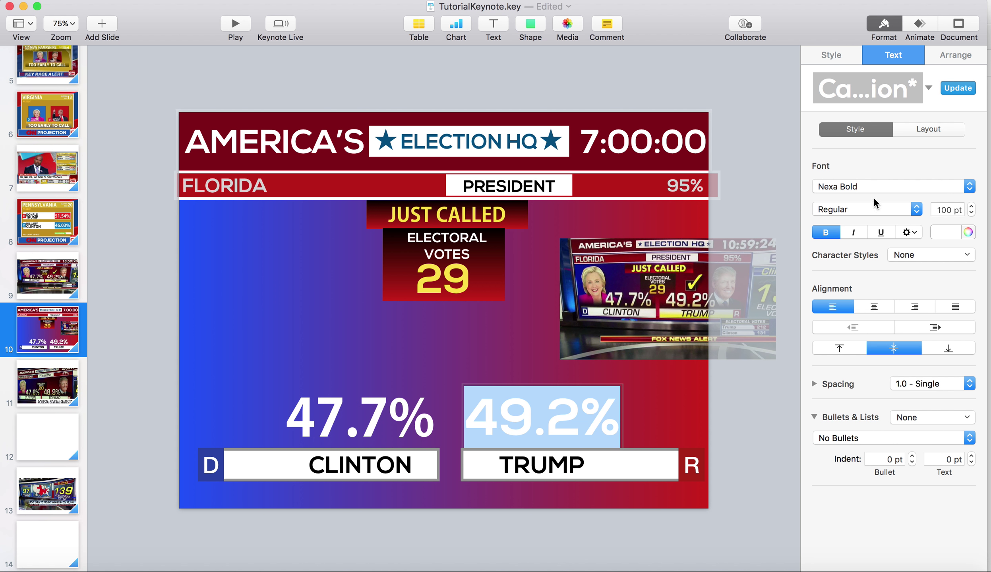
pyautogui.click(874, 186)
pyautogui.click(839, 170)
pyautogui.press('Escape')
pyautogui.moveTo(480, 417); pyautogui.dragTo(478, 416)
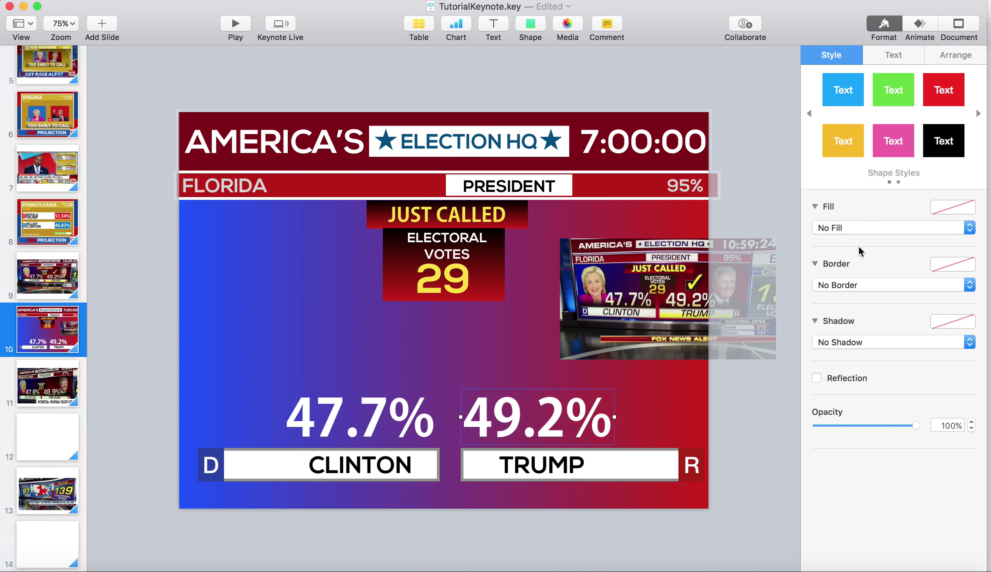
pyautogui.click(512, 395)
pyautogui.click(541, 335)
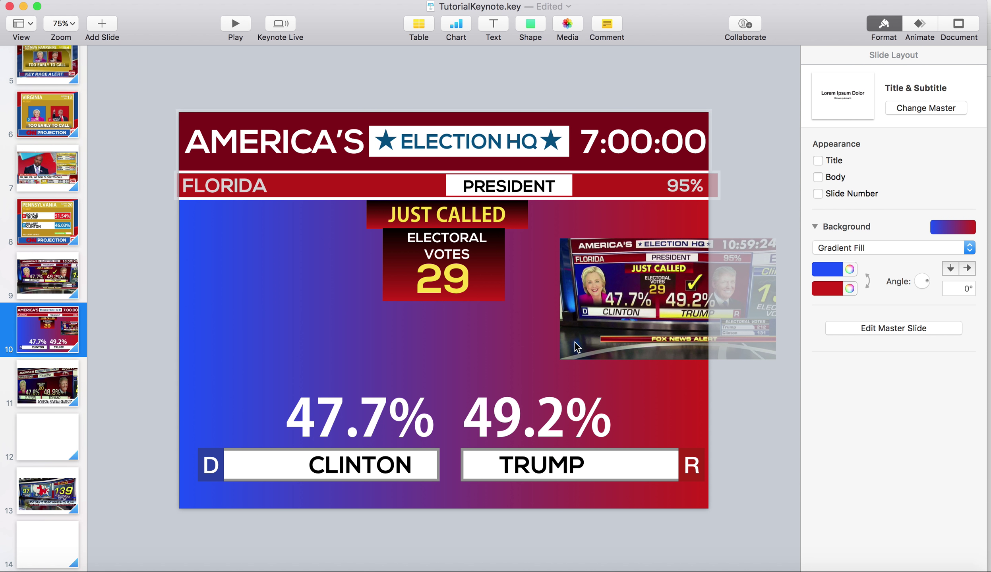
# Try the Sharp Unity font and another typeface on the 49.2% text, undoing each change.
pyautogui.doubleClick(524, 405)
pyautogui.click(933, 192)
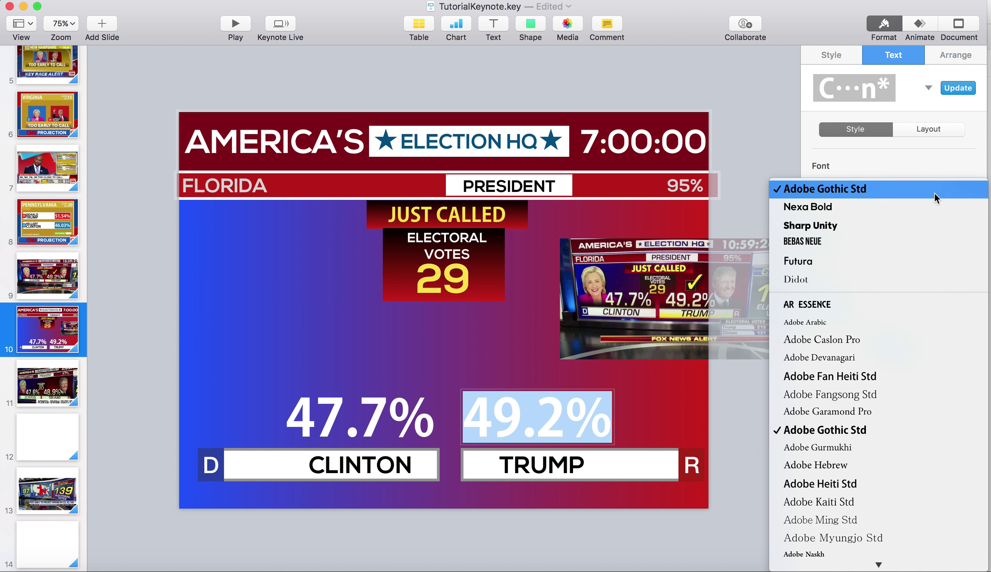
pyautogui.click(895, 231)
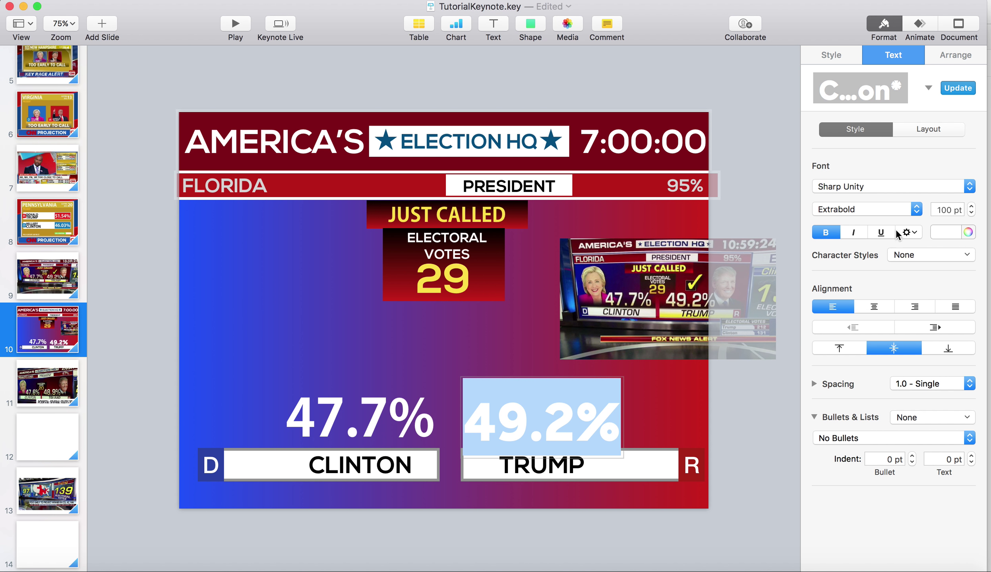
pyautogui.press('super+z')
pyautogui.click(911, 192)
pyautogui.click(869, 224)
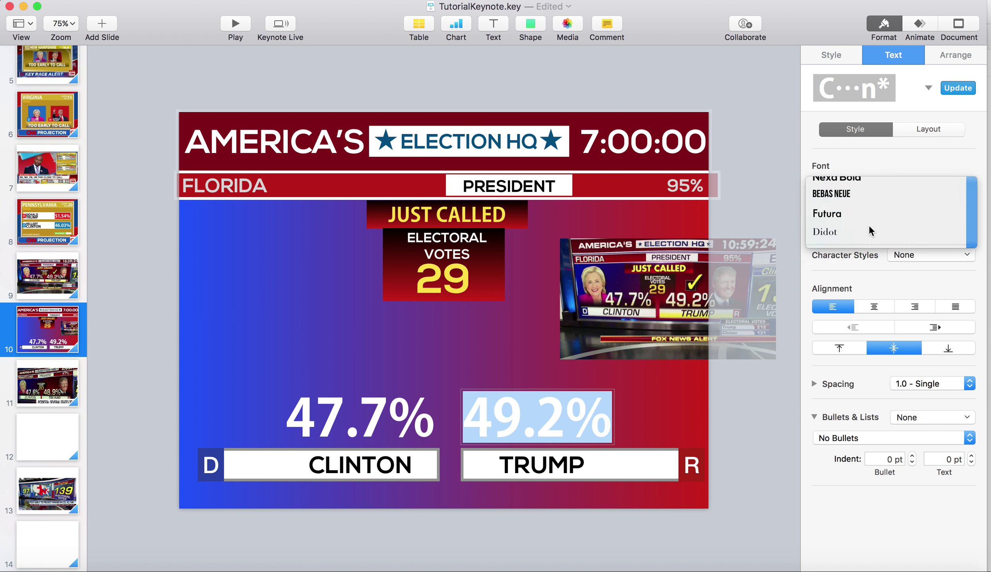
pyautogui.press('super+z')
# Move the reference photo directly beside the ELECTORAL VOTES box.
pyautogui.click(483, 357)
pyautogui.moveTo(591, 326); pyautogui.dragTo(531, 287)
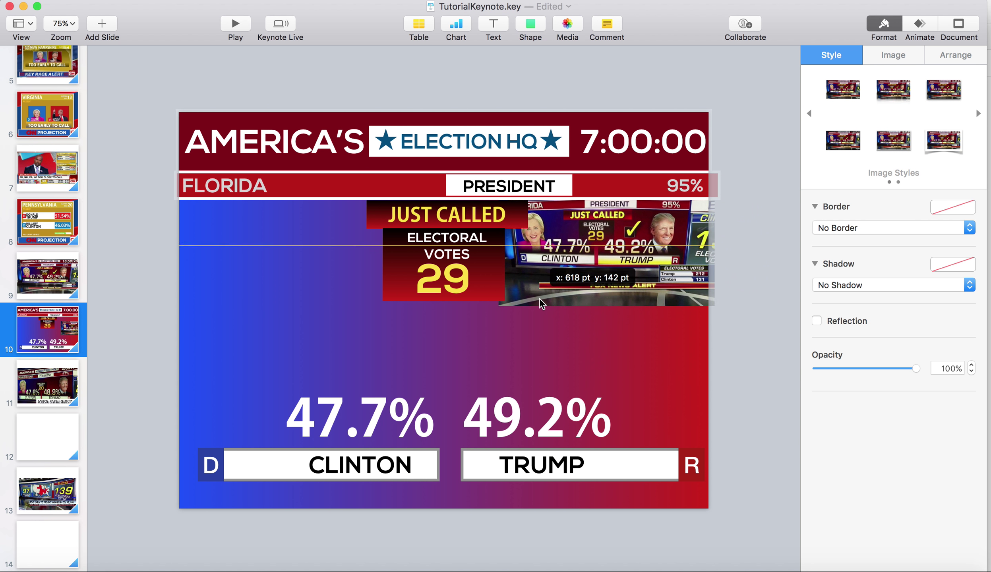
# Try the Futura and Nexa Bold fonts on the 47.7% text.
pyautogui.doubleClick(362, 437)
pyautogui.click(929, 184)
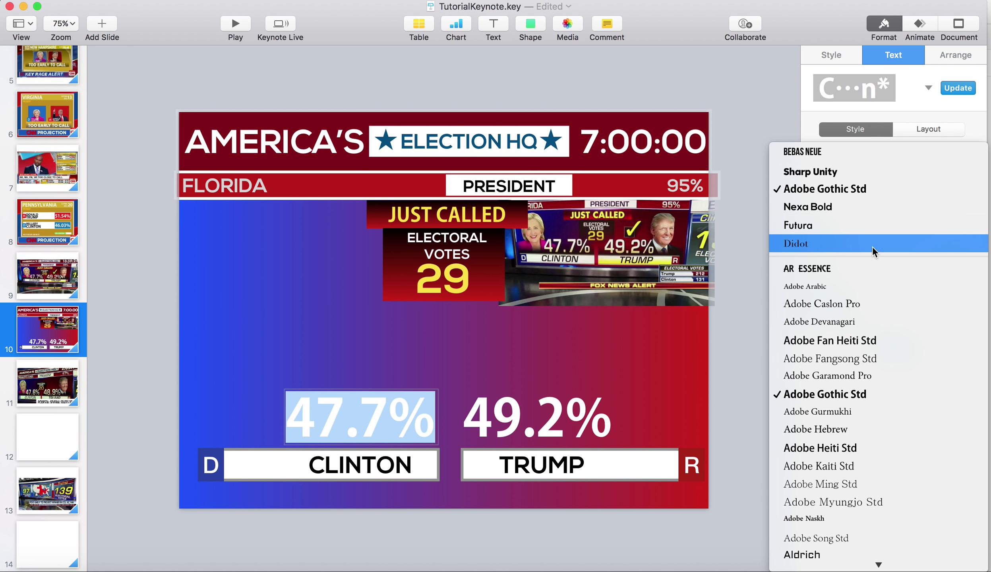
pyautogui.click(877, 224)
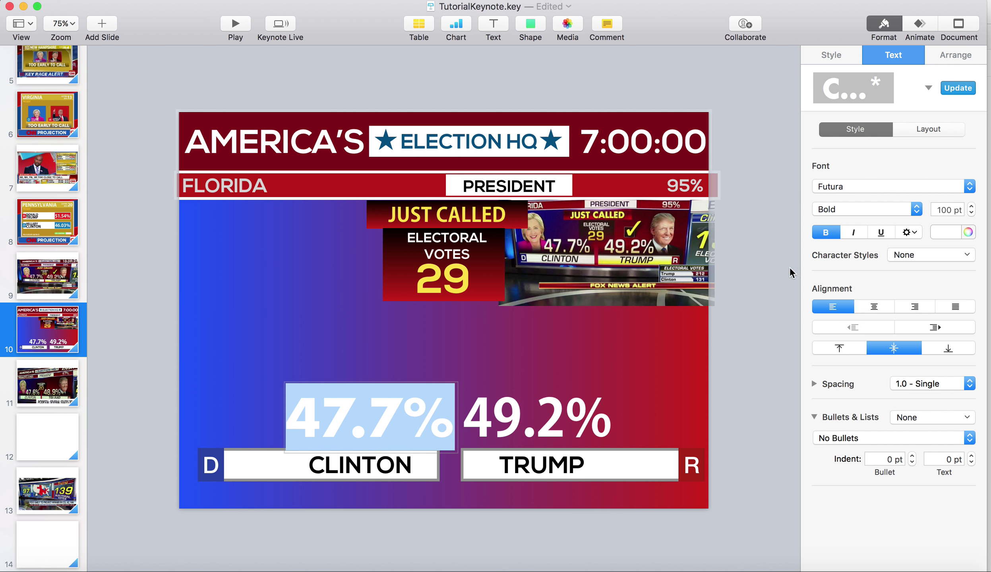
pyautogui.click(830, 193)
pyautogui.click(814, 262)
# Set the 47.7% text's font to Bebas Neue and align it with the CLINTON bar's right end.
pyautogui.click(840, 190)
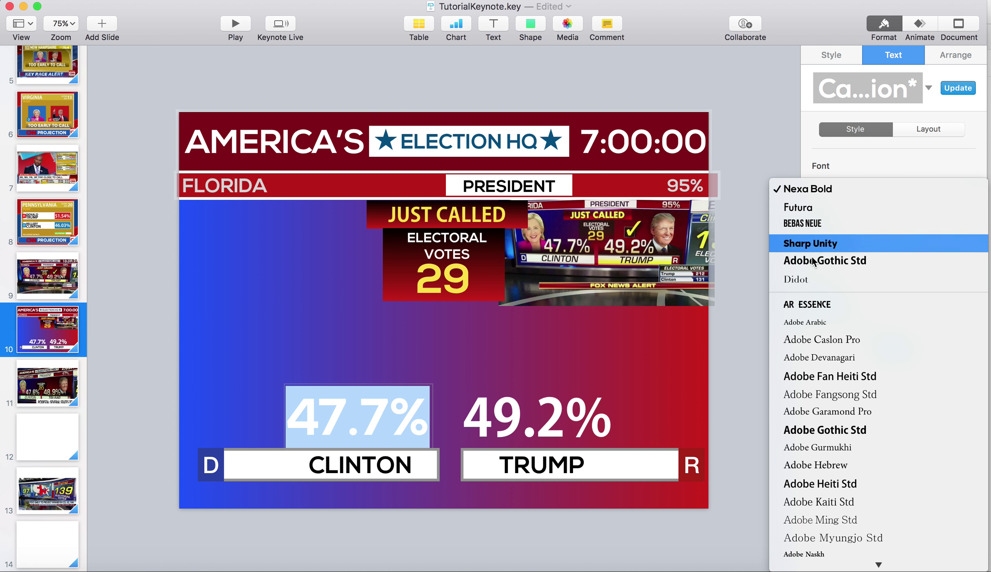
pyautogui.click(801, 223)
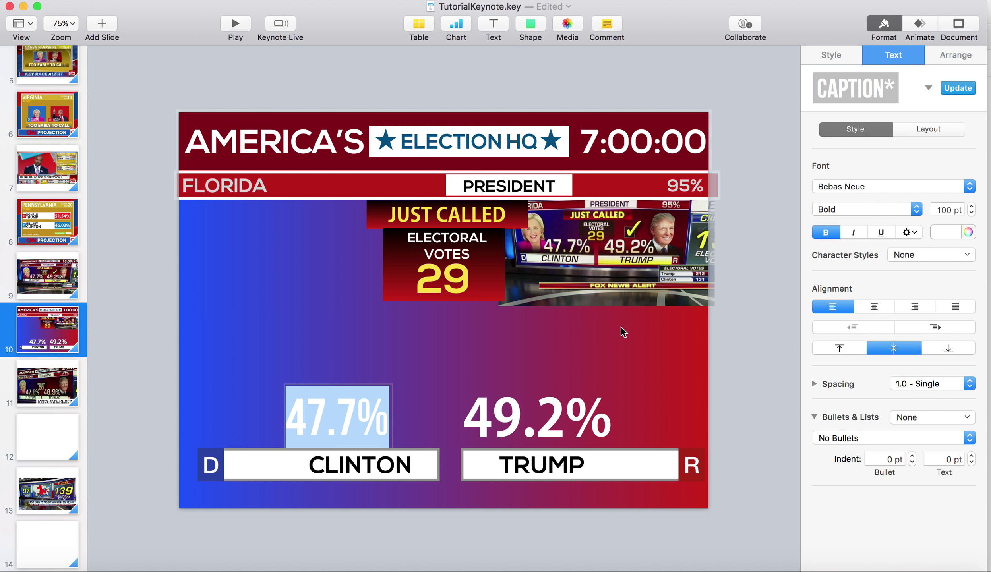
pyautogui.click(572, 338)
pyautogui.moveTo(394, 412); pyautogui.dragTo(442, 410)
# Try Futura on the 49.2% text, and settle on Bebas Neue as its font.
pyautogui.doubleClick(516, 413)
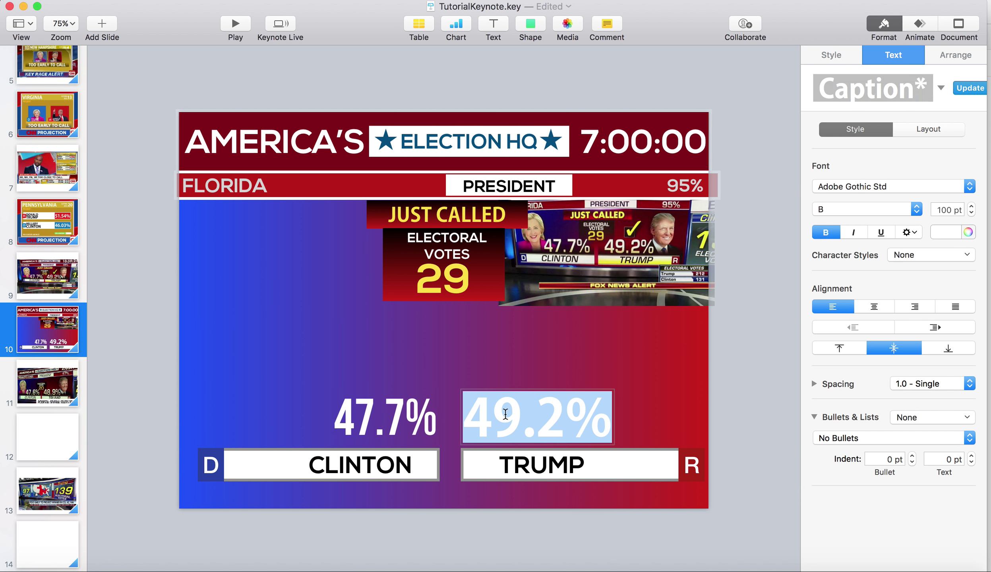
pyautogui.click(869, 190)
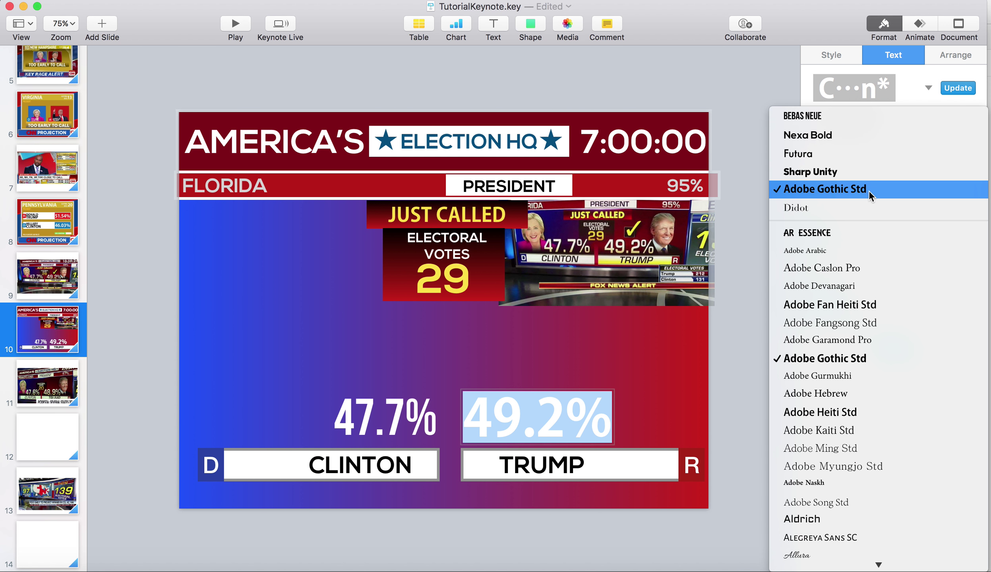
pyautogui.click(838, 154)
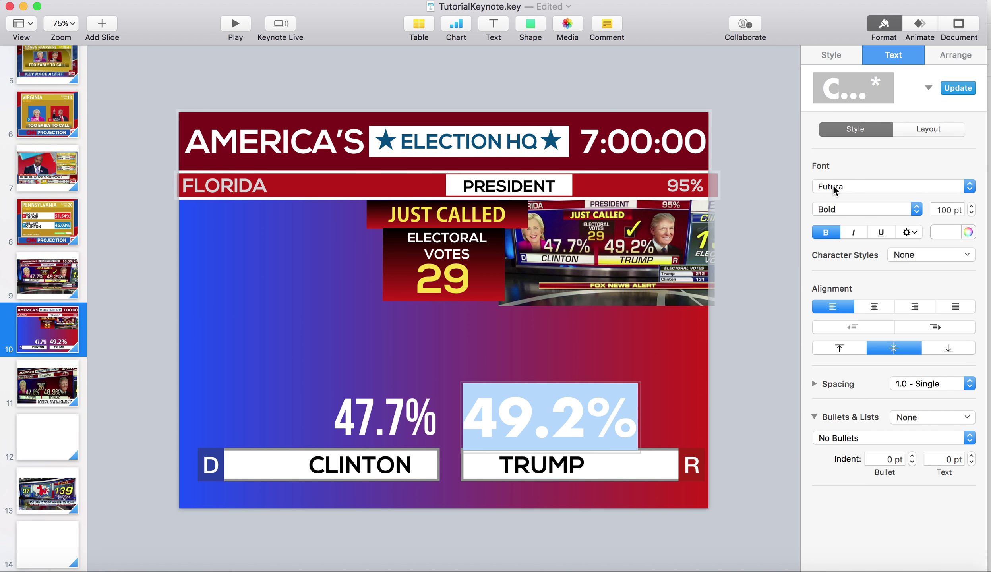
pyautogui.click(854, 187)
pyautogui.click(824, 209)
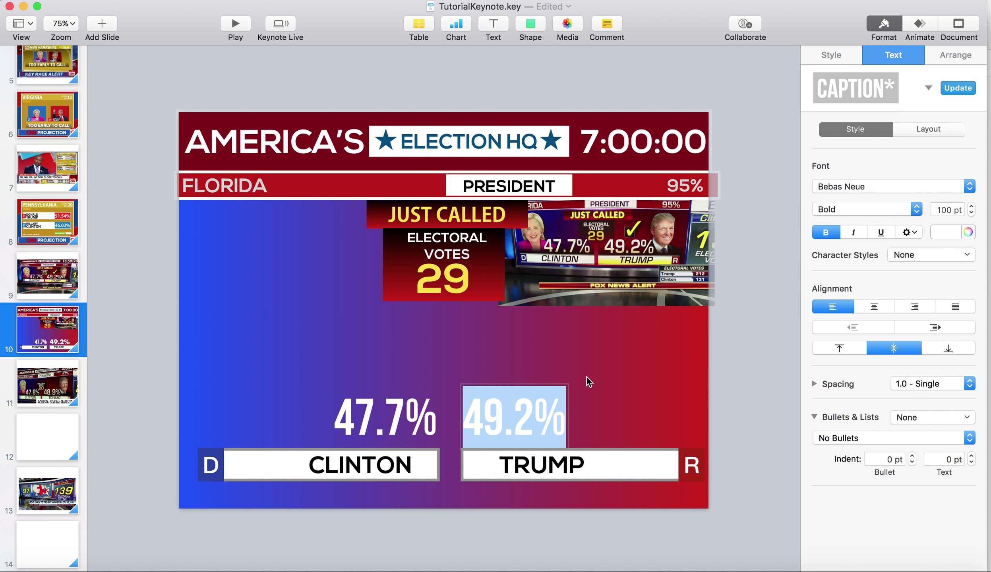
pyautogui.click(587, 377)
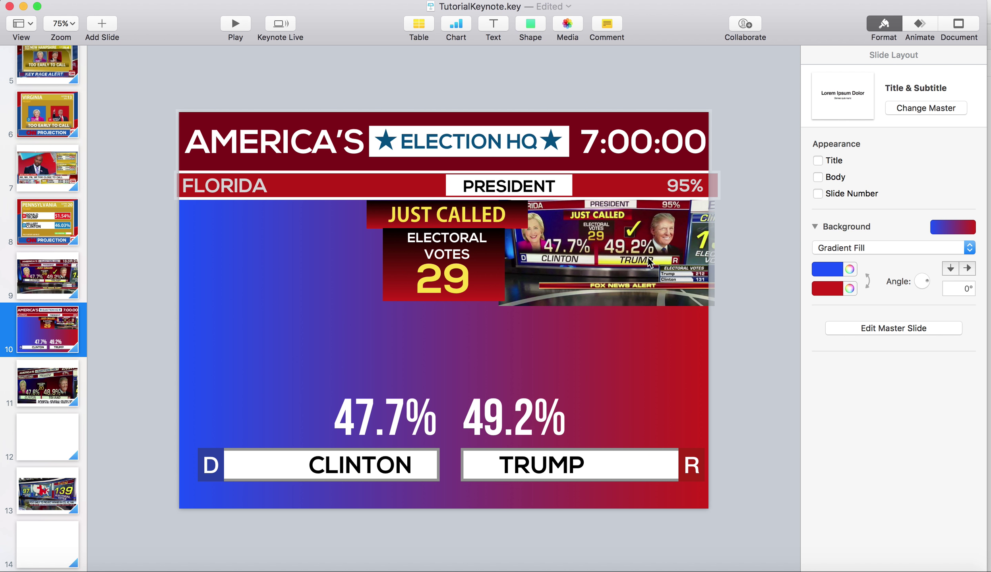
# Switch to Chrome and search Google Images for "hillary clinton png".
pyautogui.press('super+Tab')
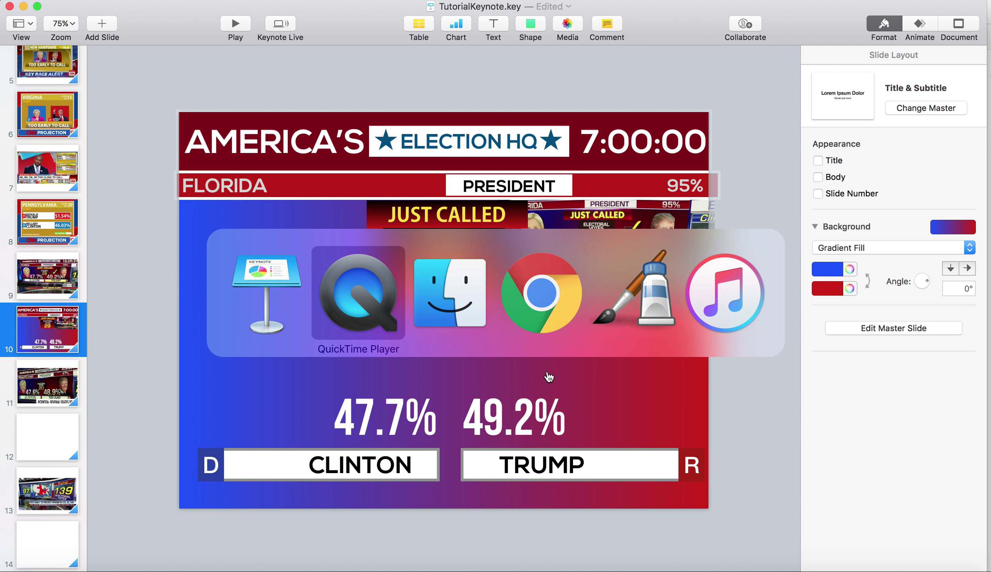
pyautogui.click(541, 324)
pyautogui.write('hillary clinton png')
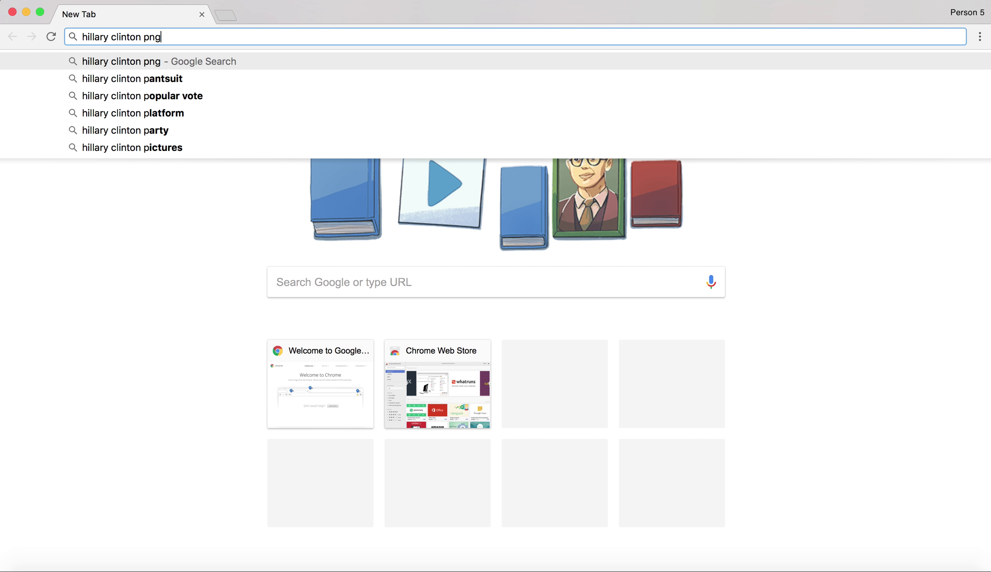
pyautogui.press('Return')
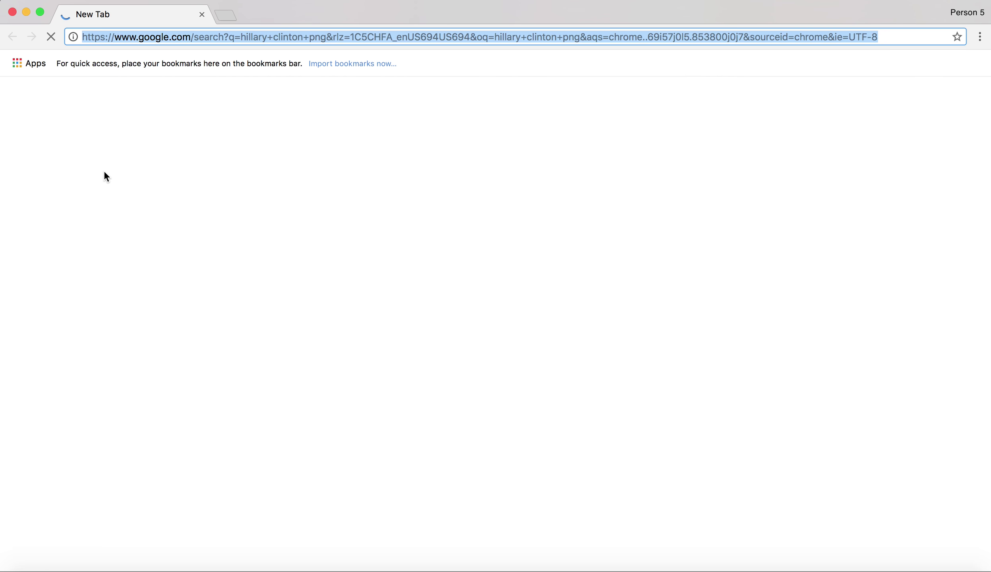
pyautogui.click(163, 120)
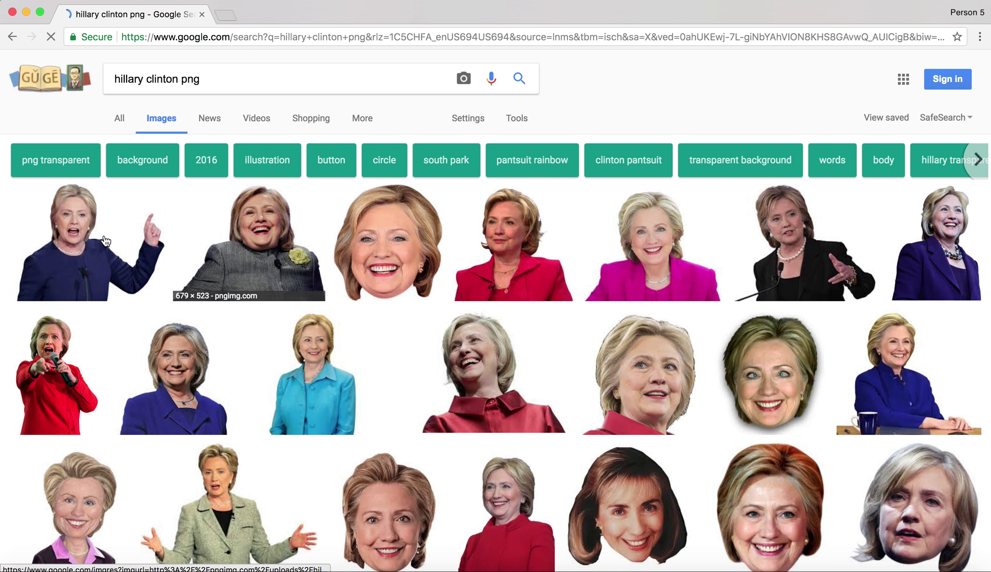
# Open the cut-out picture of Clinton in a magenta jacket from the image results and copy it.
pyautogui.click(88, 242)
pyautogui.click(657, 139)
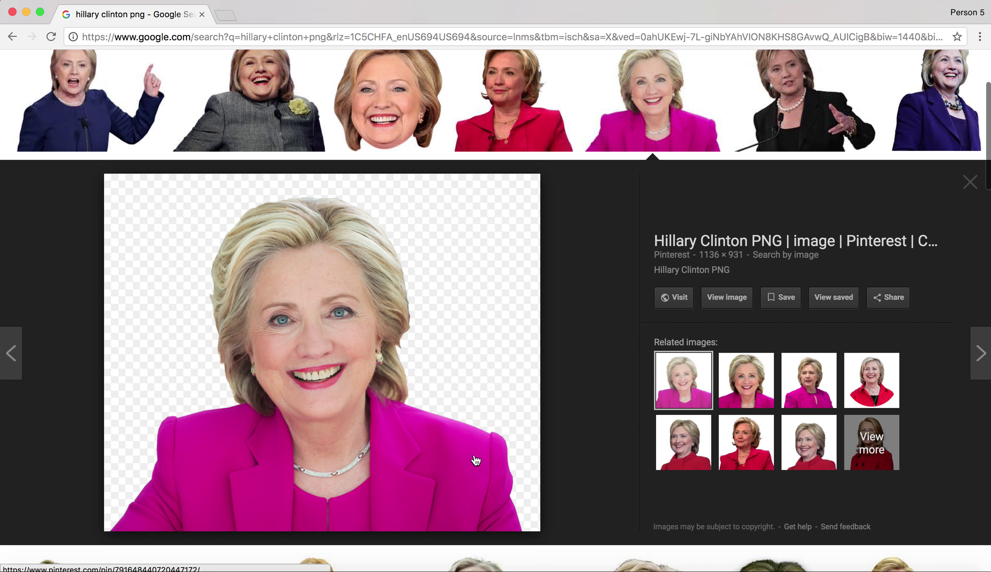
pyautogui.rightClick(474, 385)
pyautogui.click(491, 514)
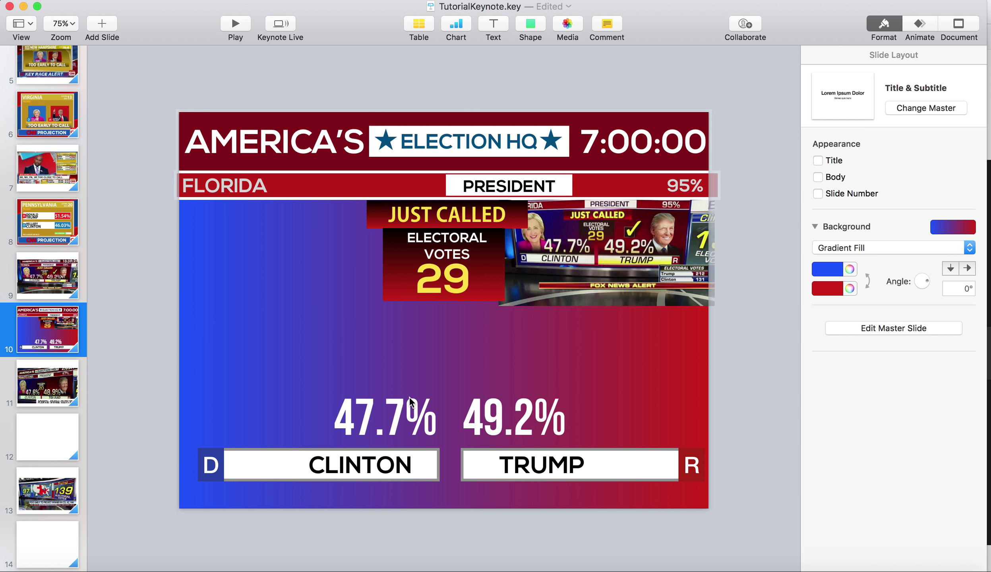
# Paste the Clinton picture onto the slide in Keynote, shrink it, and set it on top of the CLINTON bar.
pyautogui.press('super+v')
pyautogui.moveTo(522, 366); pyautogui.dragTo(509, 354)
pyautogui.moveTo(669, 102); pyautogui.dragTo(357, 334)
pyautogui.moveTo(270, 387); pyautogui.dragTo(279, 345)
pyautogui.click(366, 338)
# Bring the 47.7% and 49.2% texts in front of the Clinton portrait.
pyautogui.click(338, 401)
pyautogui.click(469, 393)
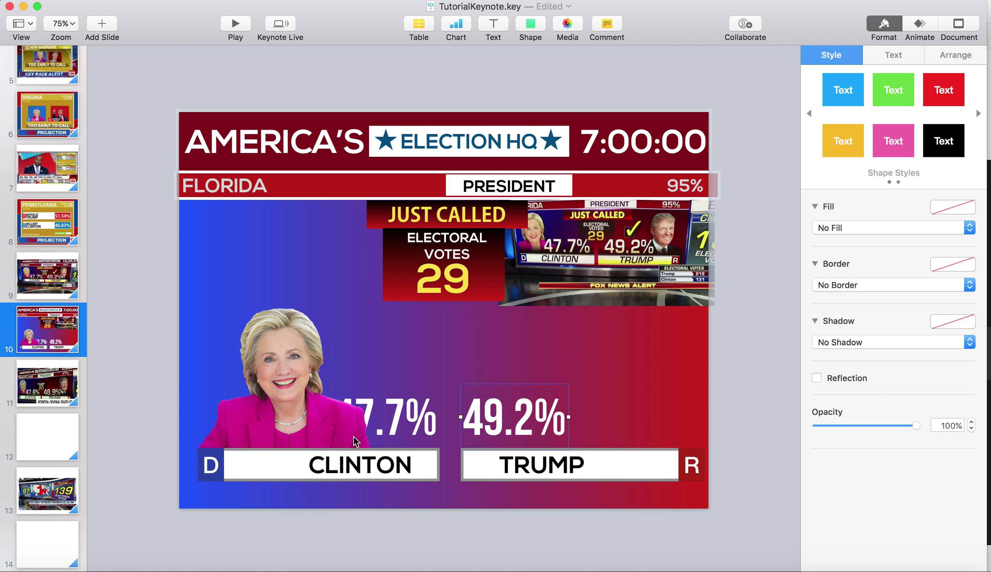
pyautogui.rightClick(406, 416)
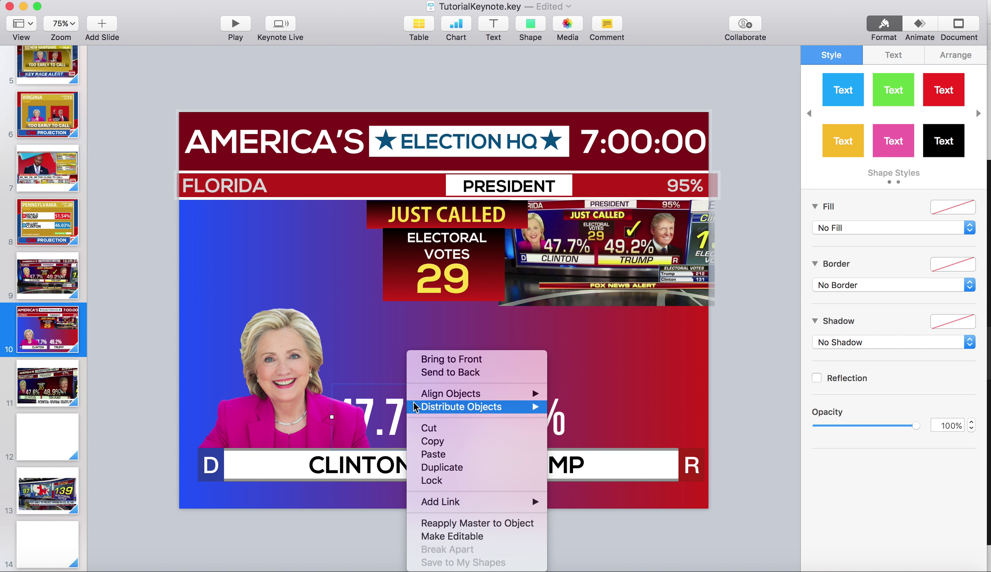
pyautogui.click(451, 359)
# Enlarge the Clinton portrait so it spans most of the CLINTON bar while still resting on it.
pyautogui.click(305, 433)
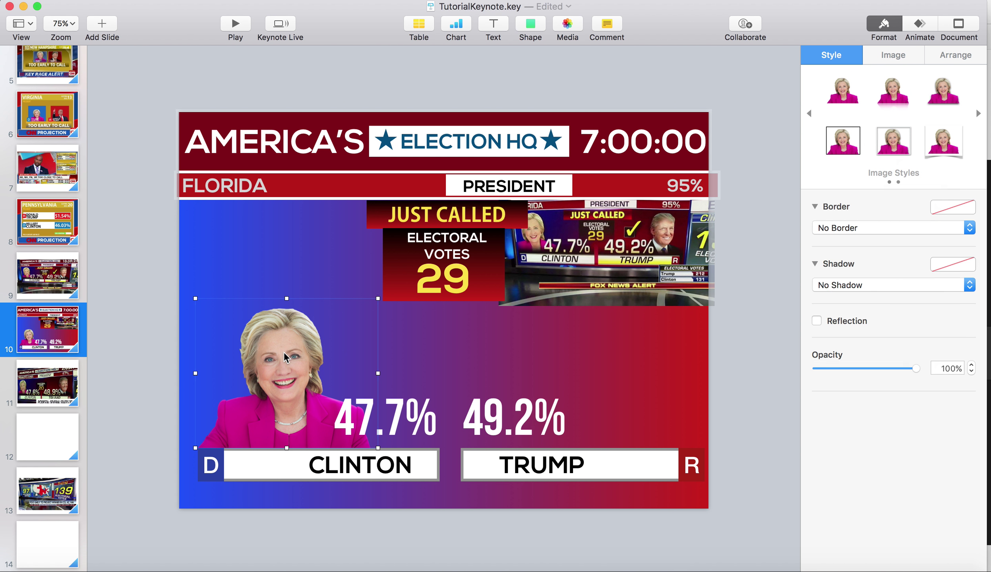
pyautogui.moveTo(287, 297); pyautogui.dragTo(305, 322)
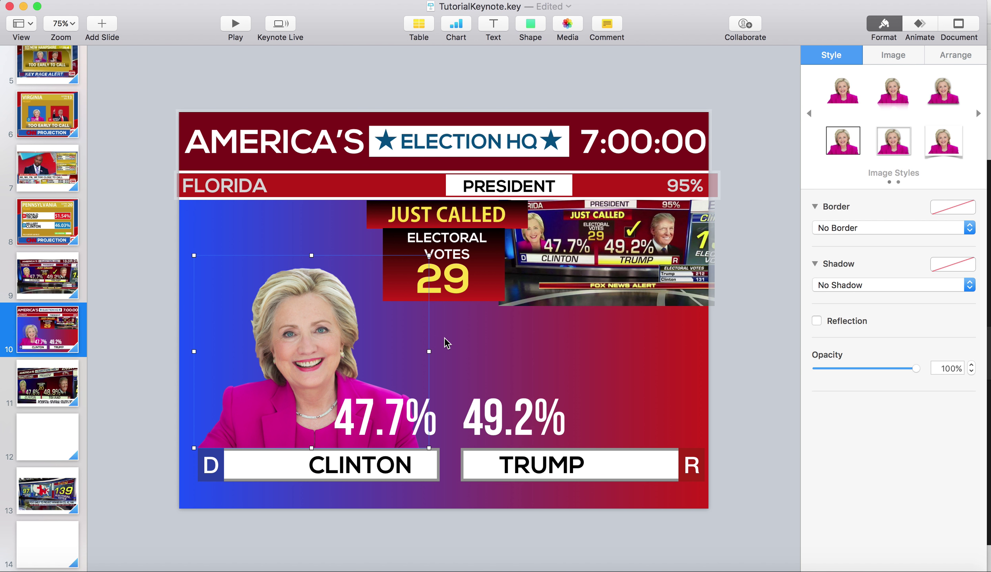
pyautogui.click(467, 340)
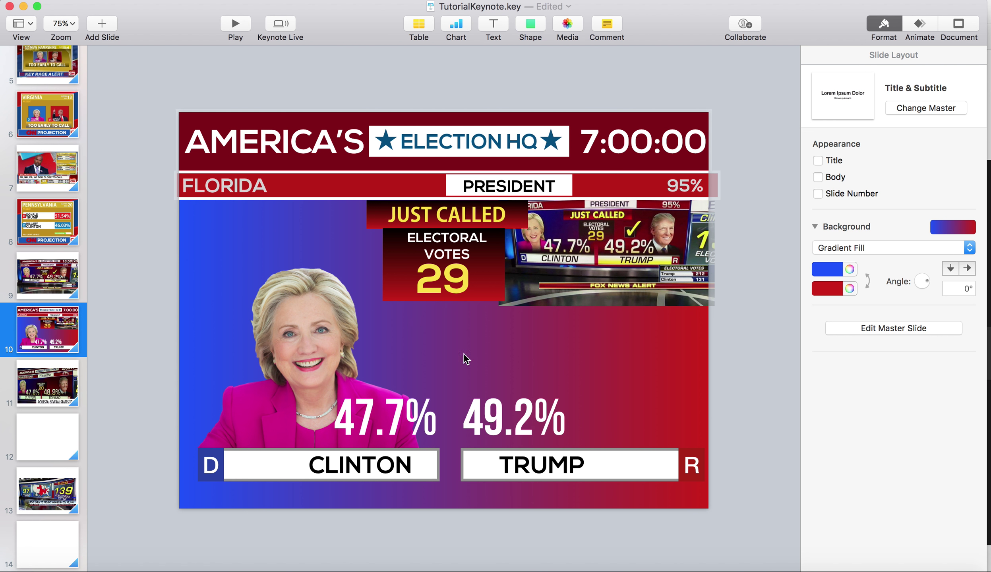
pyautogui.moveTo(376, 420); pyautogui.dragTo(373, 423)
# Darken the blue colour of the slide's background gradient.
pyautogui.click(228, 296)
pyautogui.click(830, 269)
pyautogui.click(847, 269)
pyautogui.click(850, 270)
pyautogui.moveTo(634, 372); pyautogui.dragTo(656, 367)
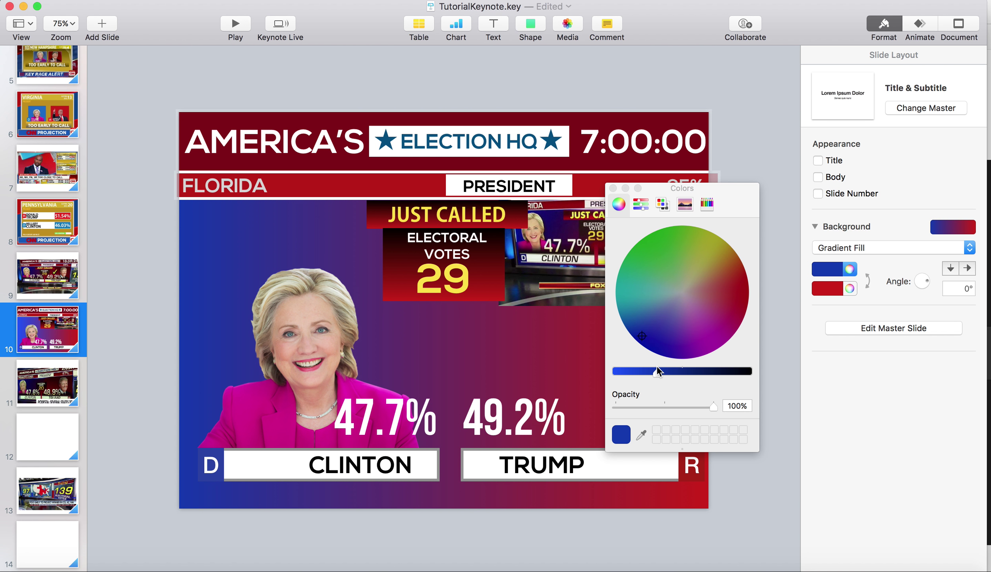
pyautogui.click(612, 188)
# Switch to Chrome and search Google Images for "donald trum ppng".
pyautogui.press('super+Tab')
pyautogui.scroll(5, 323, 71)
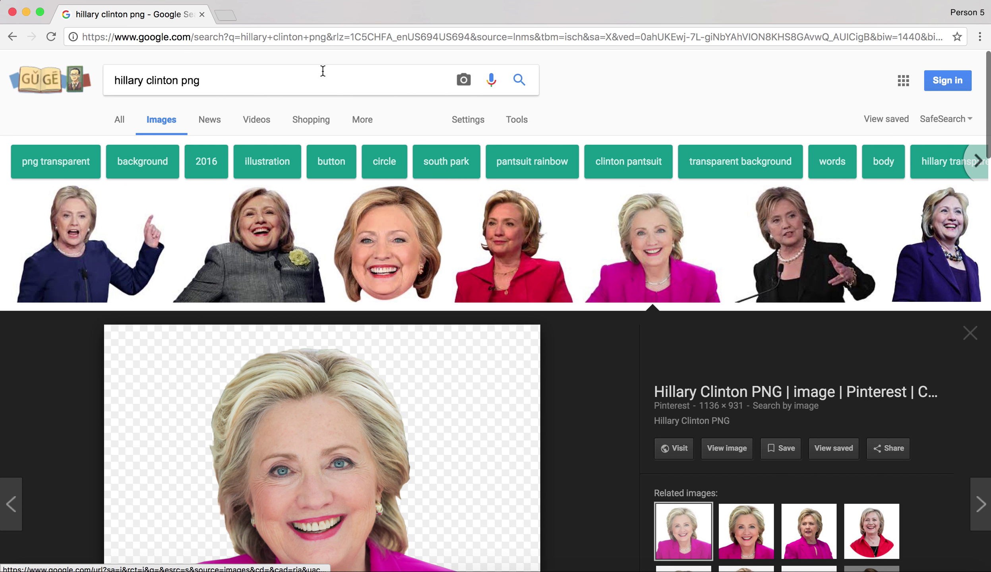
pyautogui.tripleClick(322, 71)
pyautogui.write('donald trum ppng')
pyautogui.press('Return')
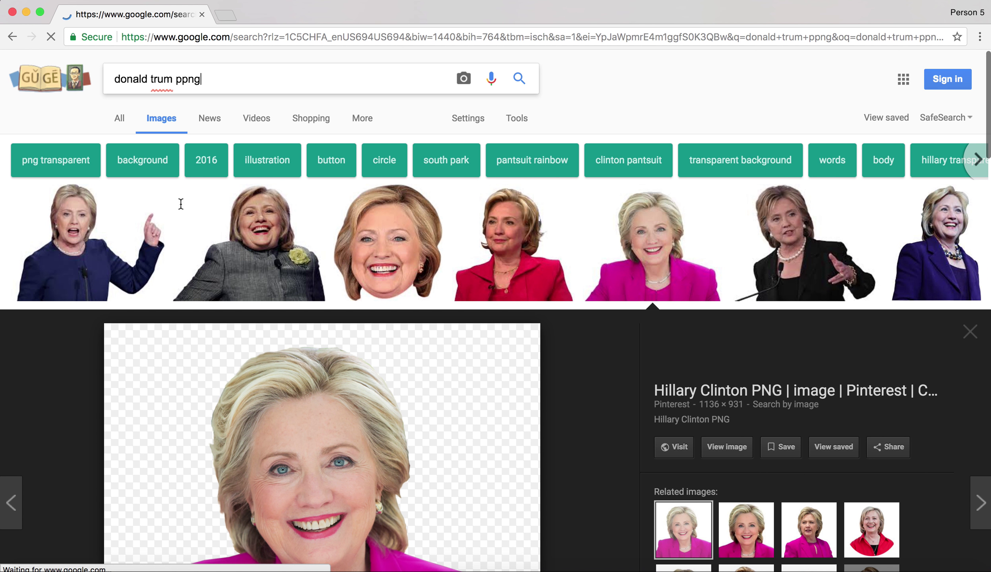
# Find the smiling Trump cut-out with a red tie from PlusPNG.com in the image results and copy it.
pyautogui.press('super+Tab')
pyautogui.press('super+Tab')
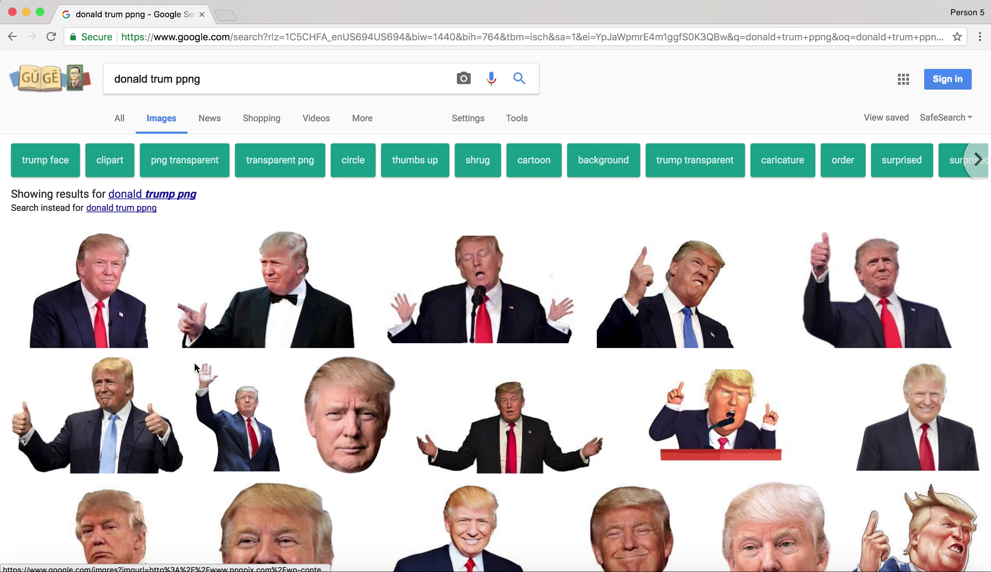
pyautogui.scroll(-3, 147, 393)
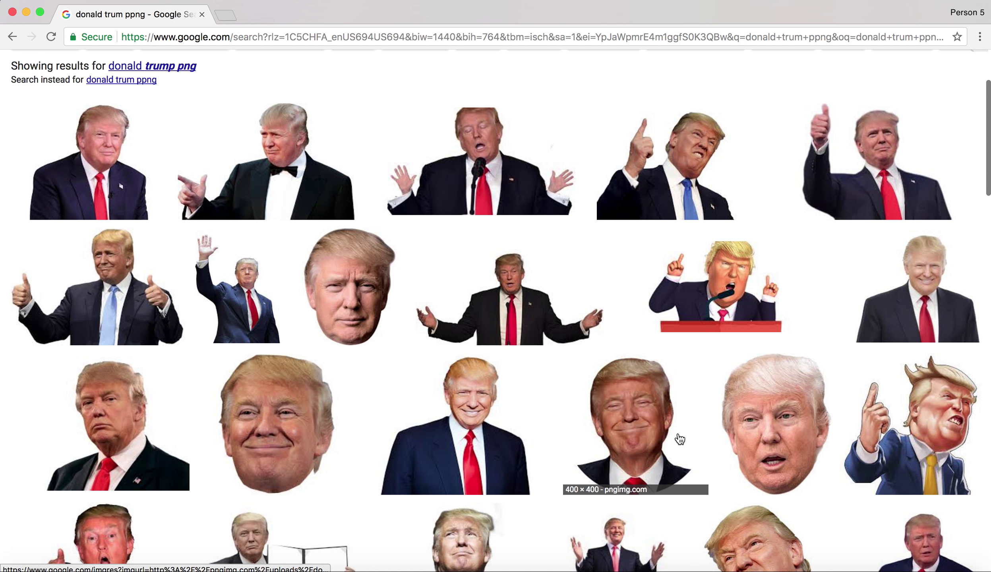
pyautogui.scroll(-4, 679, 440)
pyautogui.click(917, 155)
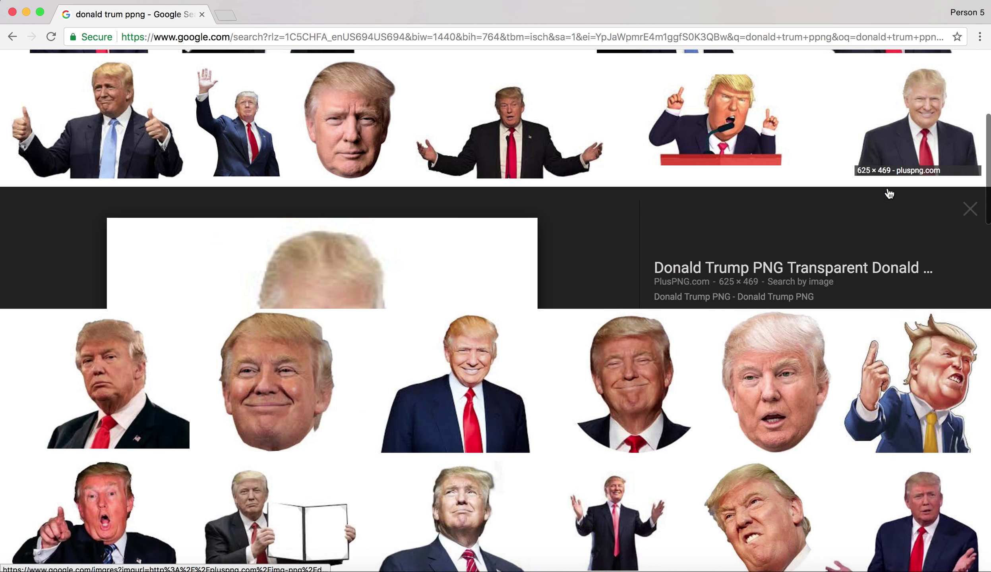
pyautogui.rightClick(414, 336)
pyautogui.click(517, 464)
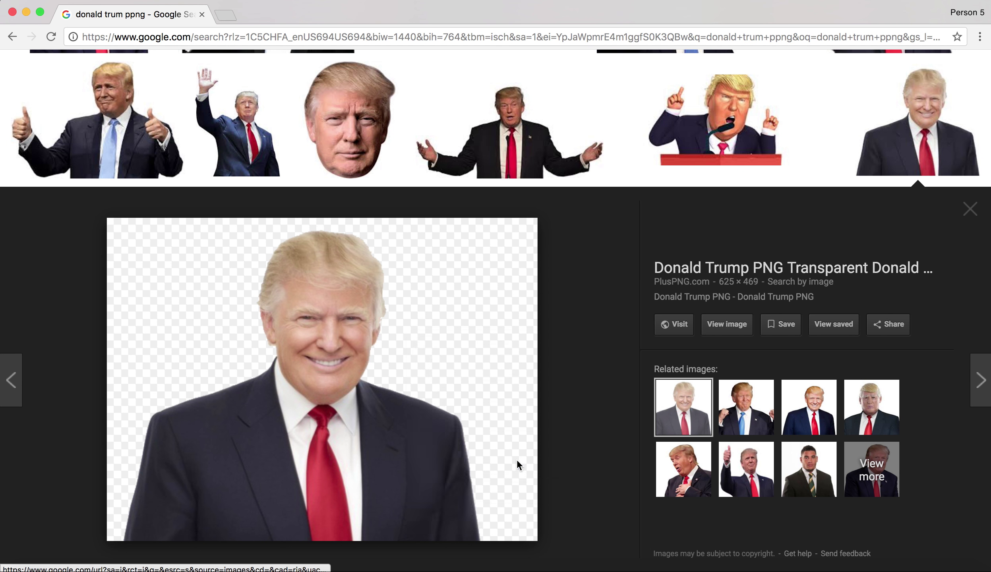
# Paste the Trump picture onto the Keynote slide, shrink it, place it on the TRUMP bar, and send it to the back.
pyautogui.press('super+Tab')
pyautogui.press('super+v')
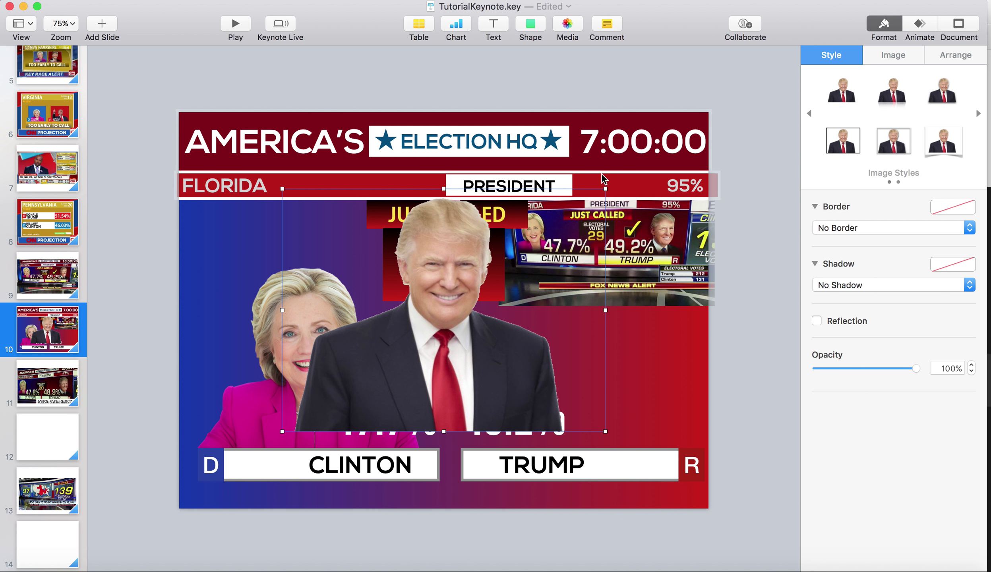
pyautogui.moveTo(605, 189); pyautogui.dragTo(516, 255)
pyautogui.click(457, 351)
pyautogui.click(453, 355)
pyautogui.moveTo(426, 382); pyautogui.dragTo(615, 398)
pyautogui.rightClick(616, 397)
pyautogui.click(652, 364)
# Move the reference photo toward the middle of the slide and enlarge it.
pyautogui.moveTo(631, 267); pyautogui.dragTo(552, 381)
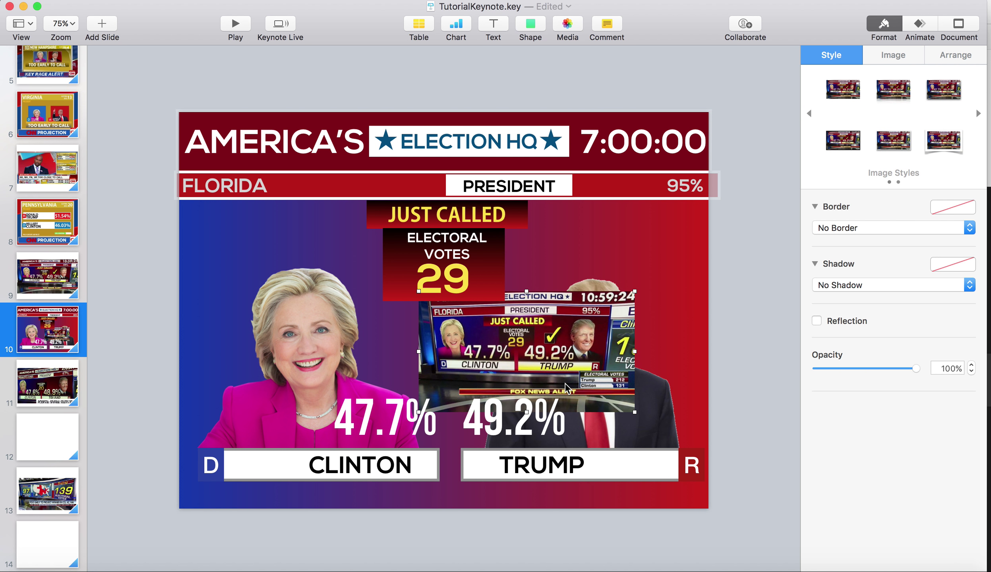
pyautogui.press('Delete')
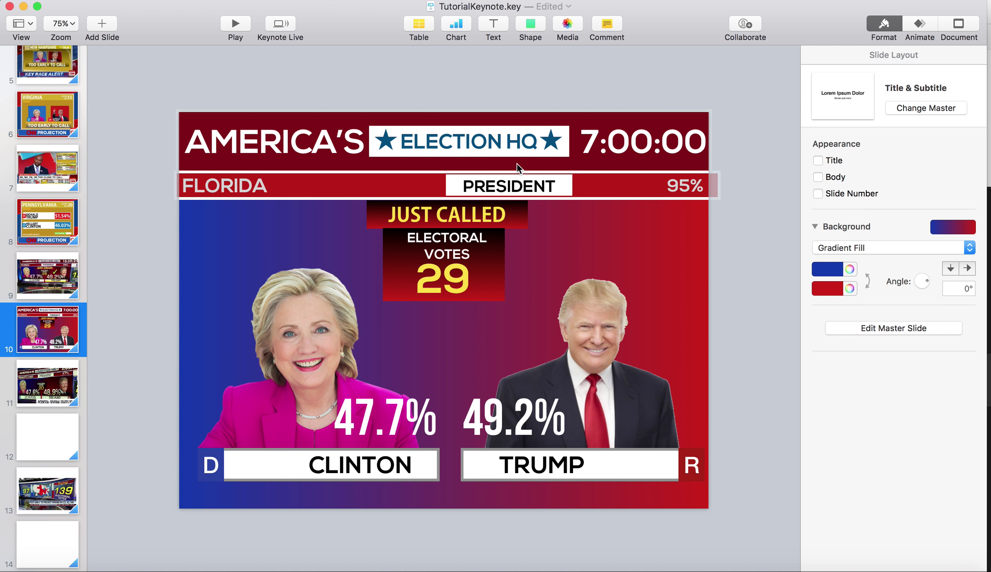
pyautogui.press('super+z')
pyautogui.moveTo(594, 348); pyautogui.dragTo(396, 291)
pyautogui.moveTo(445, 231); pyautogui.dragTo(712, 48)
pyautogui.moveTo(667, 223); pyautogui.dragTo(571, 348)
# Mask the reference photo down to its yellow checkmark and place the crop between the two portraits.
pyautogui.rightClick(558, 342)
pyautogui.click(598, 537)
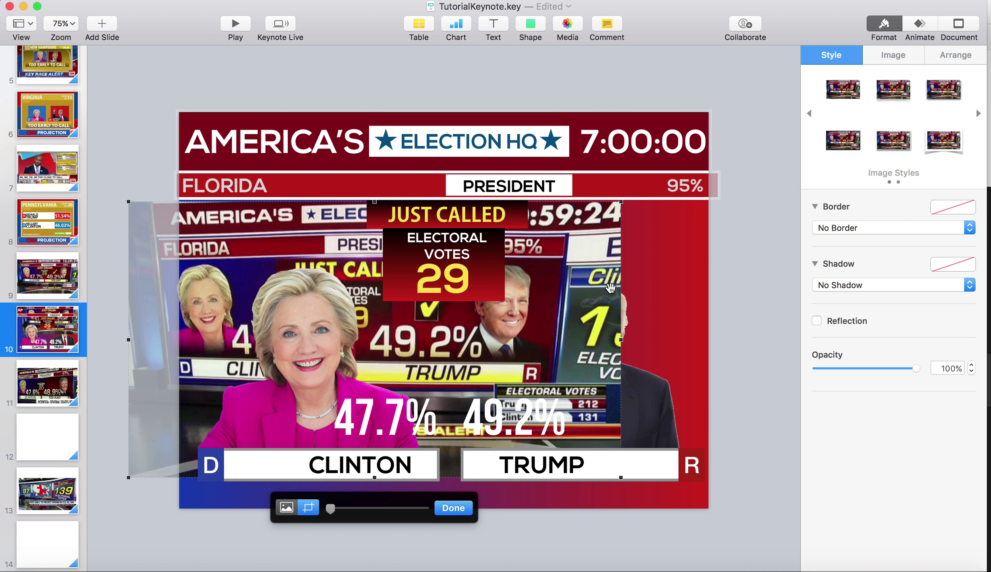
pyautogui.moveTo(620, 200); pyautogui.dragTo(190, 426)
pyautogui.click(285, 508)
pyautogui.moveTo(334, 508); pyautogui.dragTo(423, 508)
pyautogui.moveTo(73, 491); pyautogui.dragTo(4, 552)
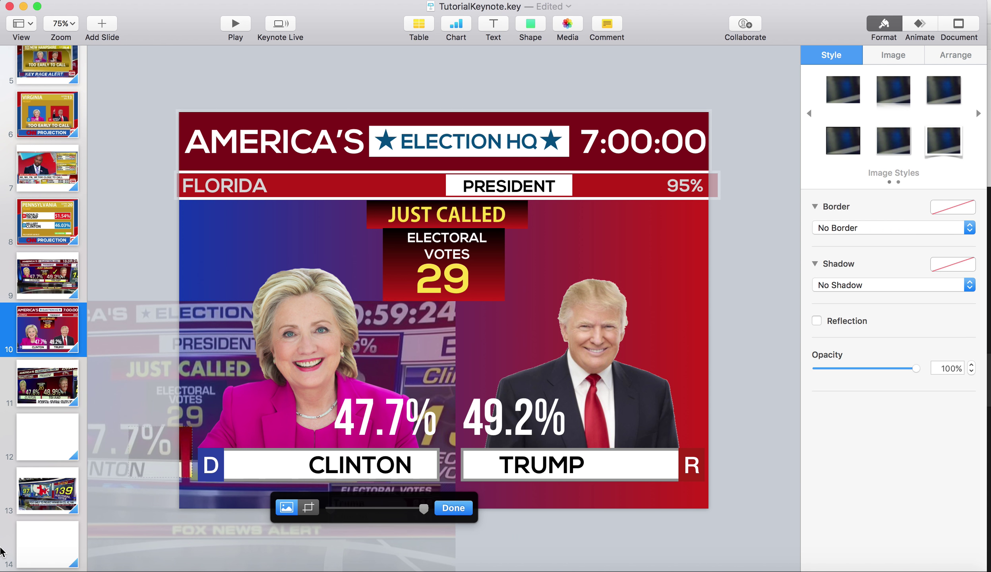
pyautogui.moveTo(178, 388); pyautogui.dragTo(105, 418)
pyautogui.click(452, 507)
pyautogui.moveTo(162, 460); pyautogui.dragTo(454, 361)
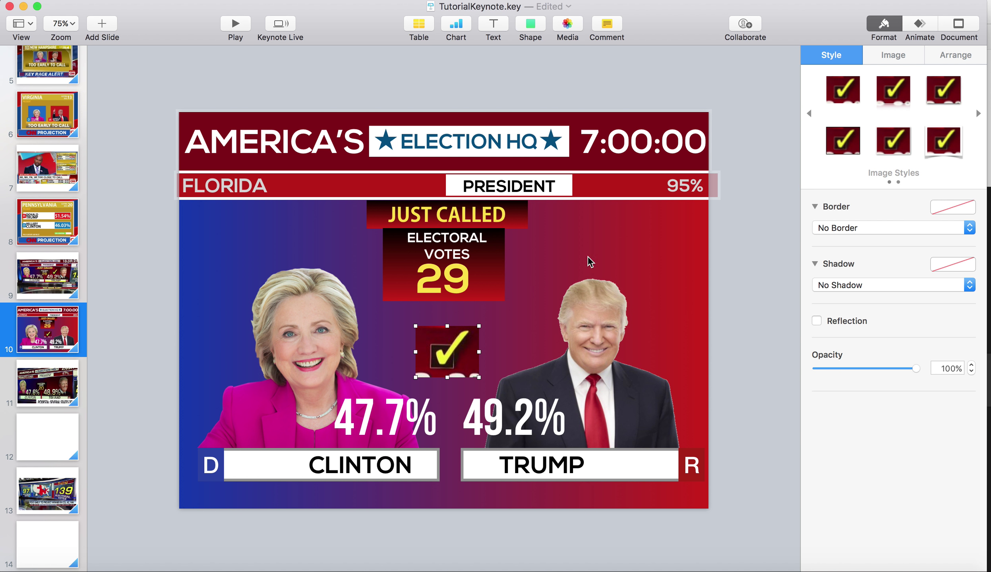
# Insert a square shape, shrink it, and place it between the checkmark crop and the Trump portrait.
pyautogui.click(523, 22)
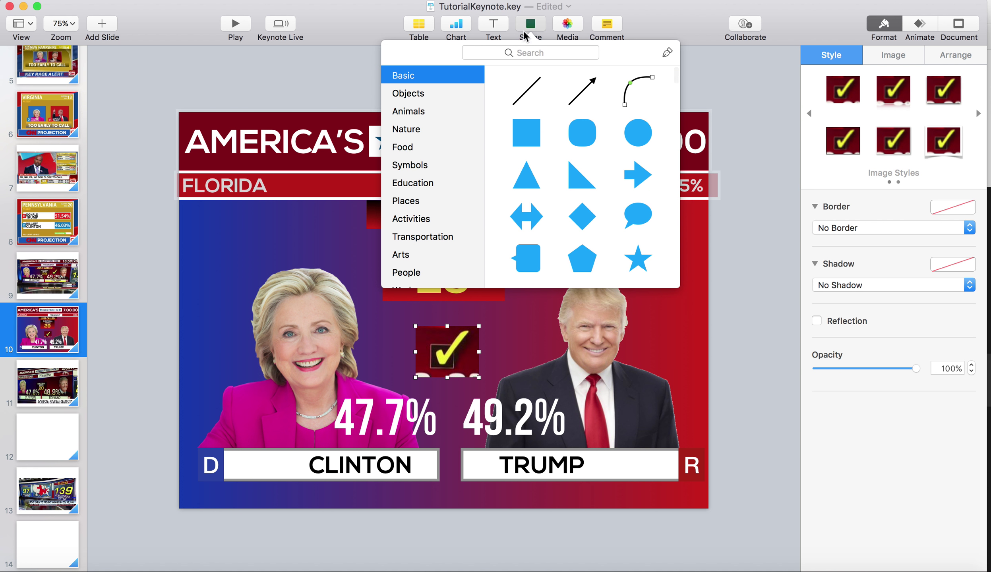
pyautogui.click(533, 131)
pyautogui.moveTo(467, 281); pyautogui.dragTo(454, 302)
pyautogui.press('super+z')
pyautogui.click(955, 54)
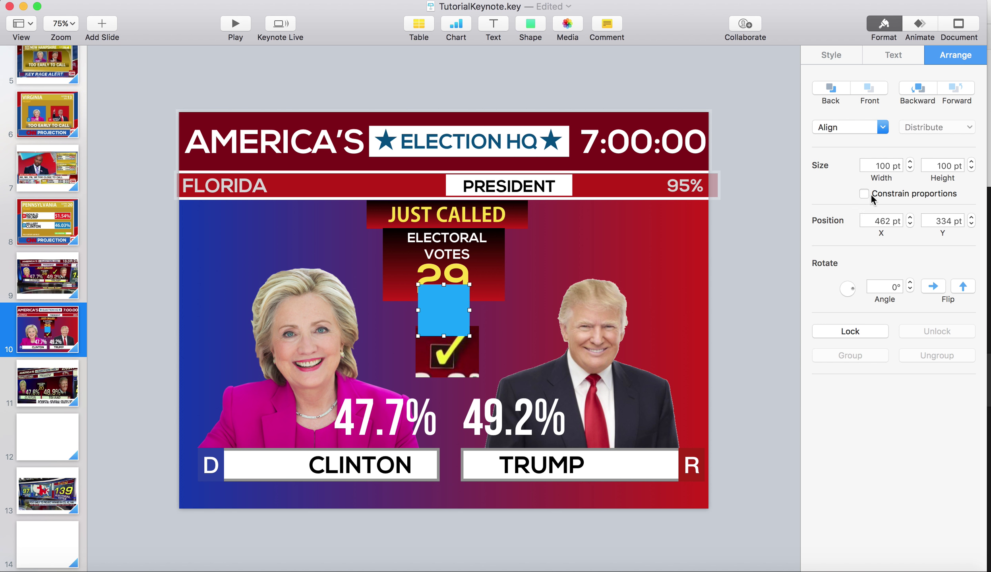
pyautogui.moveTo(471, 283); pyautogui.dragTo(532, 336)
# Give the square a white 1 pt line border and a black fill.
pyautogui.click(857, 62)
pyautogui.click(870, 303)
pyautogui.click(866, 314)
pyautogui.click(888, 329)
pyautogui.click(824, 413)
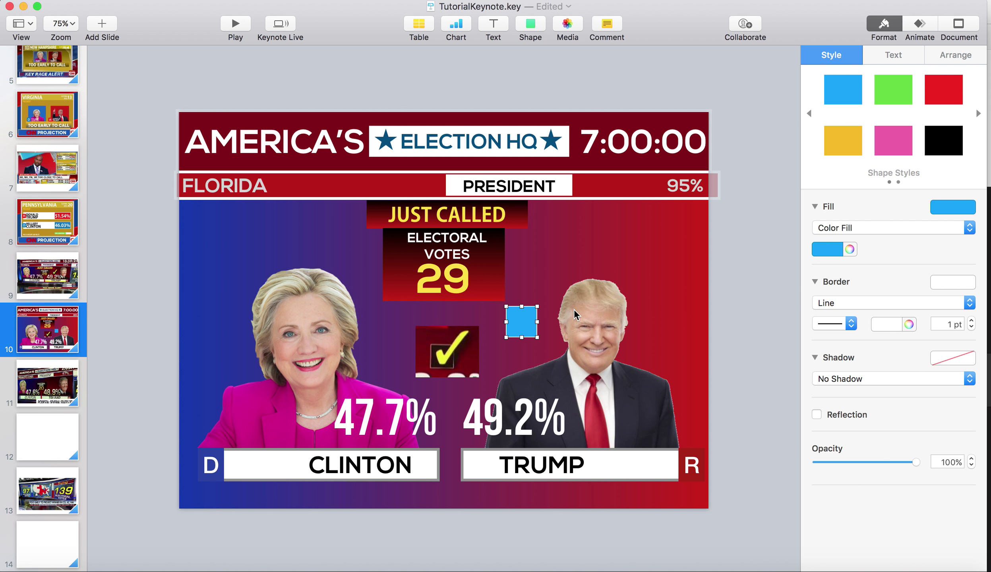
pyautogui.click(826, 250)
pyautogui.click(858, 331)
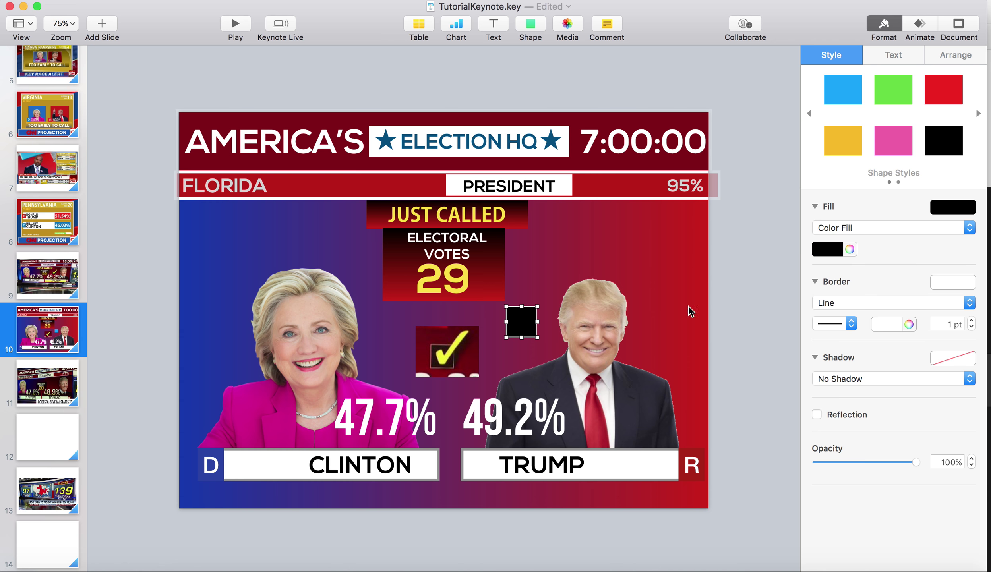
# Switch to Chrome and search Google Images for "yellow checkmark png".
pyautogui.click(688, 306)
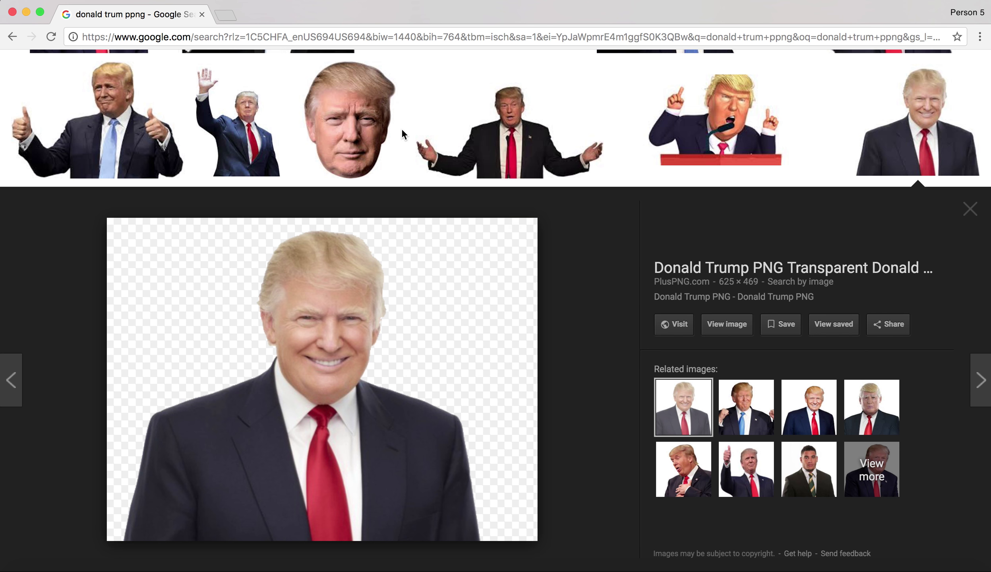
pyautogui.scroll(10, 402, 135)
pyautogui.tripleClick(313, 88)
pyautogui.write('yellow checkmark ')
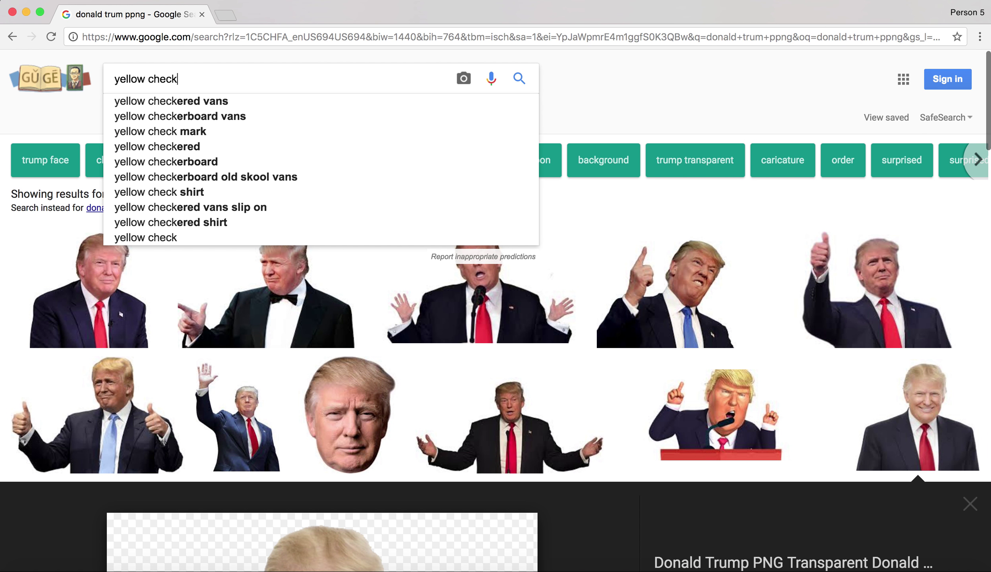
pyautogui.write('png')
pyautogui.press('Return')
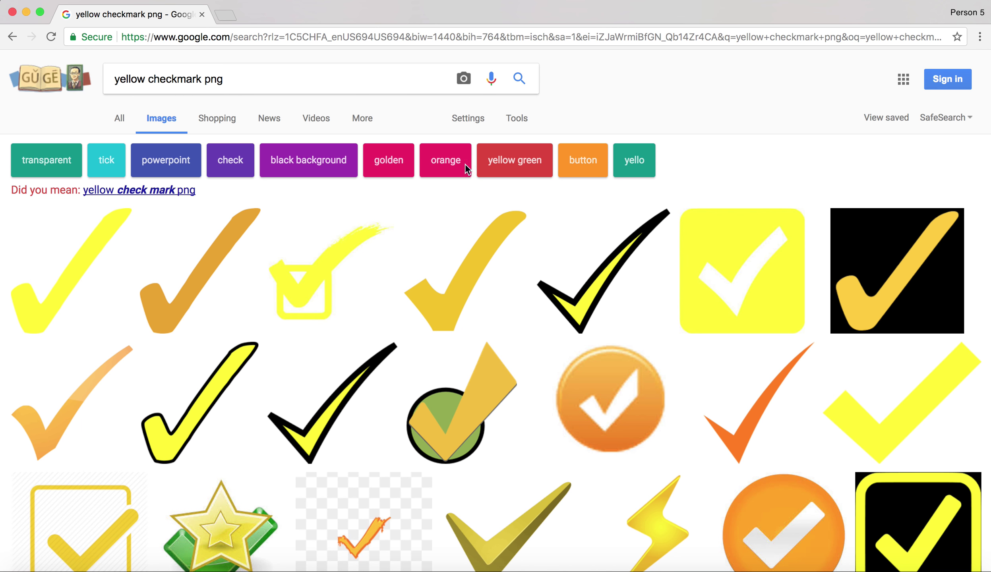
# Open the transparent yellow checkmark clip art, the first image result, and copy it.
pyautogui.click(73, 307)
pyautogui.rightClick(376, 381)
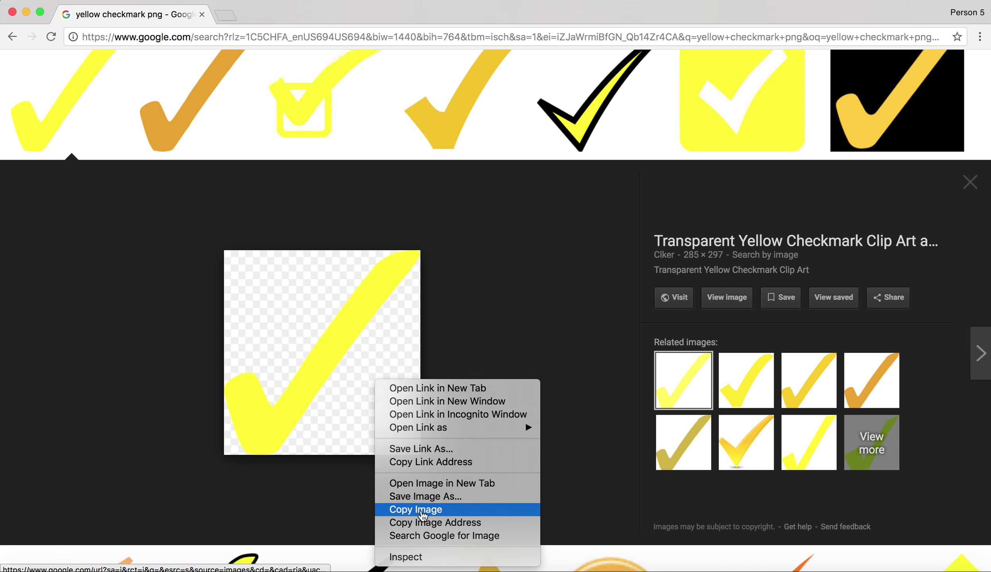
pyautogui.click(422, 509)
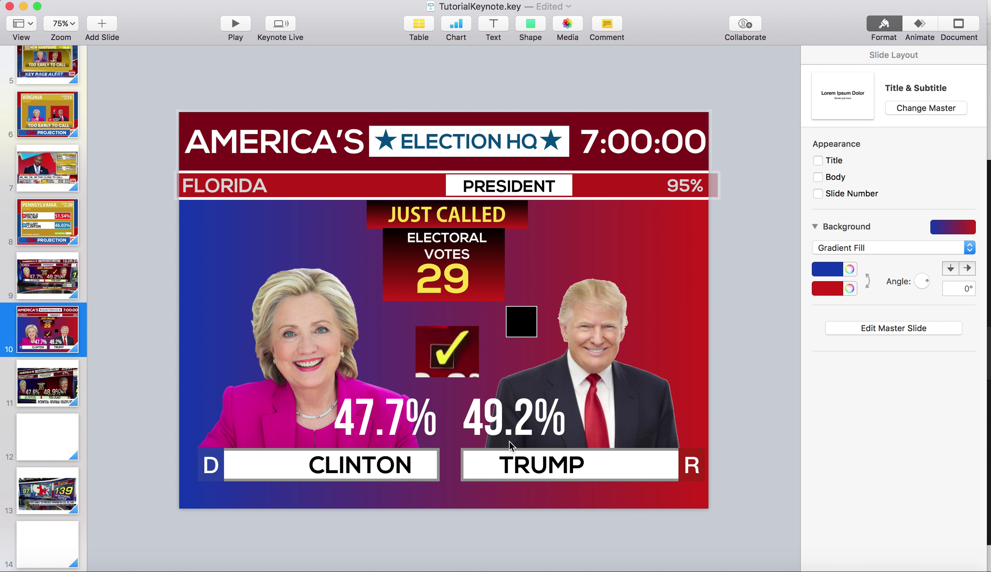
# Paste the yellow checkmark onto the Keynote slide, shrink it, and fit it over the black square so it overhangs the corner.
pyautogui.press('super+v')
pyautogui.moveTo(517, 234); pyautogui.dragTo(392, 344)
pyautogui.moveTo(376, 390); pyautogui.dragTo(519, 331)
pyautogui.moveTo(518, 332); pyautogui.dragTo(521, 334)
pyautogui.press('Down')
pyautogui.press('Down')
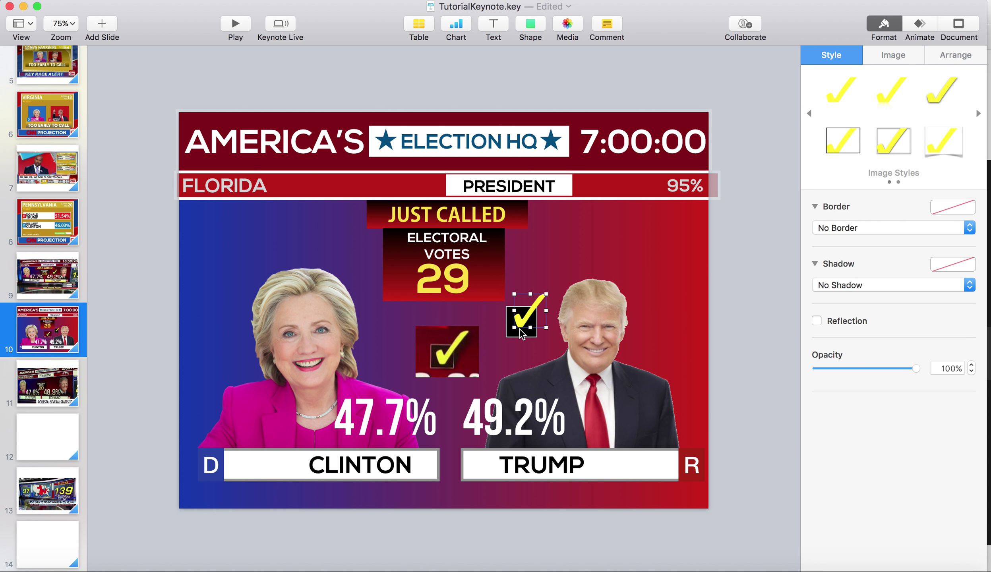
pyautogui.moveTo(548, 292); pyautogui.dragTo(530, 322)
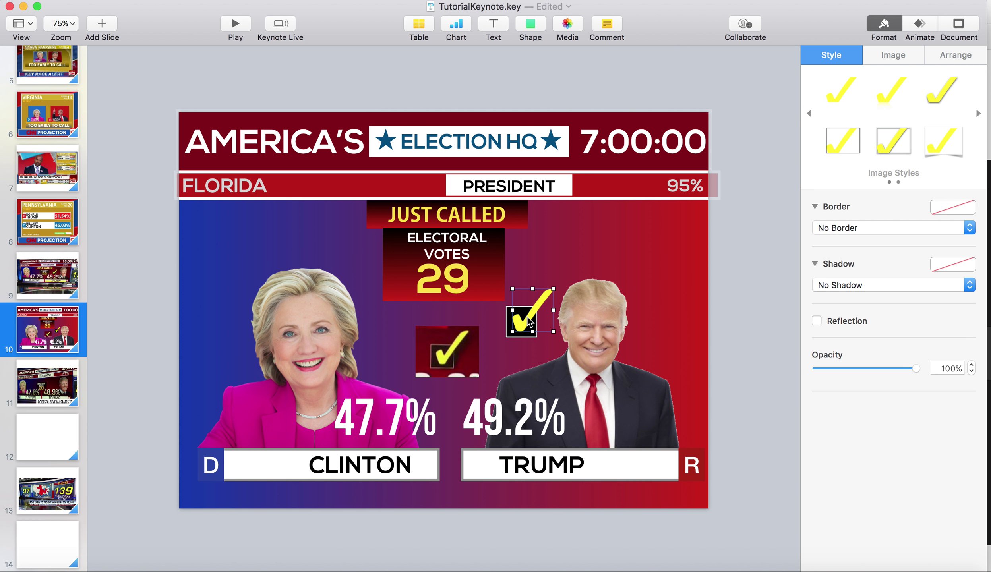
# Delete the cropped reference checkmark picture between the two candidate portraits.
pyautogui.click(567, 266)
pyautogui.click(453, 336)
pyautogui.press('Delete')
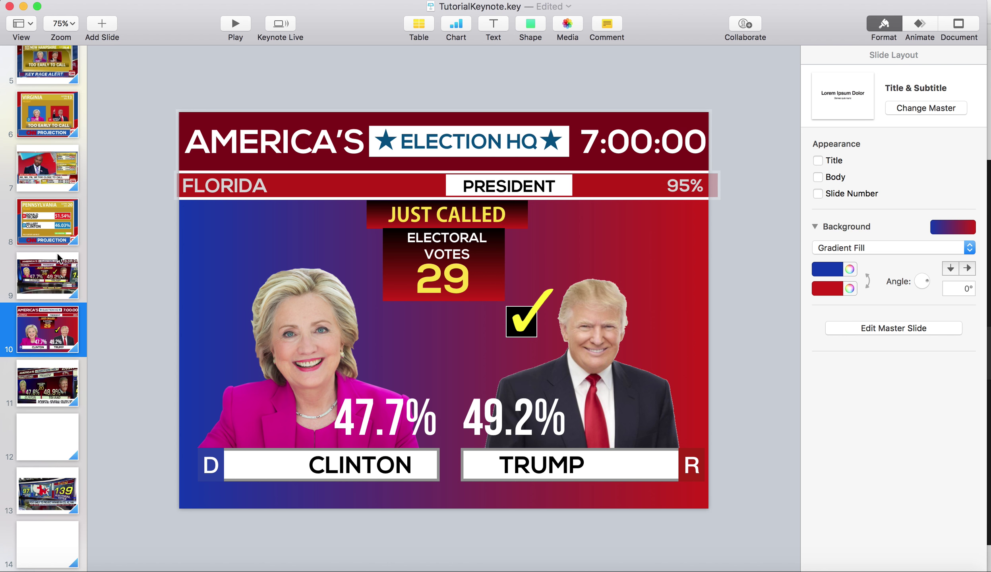
# Compare the Florida slide with the Florida and Pennsylvania reference photos on the neighbouring slides.
pyautogui.press('Up')
pyautogui.press('Down')
pyautogui.press('Up')
pyautogui.press('Down')
pyautogui.press('Up')
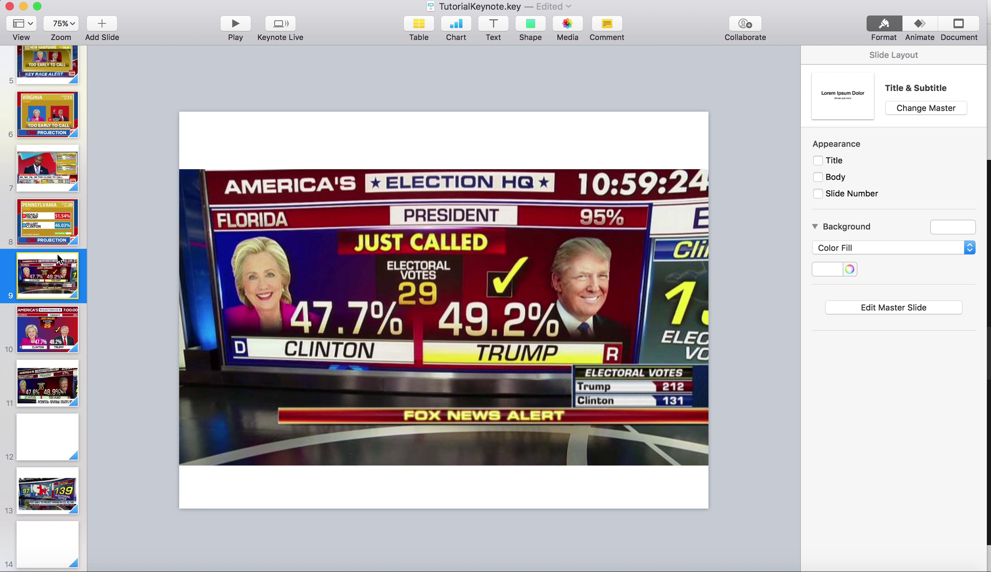
pyautogui.press('Down')
pyautogui.press('Up')
pyautogui.press('Down')
pyautogui.press('Up')
pyautogui.press('Down')
pyautogui.press('Down')
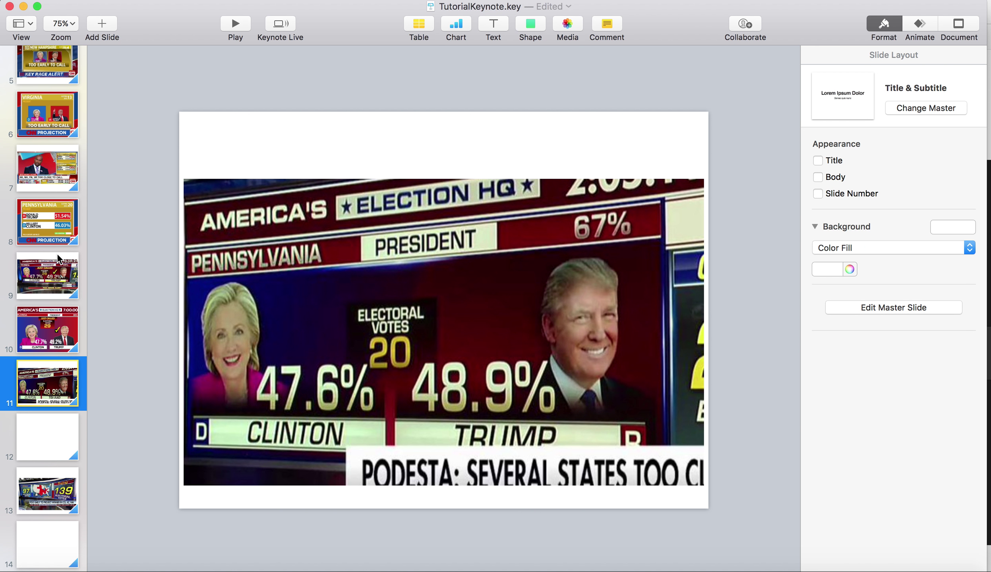
pyautogui.press('Up')
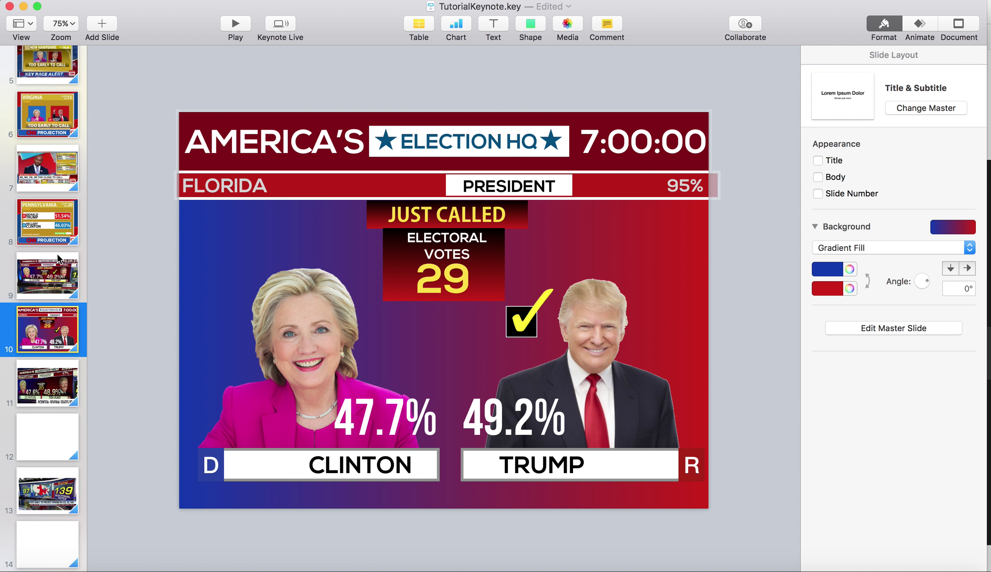
# Duplicate the Florida slide to follow the Pennsylvania reference photo, replacing the blank slide 12.
pyautogui.press('super+c')
pyautogui.press('Down')
pyautogui.press('Down')
pyautogui.press('super+v')
pyautogui.click(58, 433)
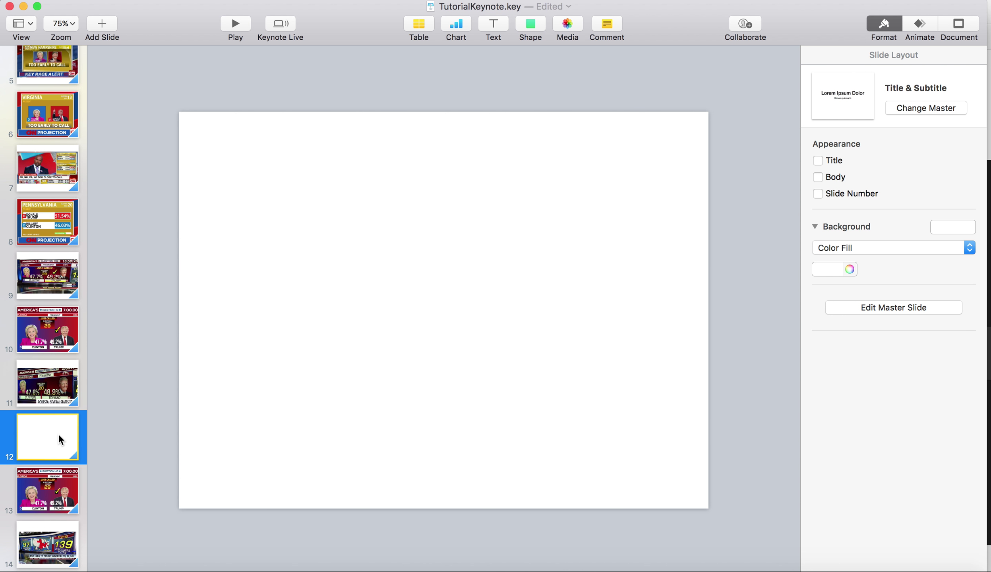
pyautogui.press('Delete')
pyautogui.click(73, 399)
pyautogui.click(48, 436)
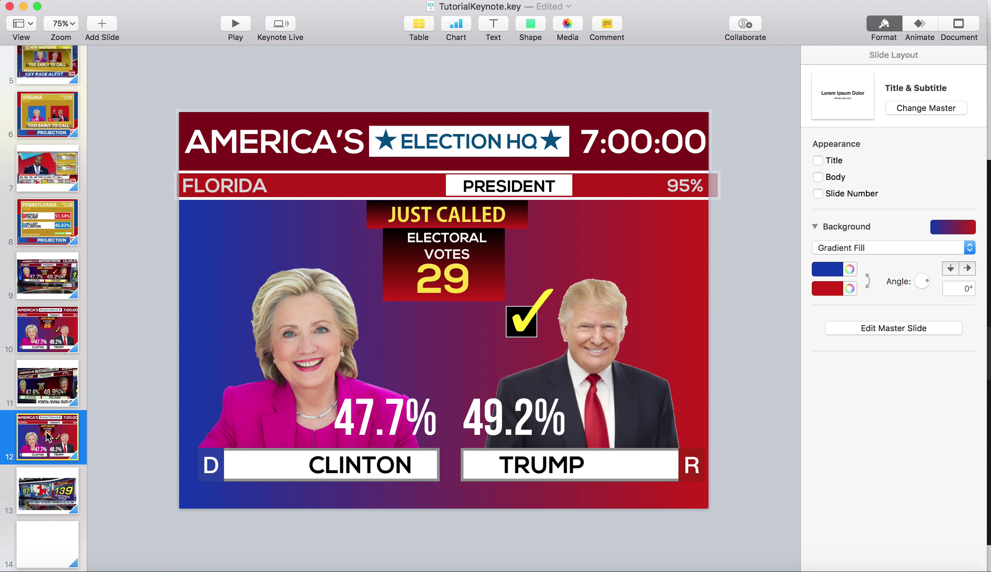
# Delete the checkmark image and the JUST CALLED banner with its background from the duplicated slide.
pyautogui.click(530, 323)
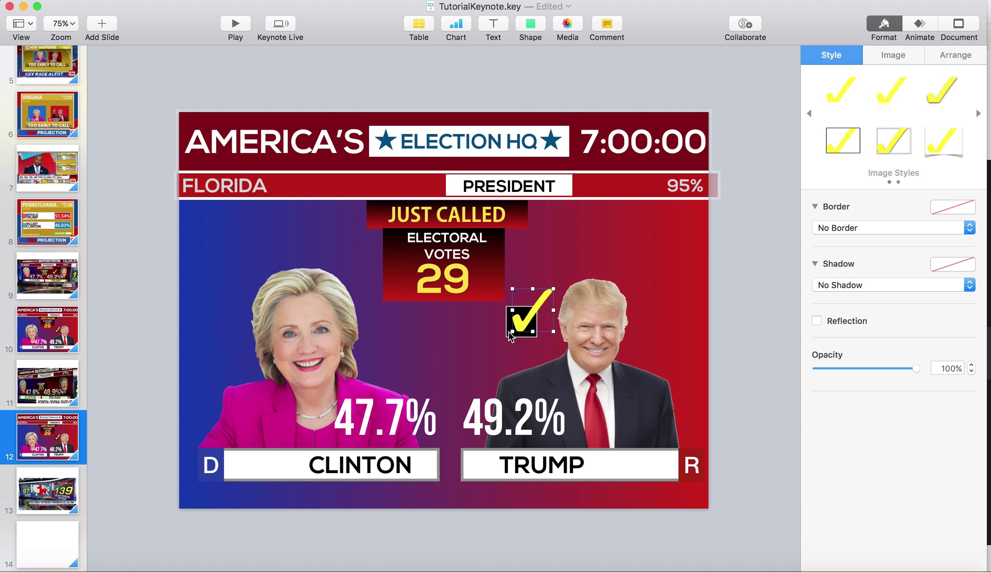
pyautogui.press('Delete')
pyautogui.click(476, 205)
pyautogui.keyDown('shift'); pyautogui.click(526, 219); pyautogui.keyUp('shift')
pyautogui.press('Delete')
# Try to move the electoral votes box with its label and number up against the state strip.
pyautogui.click(489, 241)
pyautogui.keyDown('shift'); pyautogui.click(495, 265); pyautogui.keyUp('shift')
pyautogui.keyDown('shift'); pyautogui.click(471, 276); pyautogui.keyUp('shift')
pyautogui.moveTo(472, 277); pyautogui.dragTo(484, 248)
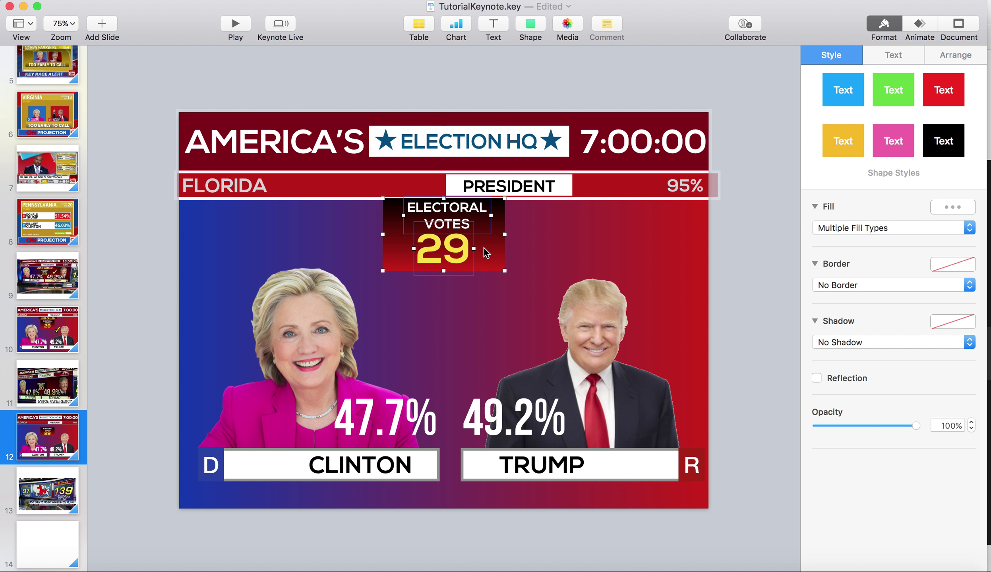
pyautogui.click(555, 248)
pyautogui.click(402, 259)
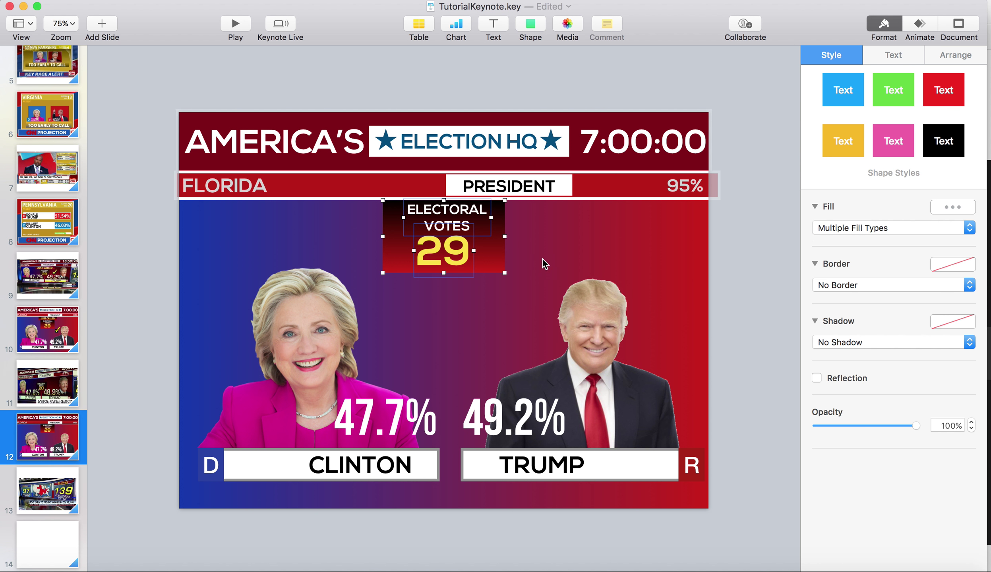
pyautogui.click(249, 249)
pyautogui.click(44, 397)
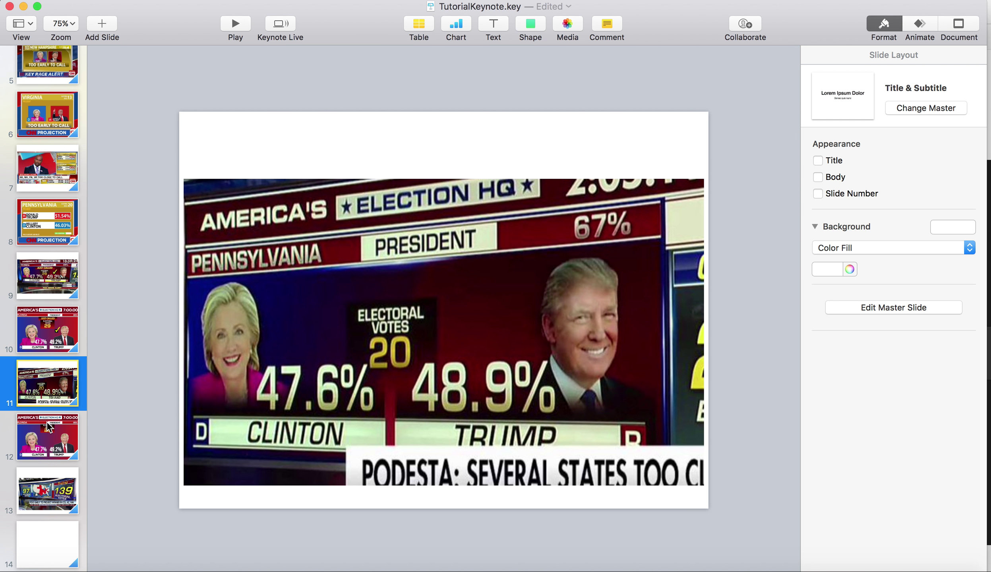
pyautogui.click(70, 422)
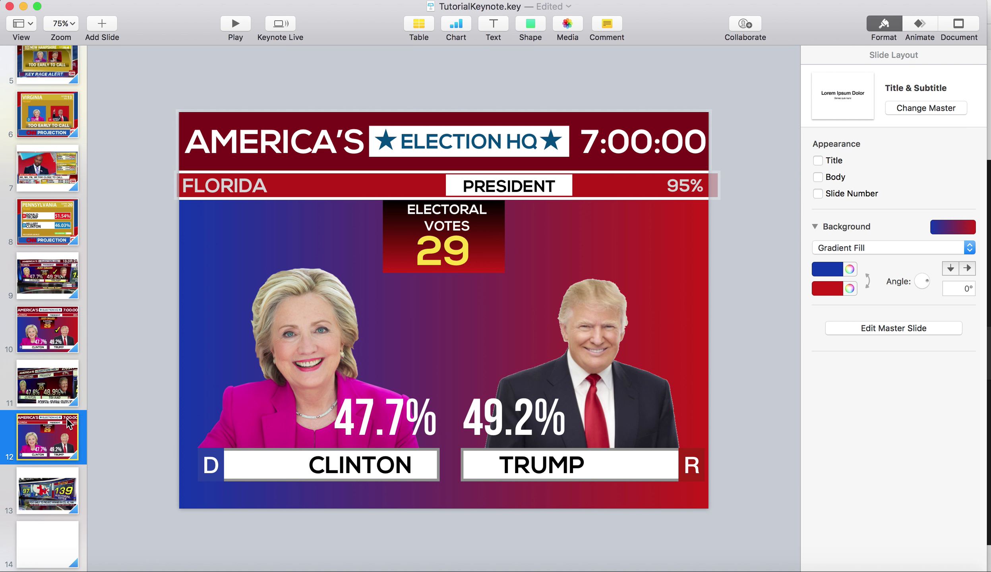
pyautogui.click(435, 280)
pyautogui.press('Up')
pyautogui.press('Up')
pyautogui.press('Up')
pyautogui.press('Up')
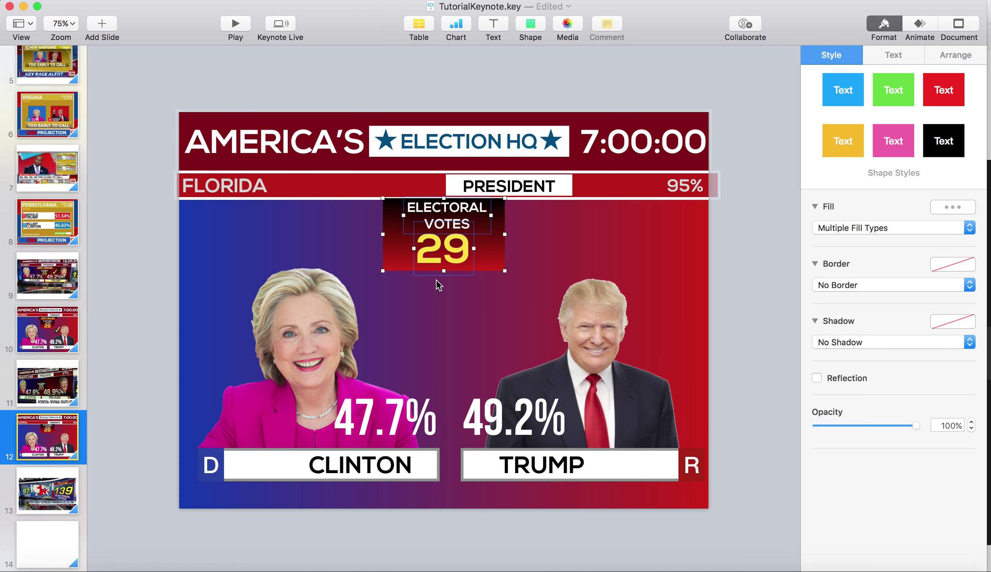
pyautogui.press('super+z')
pyautogui.click(568, 243)
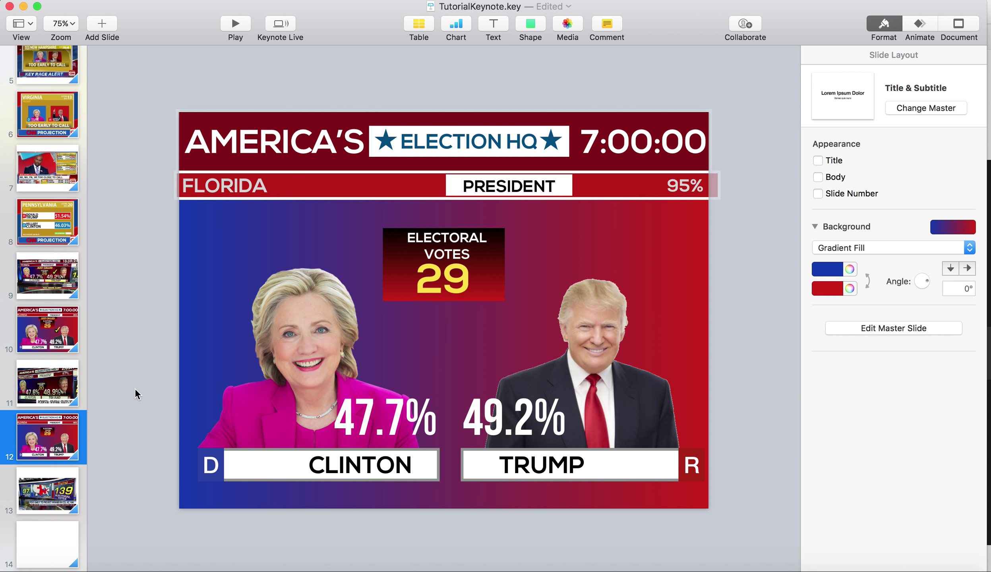
# Extend the electoral votes box slightly upward and rearrange its label and number inside it.
pyautogui.click(64, 394)
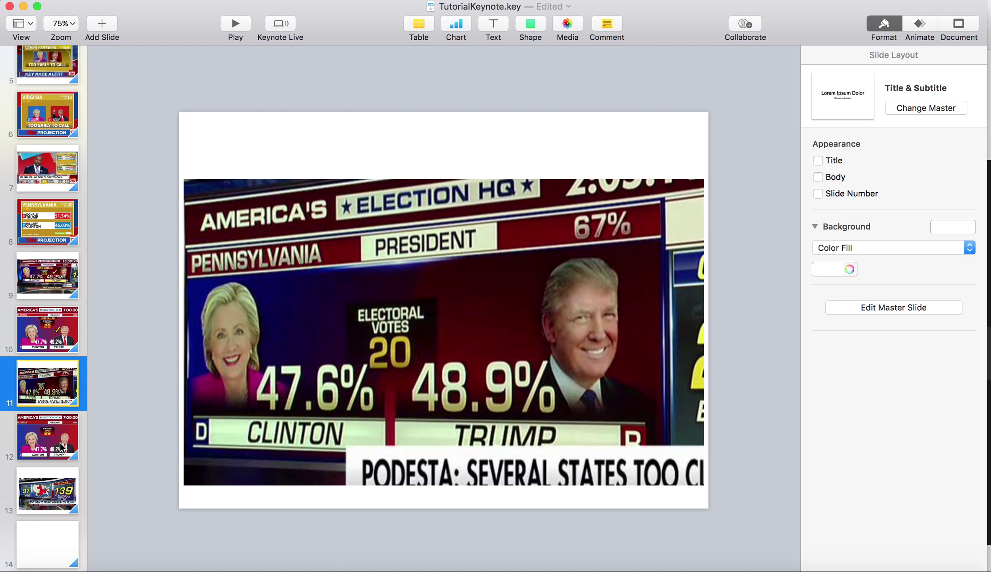
pyautogui.press('Down')
pyautogui.click(383, 273)
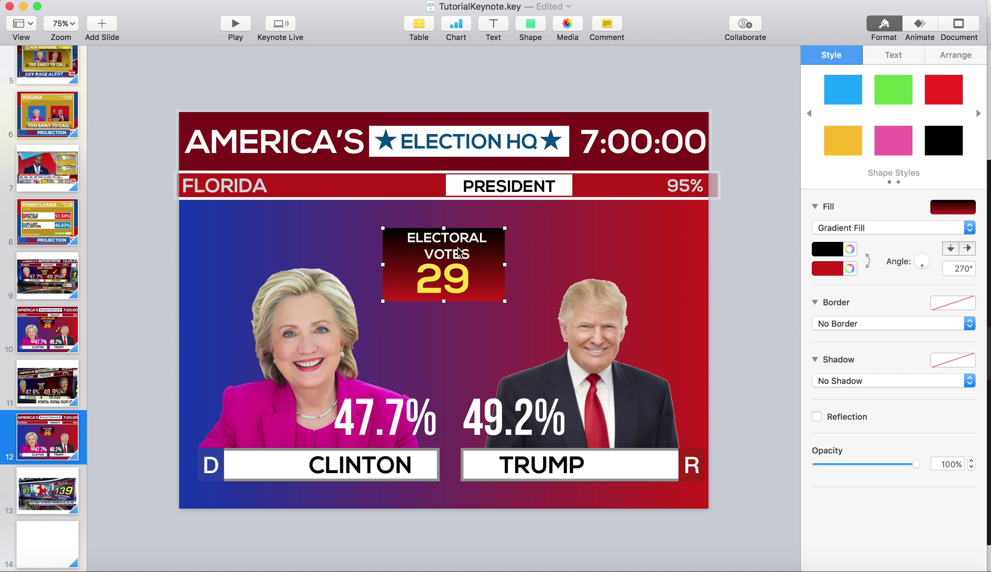
pyautogui.moveTo(444, 228); pyautogui.dragTo(469, 234)
pyautogui.click(557, 238)
pyautogui.click(464, 277)
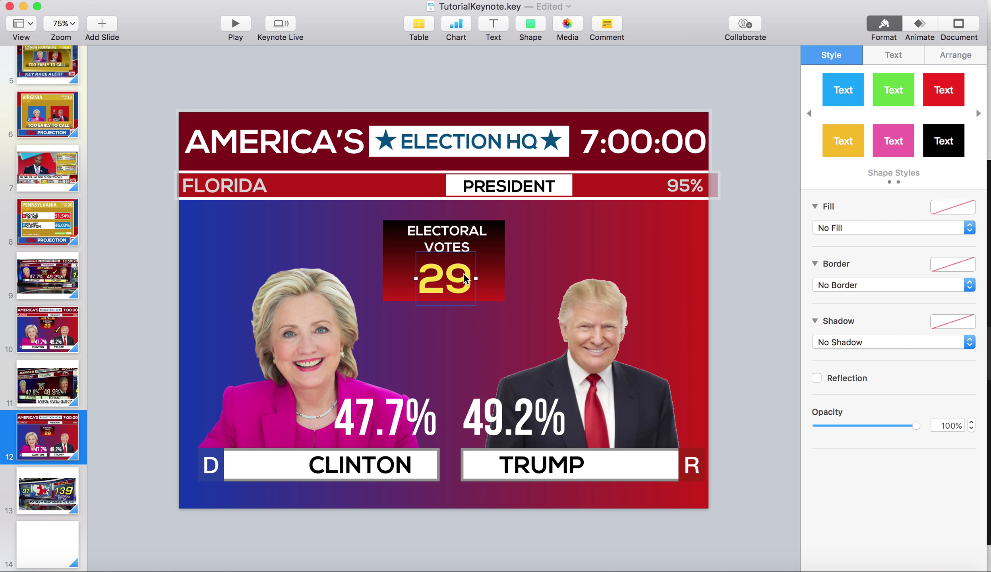
pyautogui.click(583, 274)
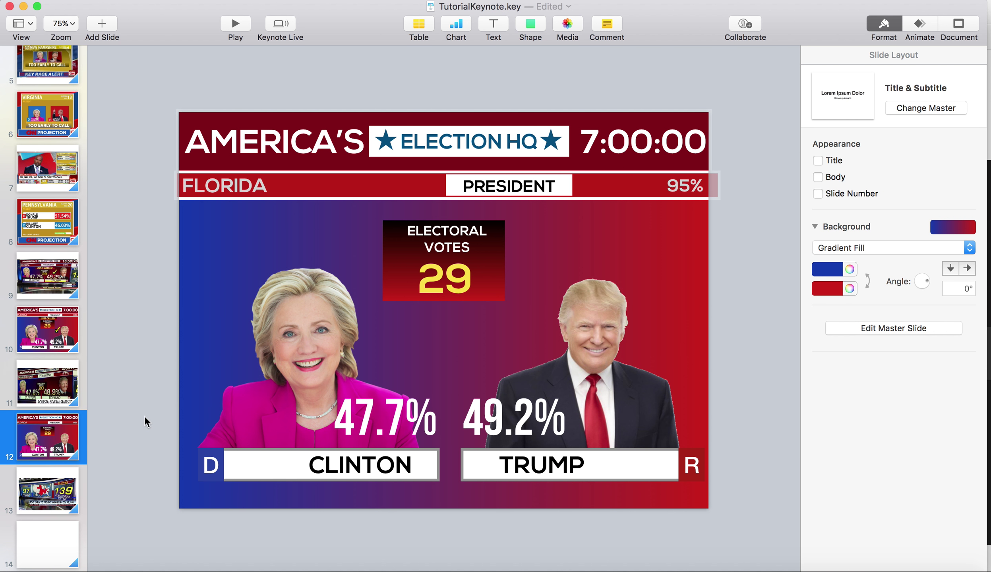
# Change the state name to PENNSYLVANIA and the electoral vote number to 20.
pyautogui.click(14, 402)
pyautogui.click(48, 434)
pyautogui.click(211, 186)
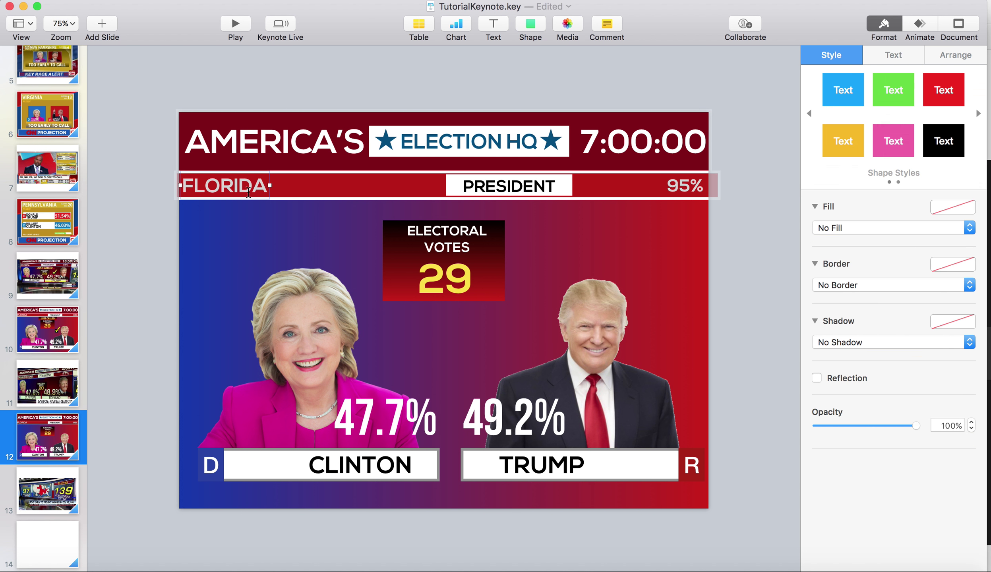
pyautogui.doubleClick(210, 185)
pyautogui.write('PENNSYLVANIA')
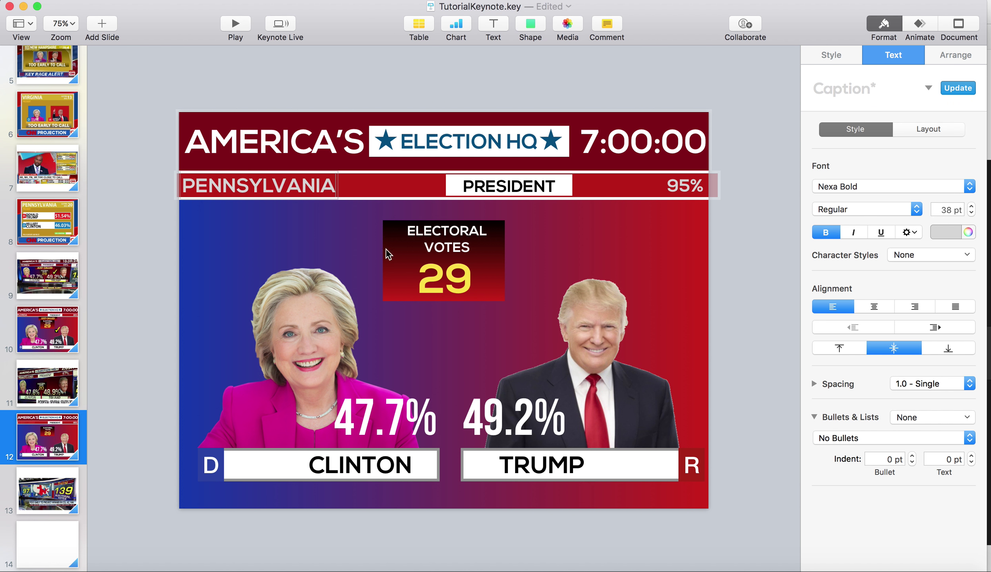
pyautogui.doubleClick(431, 292)
pyautogui.write('20')
pyautogui.click(522, 278)
# Set Clinton's percentage to 47.6% and Trump's to 48.9%.
pyautogui.click(62, 402)
pyautogui.click(59, 427)
pyautogui.click(400, 423)
pyautogui.doubleClick(403, 421)
pyautogui.write('47.6')
pyautogui.doubleClick(504, 398)
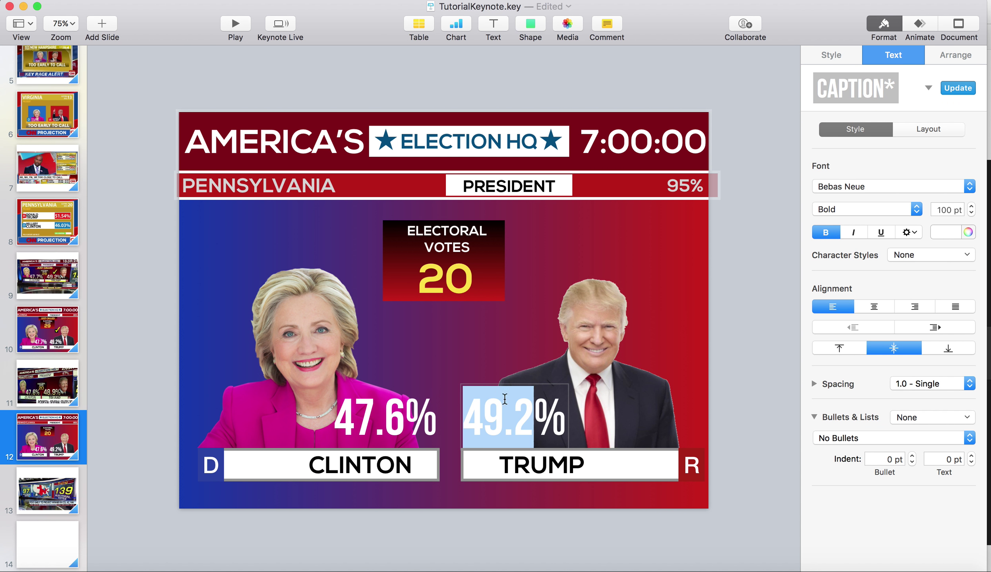
pyautogui.click(537, 414)
pyautogui.press('BackSpace')
pyautogui.press('BackSpace')
pyautogui.press('BackSpace')
pyautogui.write('8.9')
# Set the percentage at the end of the Pennsylvania strip to 67%, following the reference photo.
pyautogui.click(51, 390)
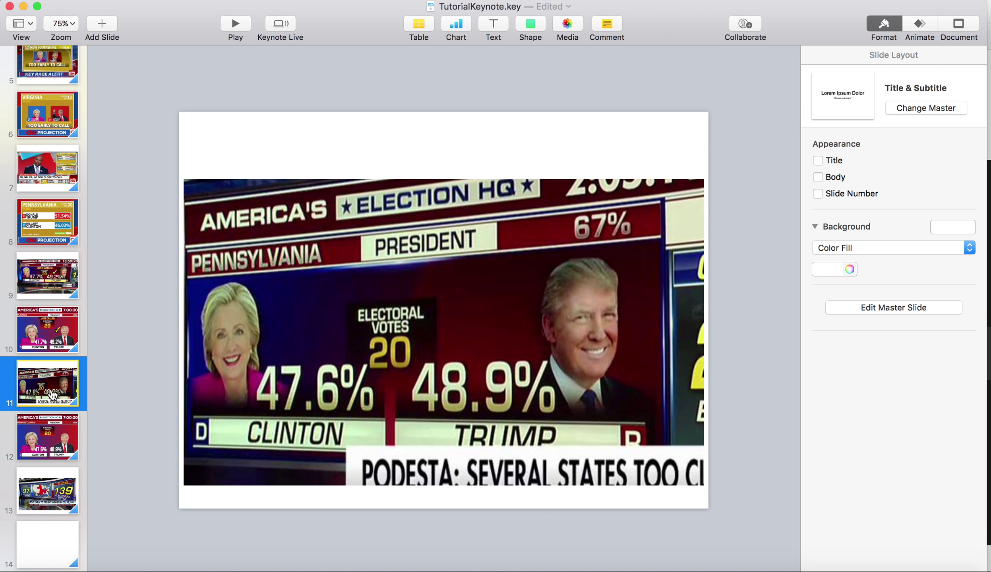
pyautogui.click(50, 437)
pyautogui.doubleClick(677, 190)
pyautogui.write('67')
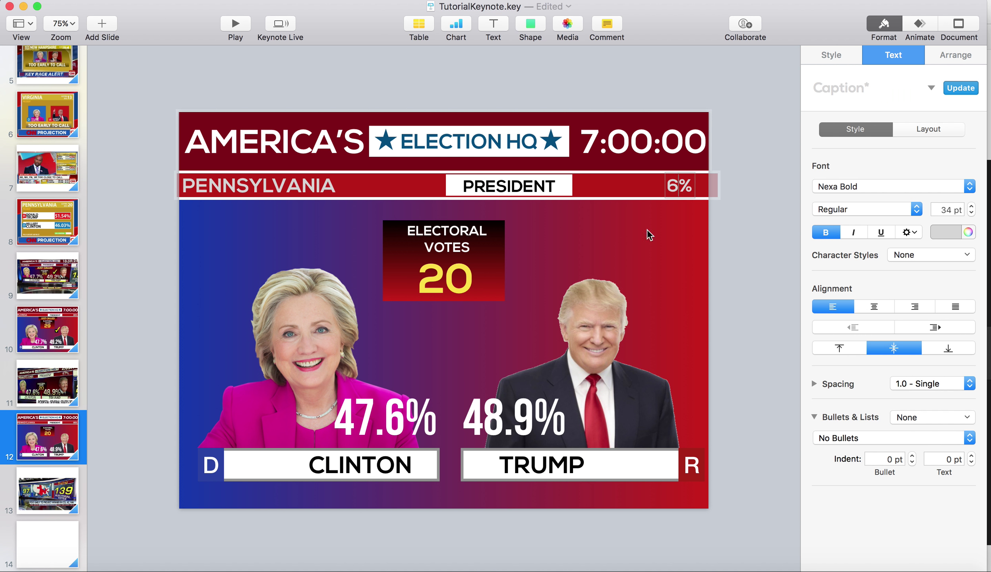
pyautogui.click(161, 313)
# Change the header clock to 2:33:14 and check the slide against the Pennsylvania reference photo.
pyautogui.click(45, 392)
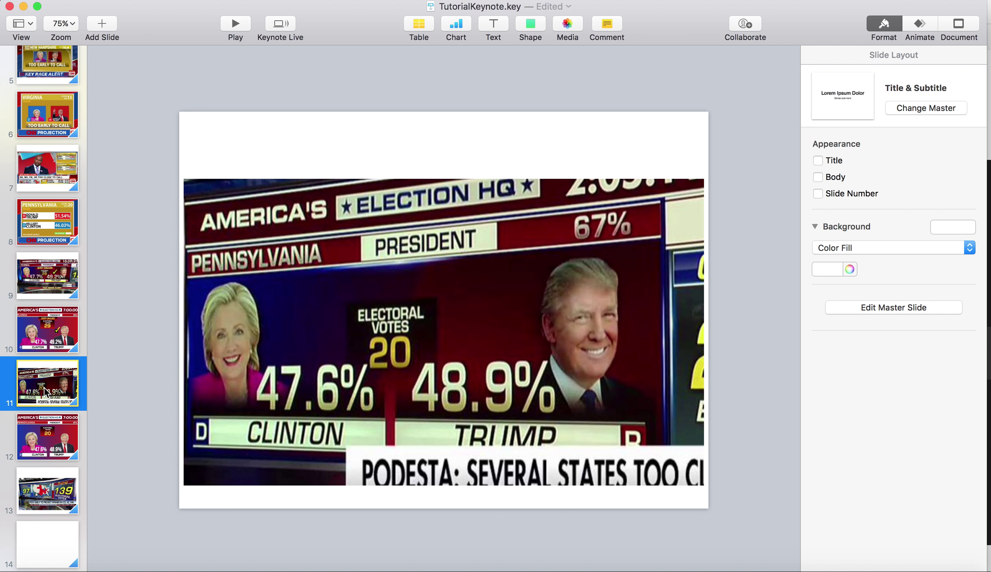
pyautogui.click(58, 440)
pyautogui.doubleClick(590, 145)
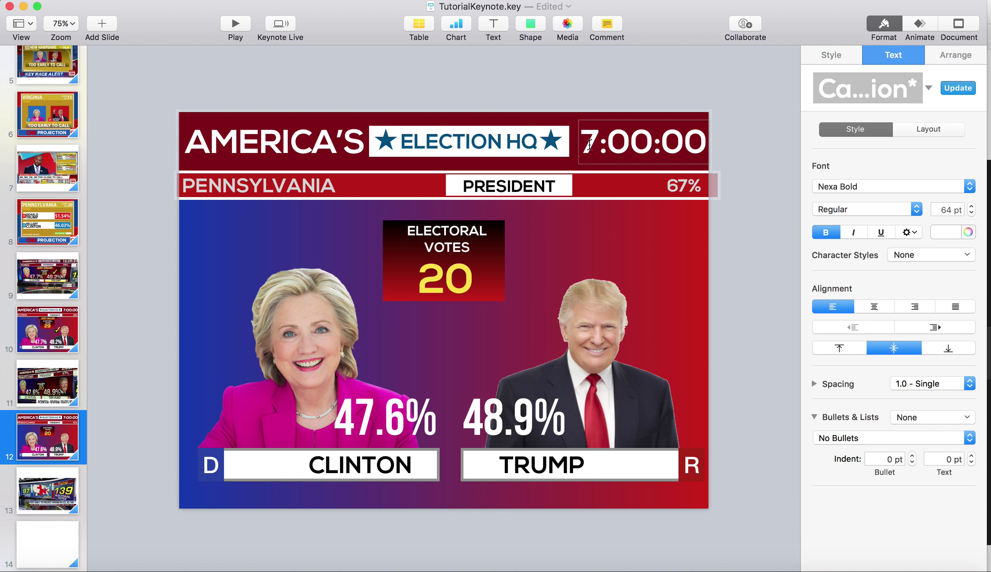
pyautogui.write('2')
pyautogui.press('BackSpace')
pyautogui.press('Right')
pyautogui.press('Right')
pyautogui.press('Right')
pyautogui.press('Right')
pyautogui.press('BackSpace')
pyautogui.press('BackSpace')
pyautogui.press('BackSpace')
pyautogui.write('33:')
pyautogui.press('BackSpace')
pyautogui.press('BackSpace')
pyautogui.write('14')
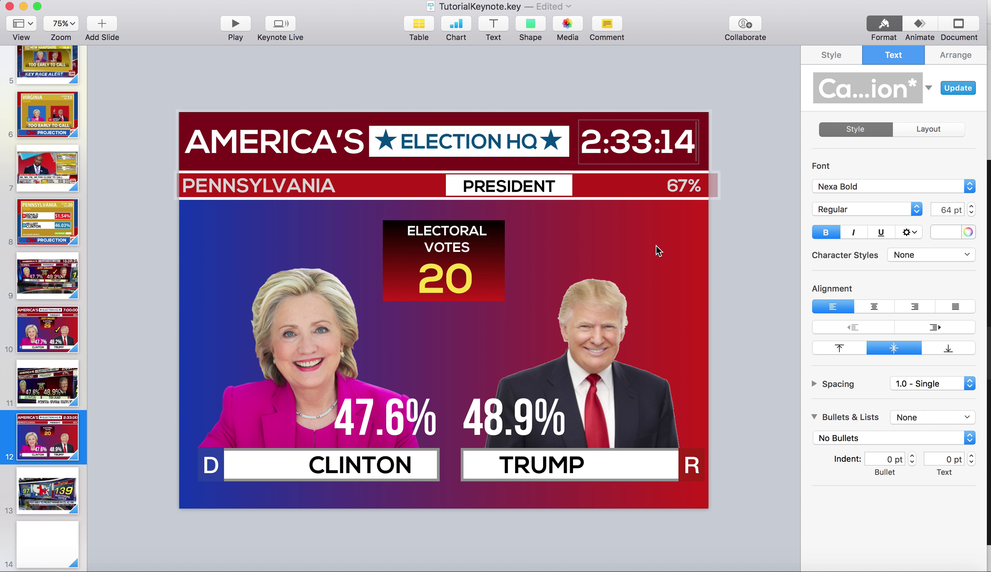
pyautogui.click(657, 250)
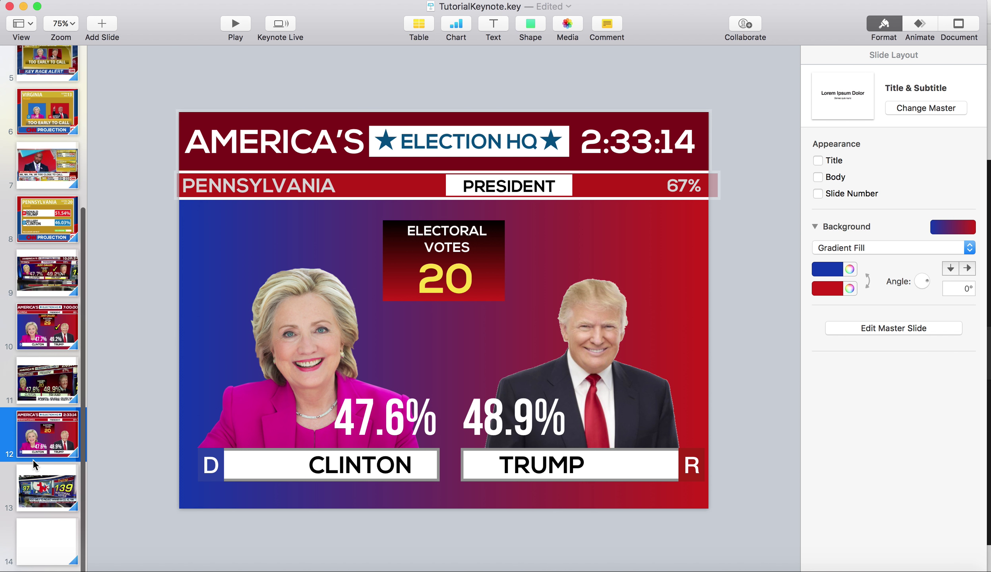
pyautogui.click(33, 402)
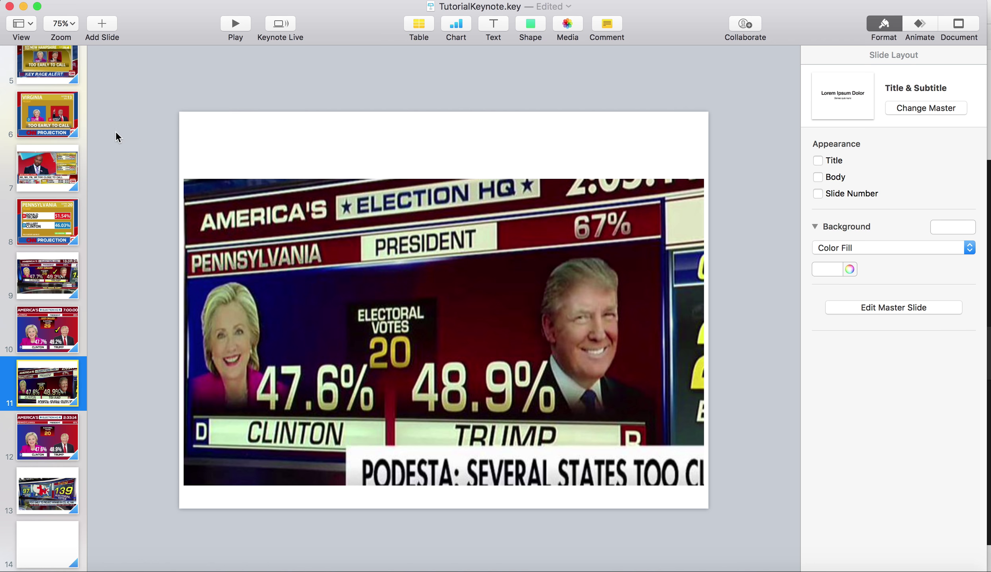
pyautogui.click(47, 415)
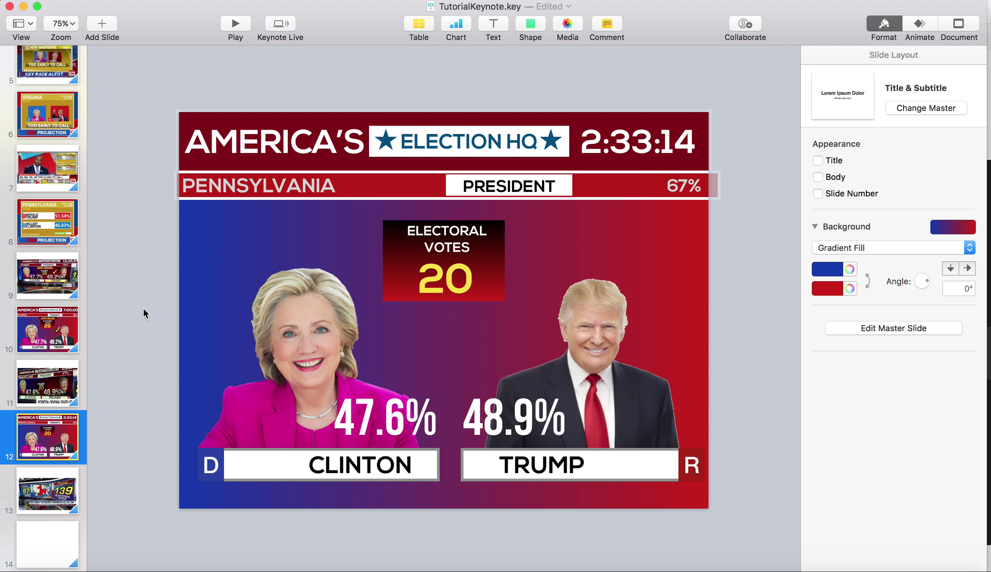
# Copy the CLINTON and TRUMP name bars onto blank slide 14 and move them near its upper edge.
pyautogui.click(47, 499)
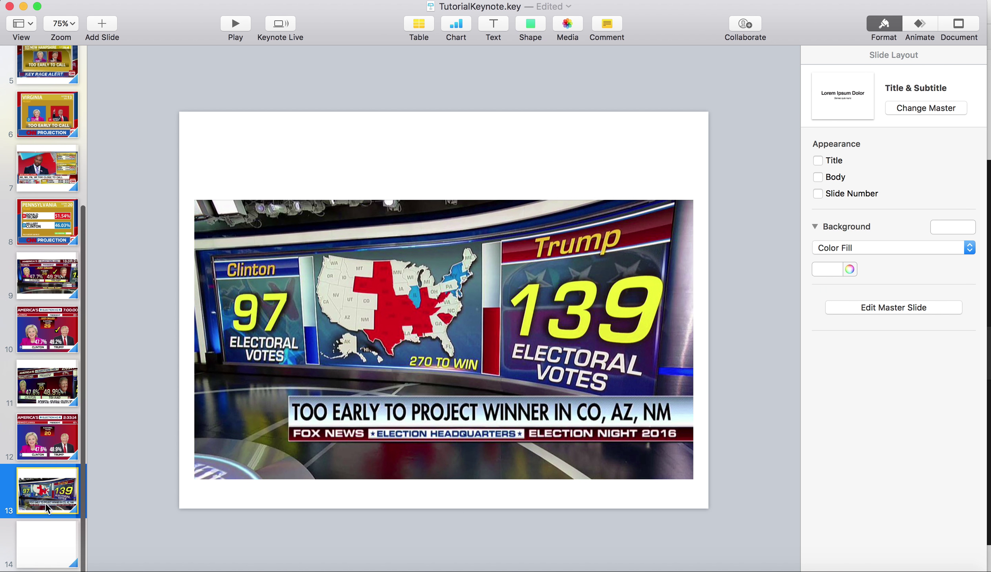
pyautogui.click(53, 446)
pyautogui.click(333, 458)
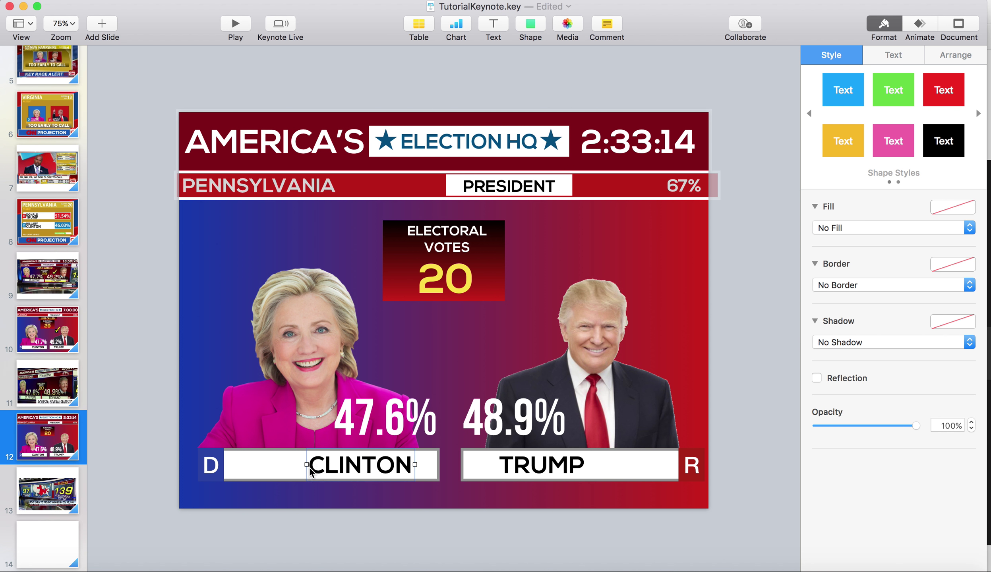
pyautogui.click(265, 481)
pyautogui.keyDown('shift'); pyautogui.click(624, 469); pyautogui.keyUp('shift')
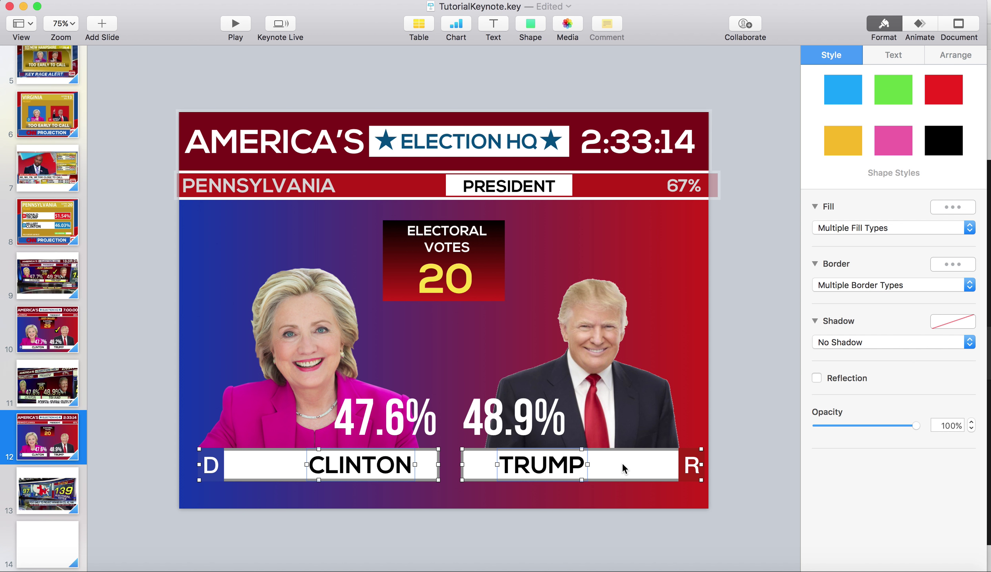
pyautogui.click(54, 521)
pyautogui.press('super+v')
pyautogui.moveTo(350, 465); pyautogui.dragTo(343, 165)
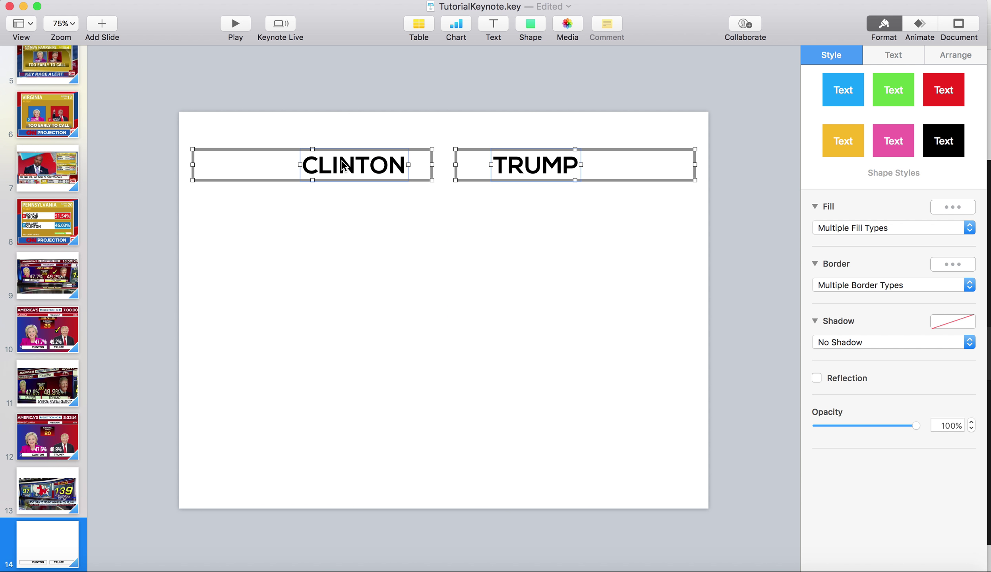
# Shift the CLINTON name toward the slide's outer edge and shorten its bar to fit the text.
pyautogui.click(150, 422)
pyautogui.click(65, 488)
pyautogui.click(45, 545)
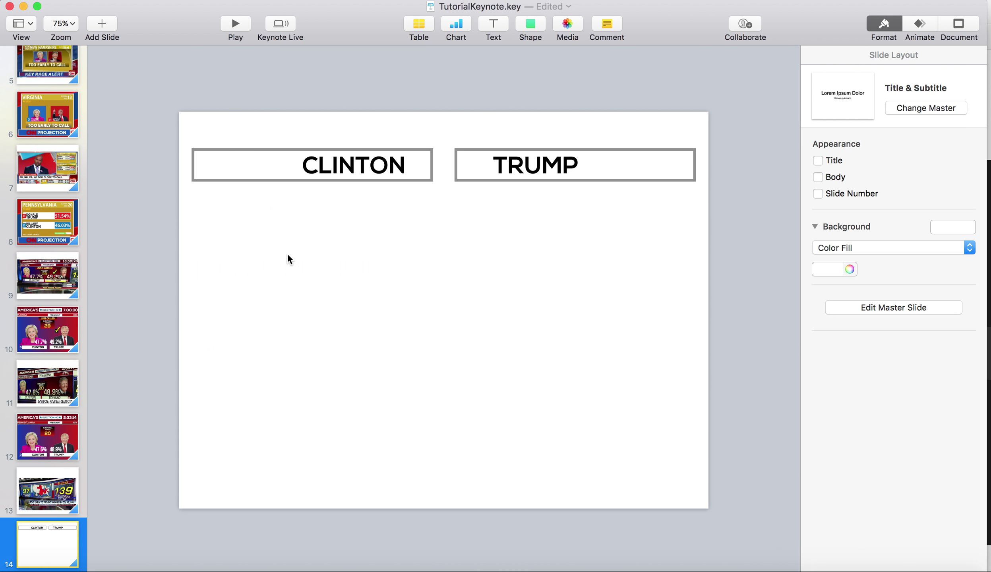
pyautogui.click(261, 166)
pyautogui.moveTo(362, 164); pyautogui.dragTo(268, 165)
pyautogui.click(378, 164)
pyautogui.moveTo(432, 165); pyautogui.dragTo(321, 166)
# Remove the border from the CLINTON name bar and fill the bar with dark blue.
pyautogui.click(886, 324)
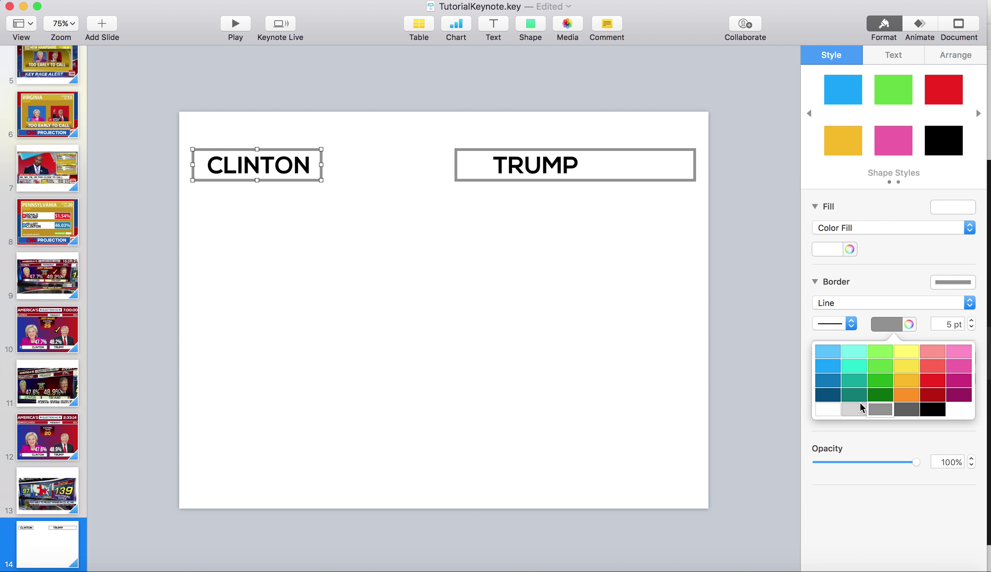
pyautogui.click(842, 304)
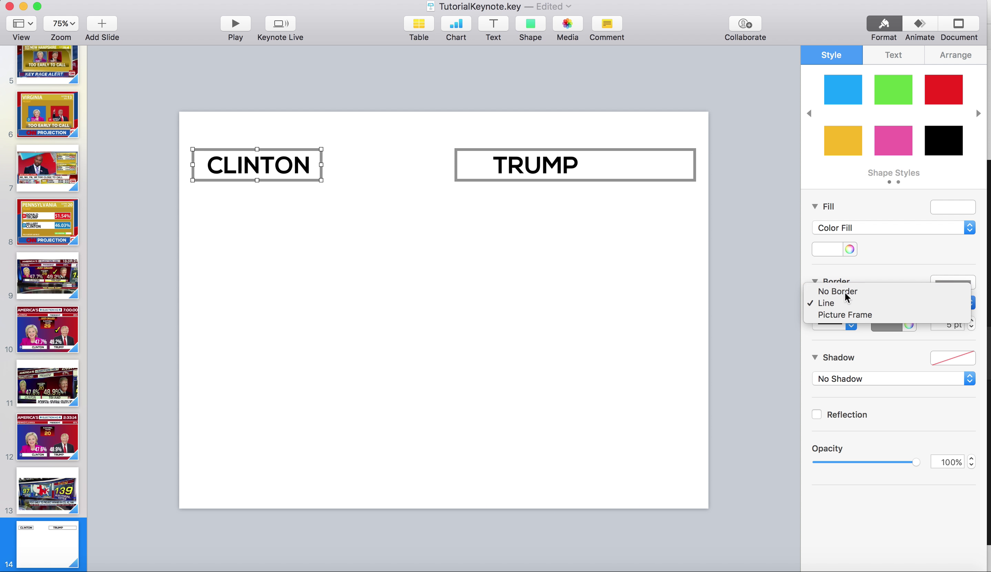
pyautogui.click(844, 292)
pyautogui.click(827, 250)
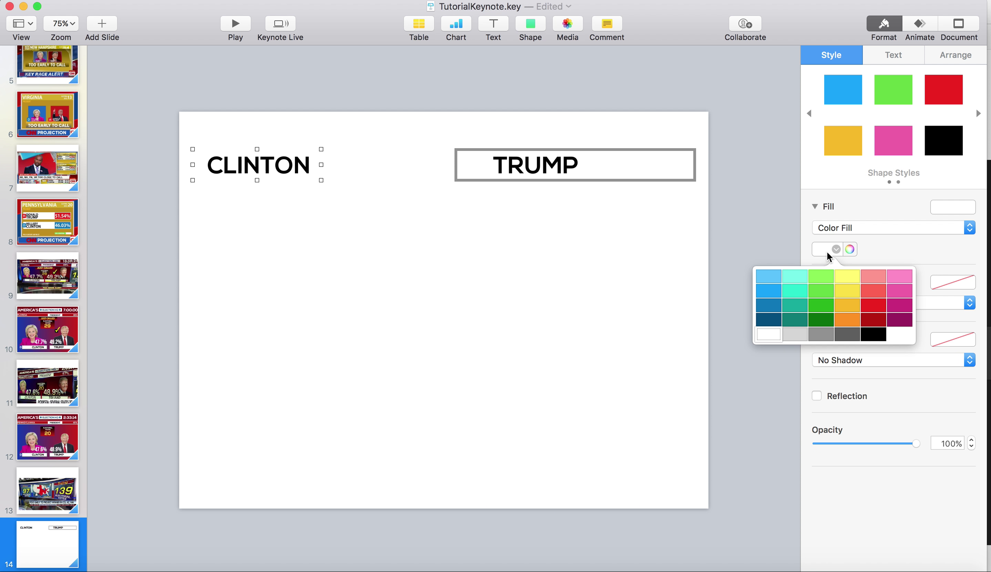
pyautogui.click(767, 305)
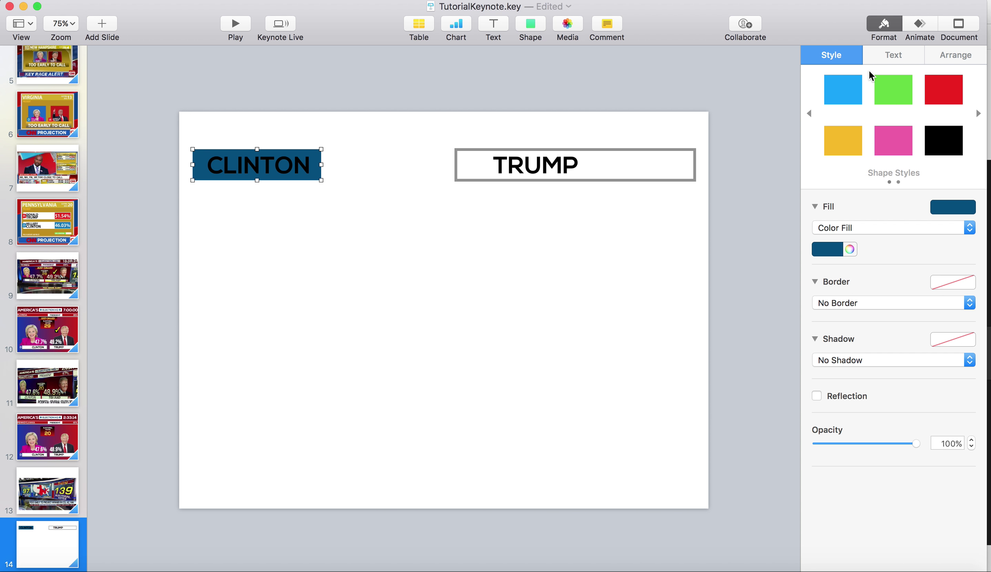
# Colour the CLINTON name text orange.
pyautogui.doubleClick(295, 168)
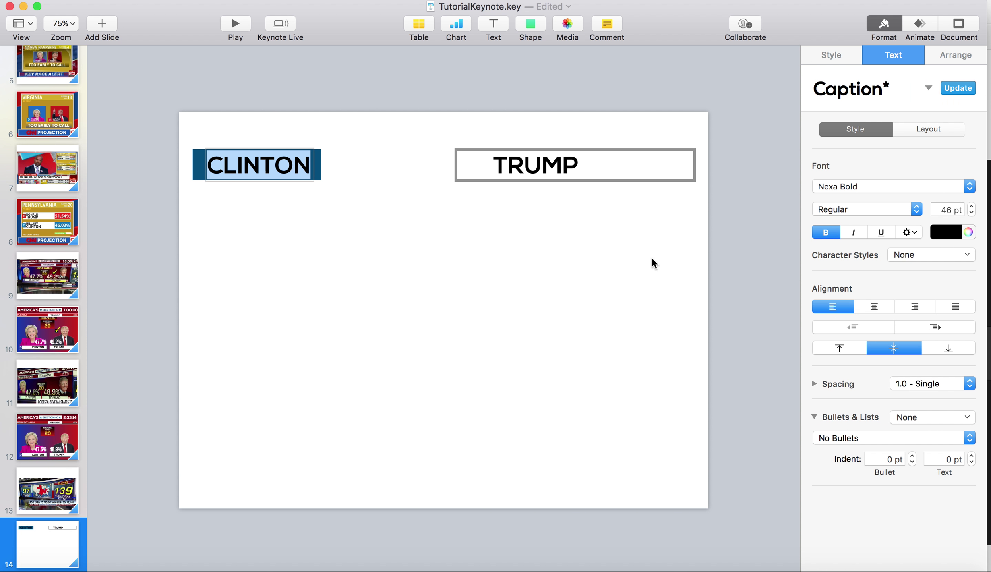
pyautogui.click(938, 236)
pyautogui.click(947, 284)
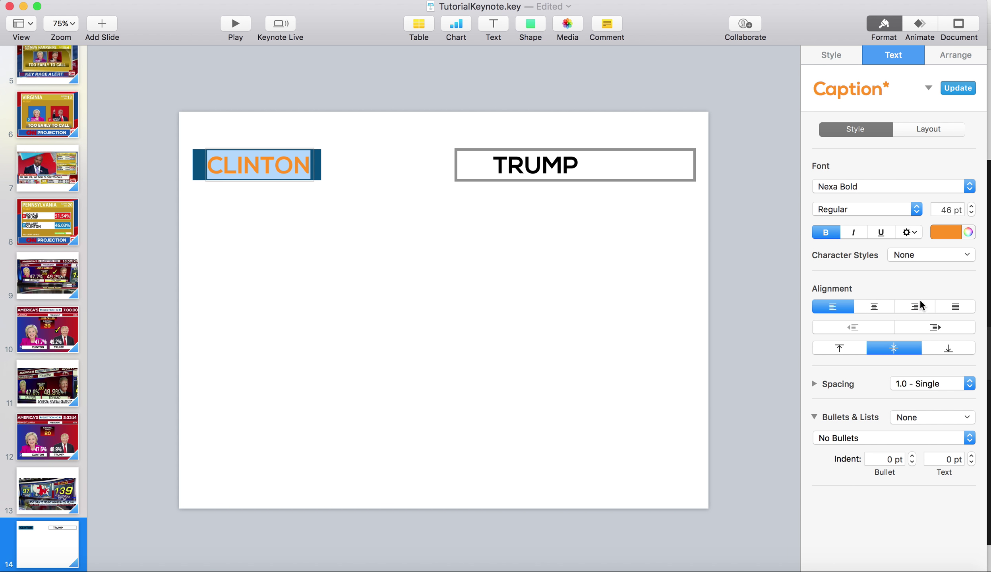
pyautogui.click(285, 220)
# Retype the name as Clinton to match the reference photo and centre it in its blue bar.
pyautogui.click(39, 503)
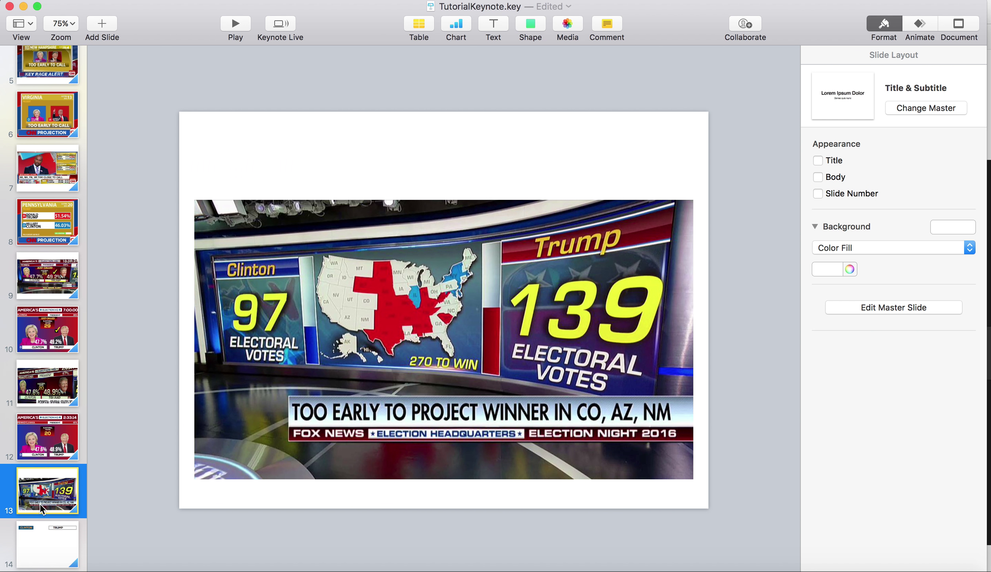
pyautogui.click(39, 532)
pyautogui.doubleClick(250, 176)
pyautogui.write('Clinton')
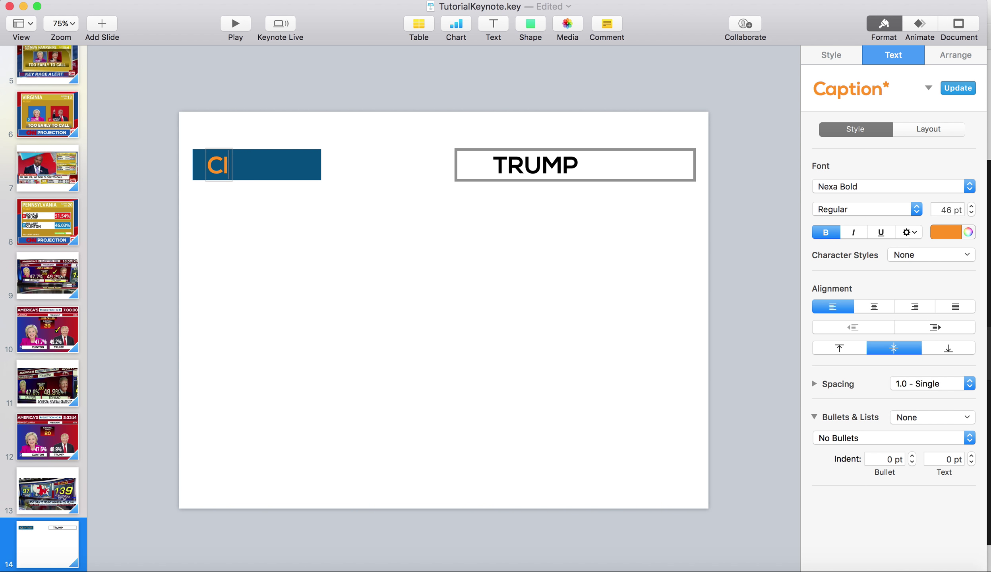
pyautogui.click(367, 203)
pyautogui.moveTo(228, 166); pyautogui.dragTo(238, 170)
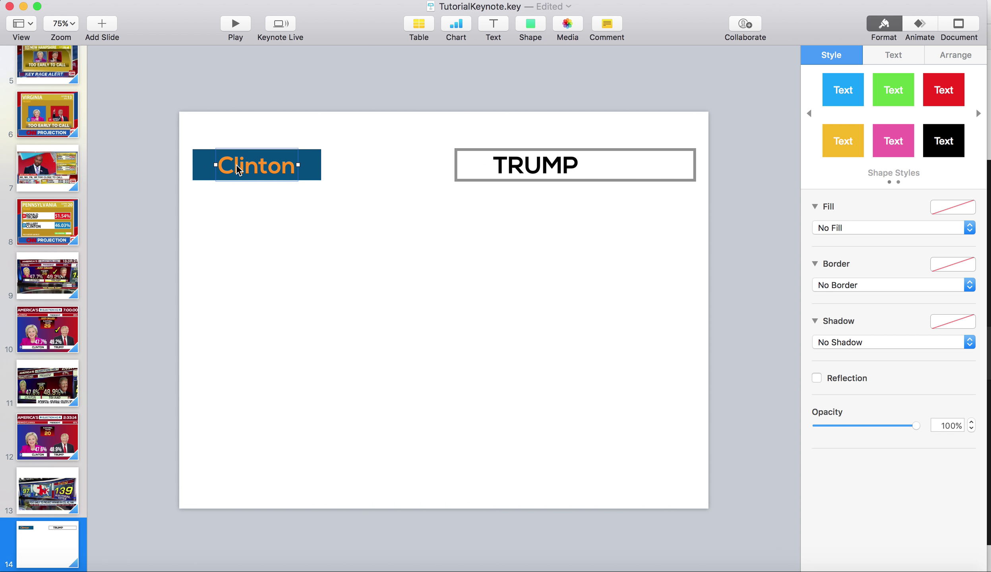
# Replace the old TRUMP bar with a copy of the Clinton bar near the slide's opposite edge, and rename the copy Trump.
pyautogui.click(571, 169)
pyautogui.press('Delete')
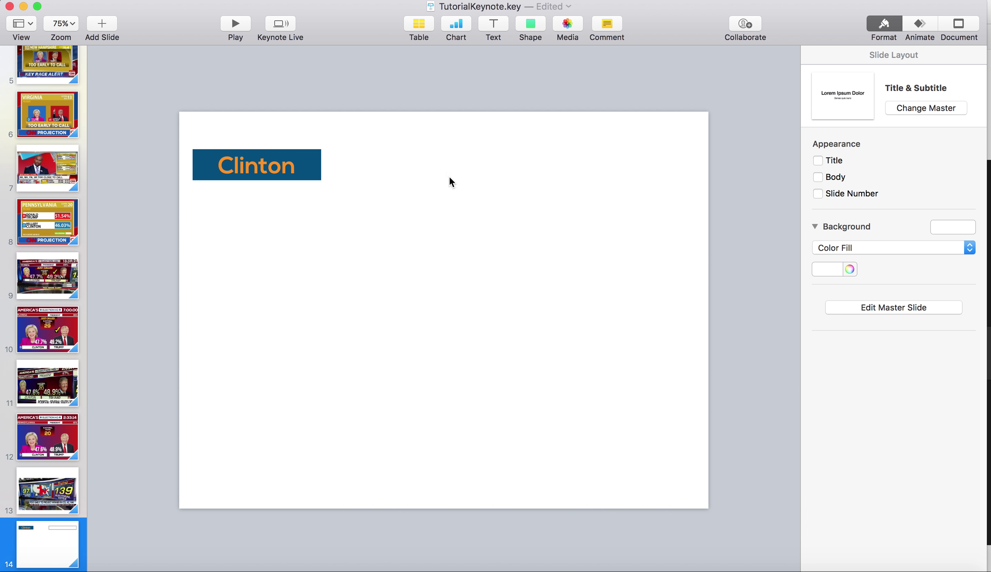
pyautogui.click(276, 167)
pyautogui.moveTo(306, 174); pyautogui.dragTo(681, 173)
pyautogui.doubleClick(653, 173)
pyautogui.write('Trump')
pyautogui.click(655, 86)
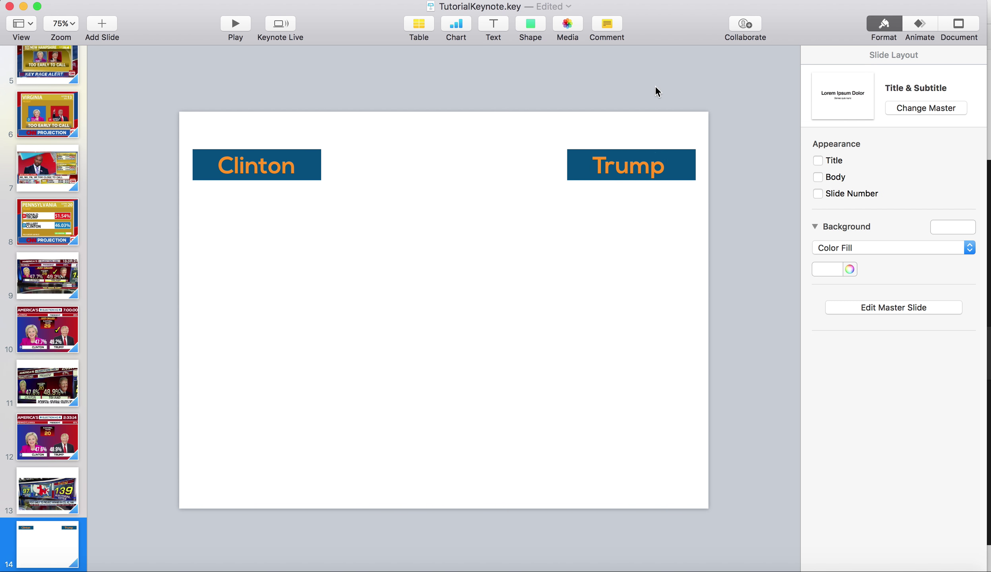
# Fill the Trump name bar with dark red.
pyautogui.click(683, 166)
pyautogui.click(832, 252)
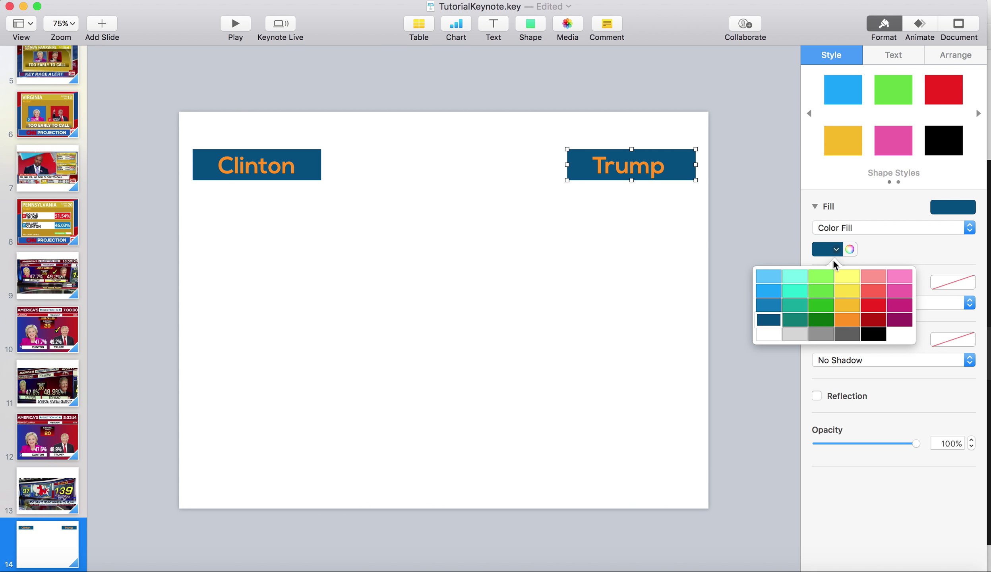
pyautogui.click(861, 319)
pyautogui.click(652, 203)
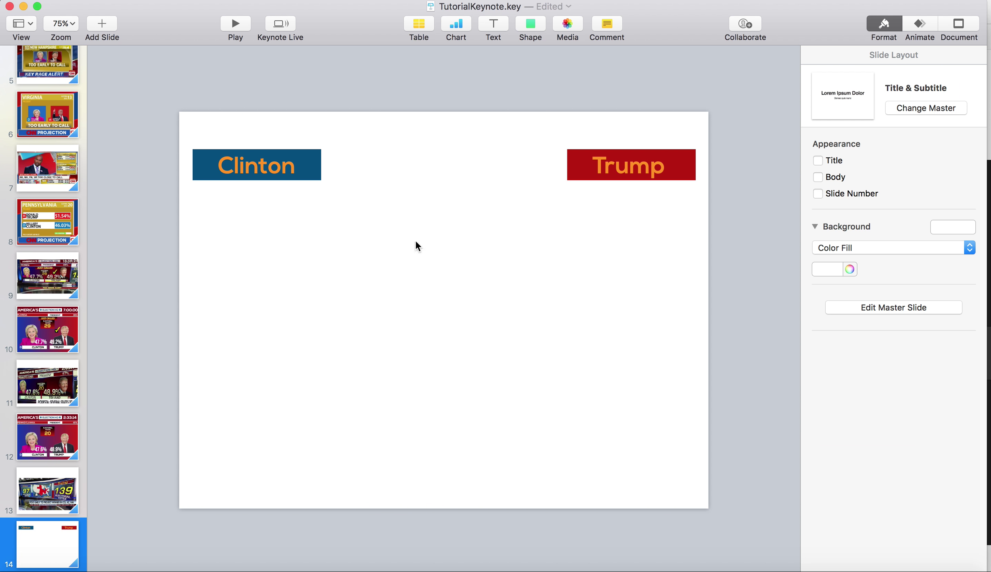
# Add a white line border to the Clinton name bar.
pyautogui.click(318, 170)
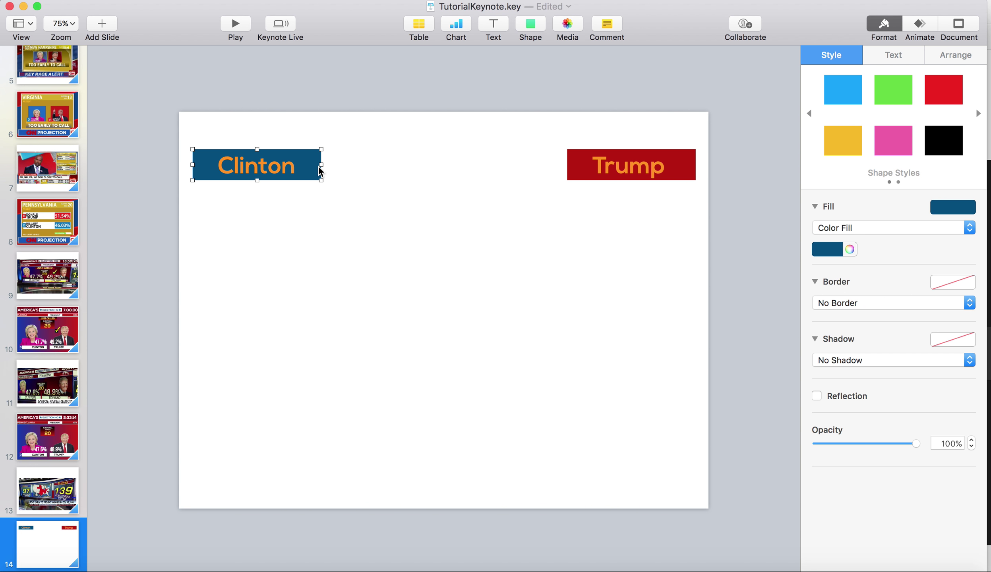
pyautogui.click(840, 303)
pyautogui.click(840, 311)
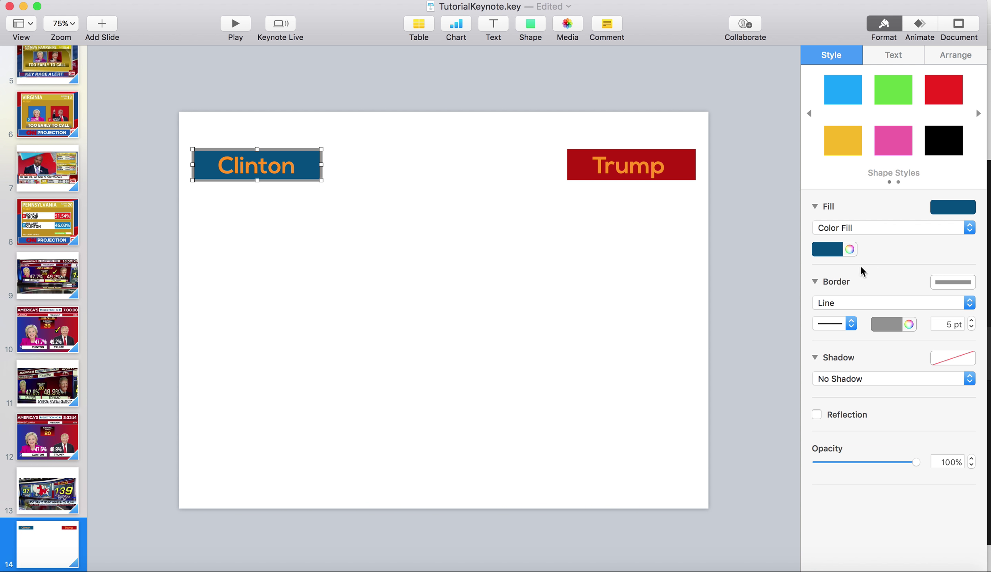
pyautogui.click(877, 333)
pyautogui.click(822, 412)
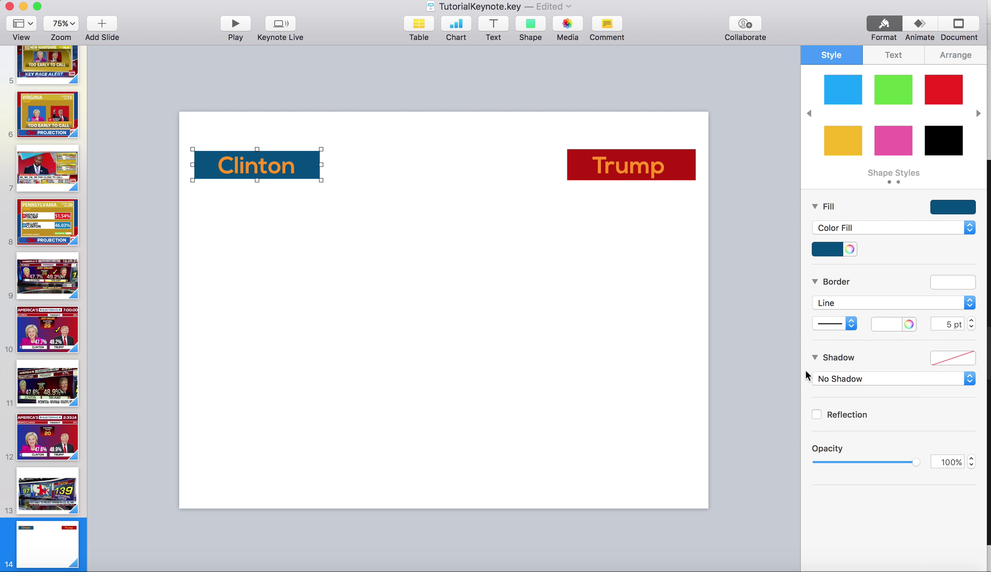
pyautogui.click(693, 175)
pyautogui.click(814, 256)
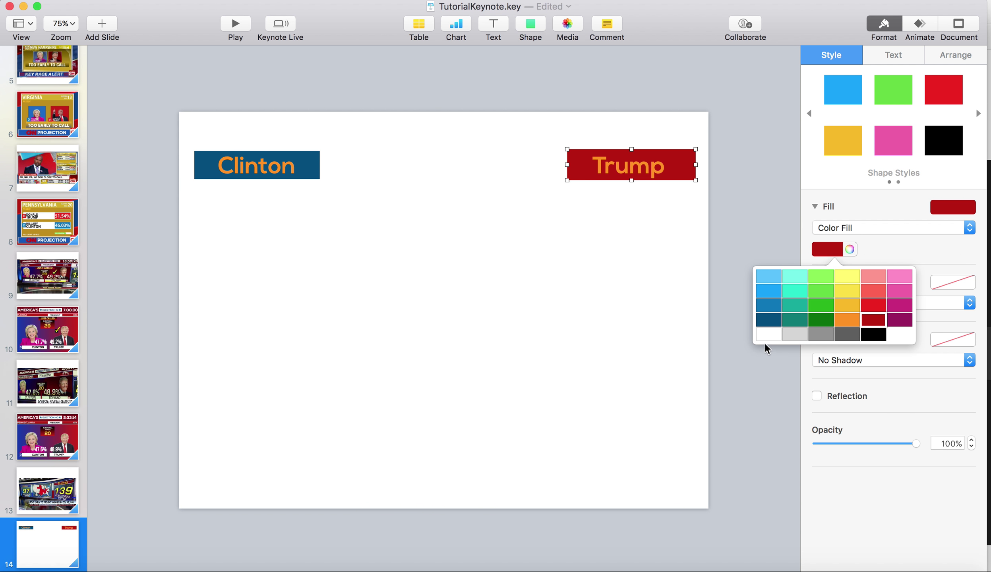
pyautogui.click(764, 342)
pyautogui.click(582, 337)
pyautogui.press('super+z')
# Add a white line border to the Trump name bar.
pyautogui.click(691, 163)
pyautogui.click(869, 304)
pyautogui.click(856, 313)
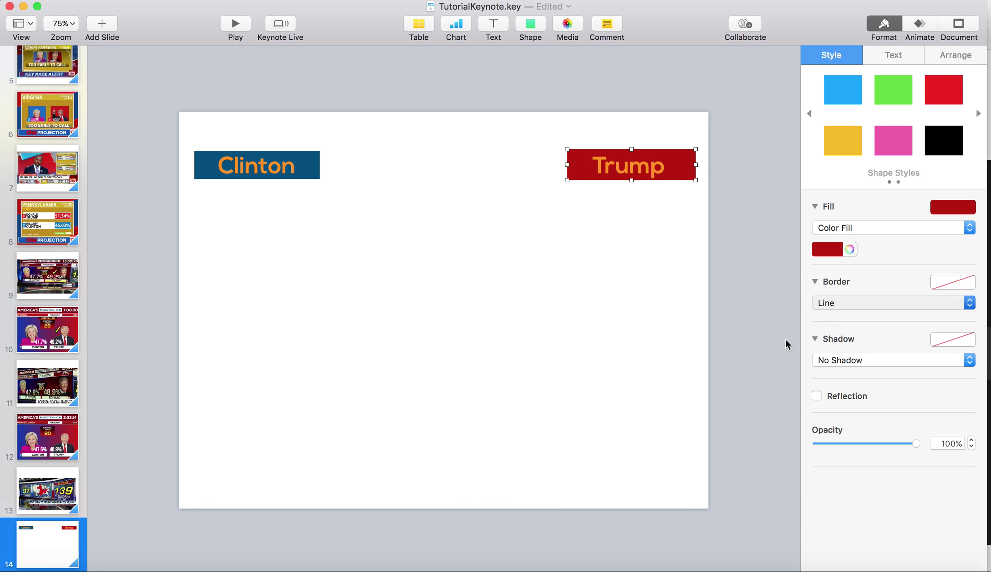
pyautogui.click(686, 325)
# Check the electoral votes reference photo and set slide 14's background to dark gray.
pyautogui.press('Up')
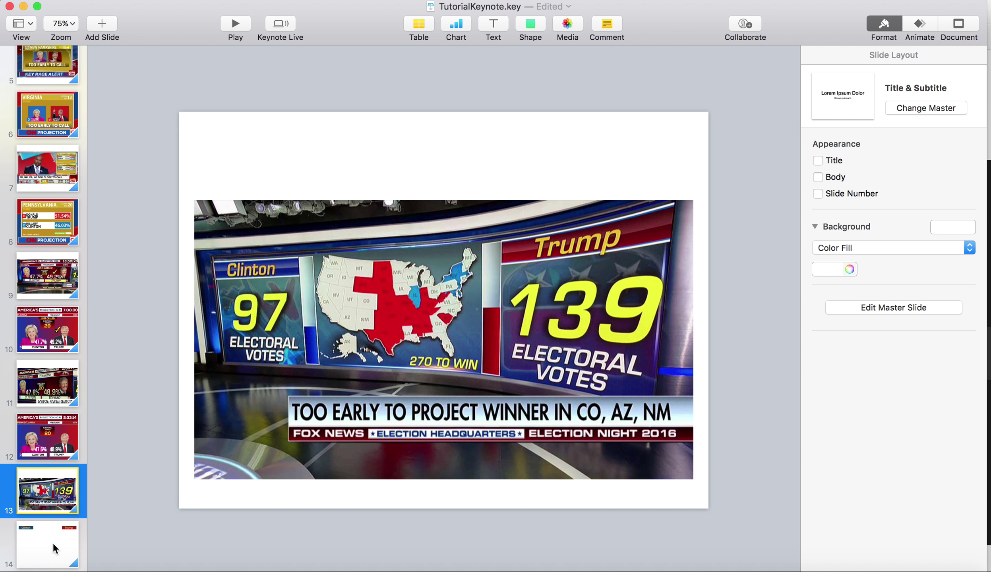
pyautogui.click(53, 543)
pyautogui.click(822, 269)
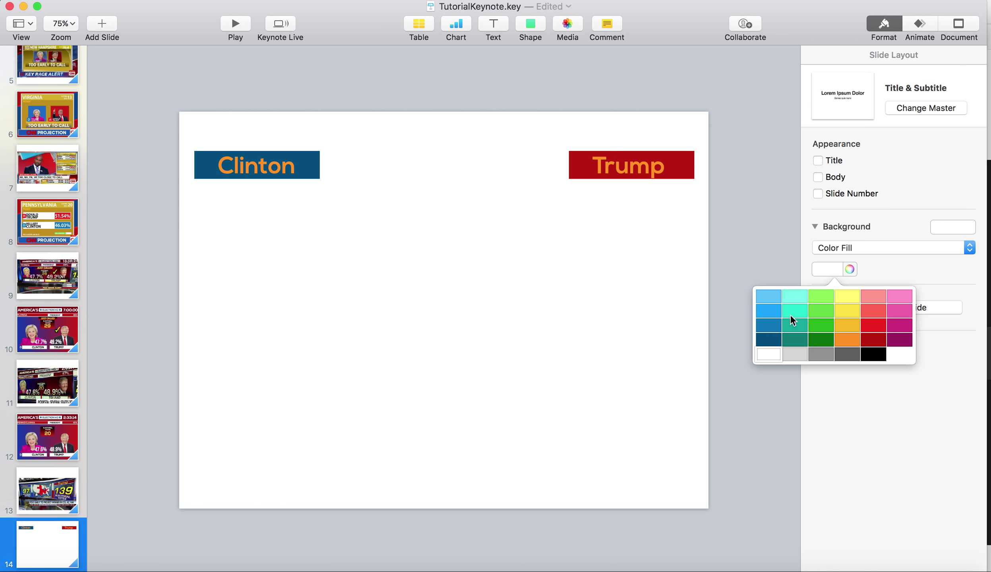
pyautogui.click(846, 355)
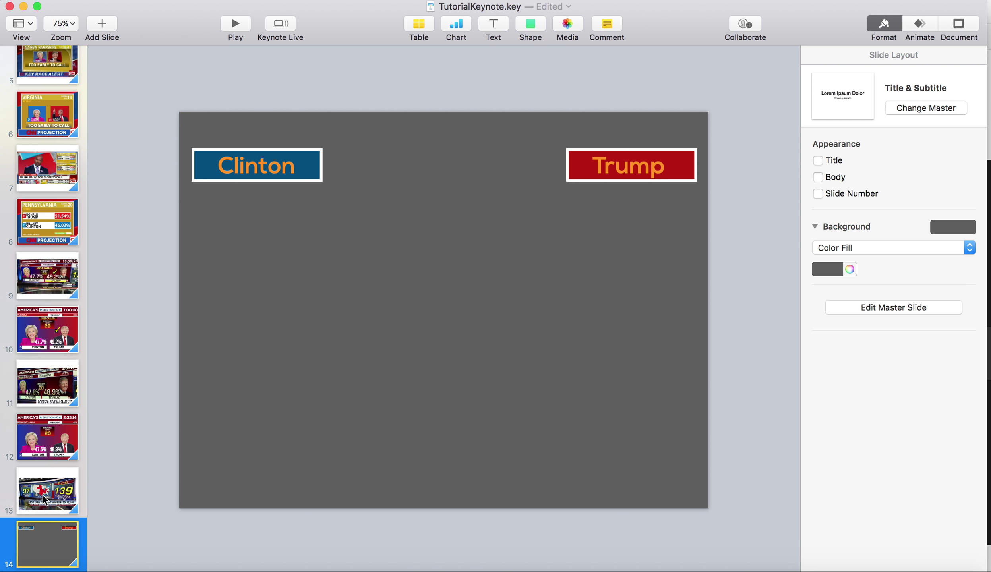
# Copy the yellow electoral vote number from the Pennsylvania slide onto slide 14 and move it near the lower edge.
pyautogui.click(57, 492)
pyautogui.click(54, 528)
pyautogui.click(51, 447)
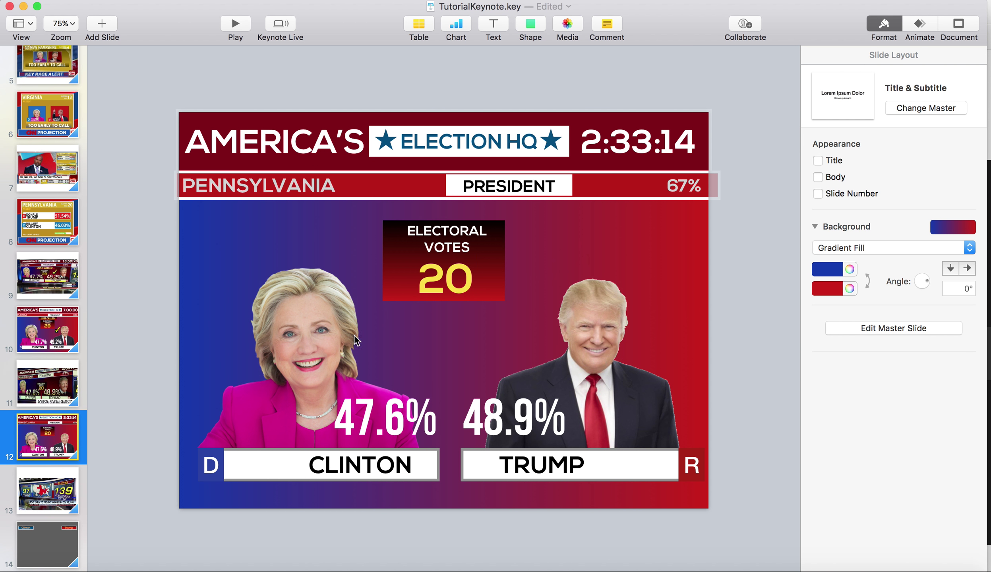
pyautogui.click(444, 278)
pyautogui.press('super+c')
pyautogui.click(59, 548)
pyautogui.press('super+v')
pyautogui.moveTo(445, 278); pyautogui.dragTo(474, 448)
# Change the copied yellow number's text to 270 TO WIN.
pyautogui.doubleClick(473, 448)
pyautogui.write('270')
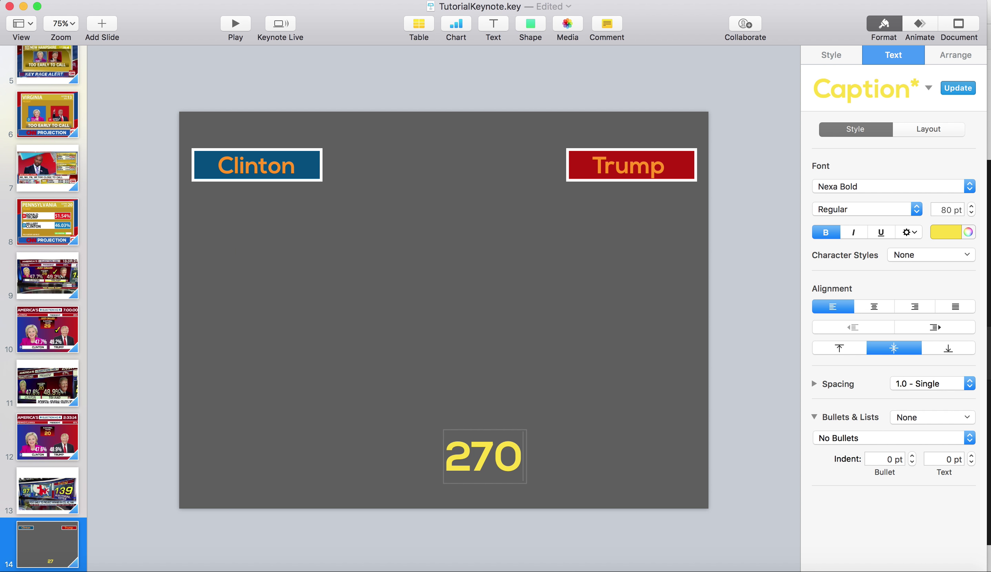
pyautogui.write(' to')
pyautogui.press('BackSpace')
pyautogui.press('BackSpace')
pyautogui.write('TO WIN')
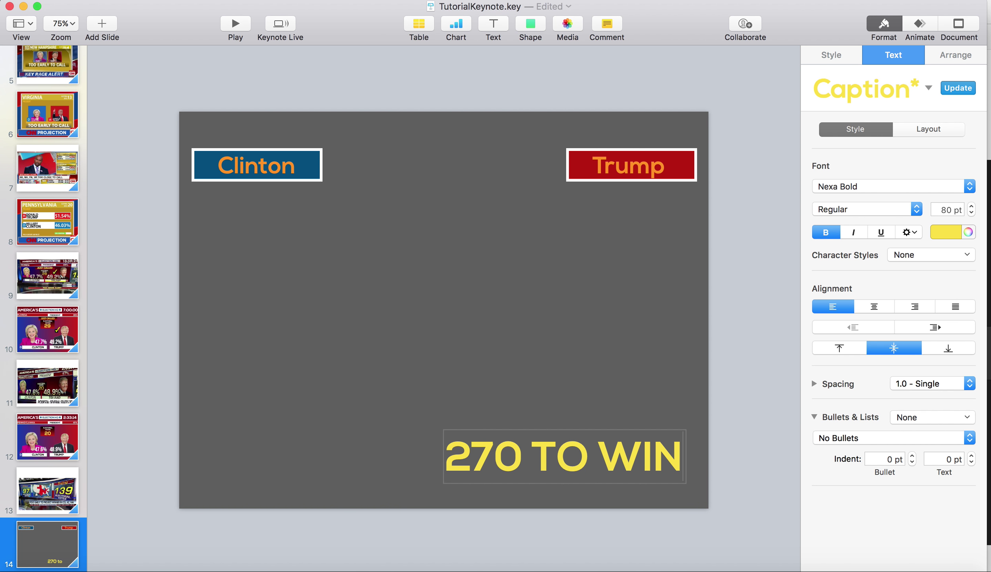
# Set the 270 TO WIN text size to 40 pt.
pyautogui.press('super+a')
pyautogui.doubleClick(944, 207)
pyautogui.write('40')
pyautogui.press('Return')
pyautogui.click(619, 358)
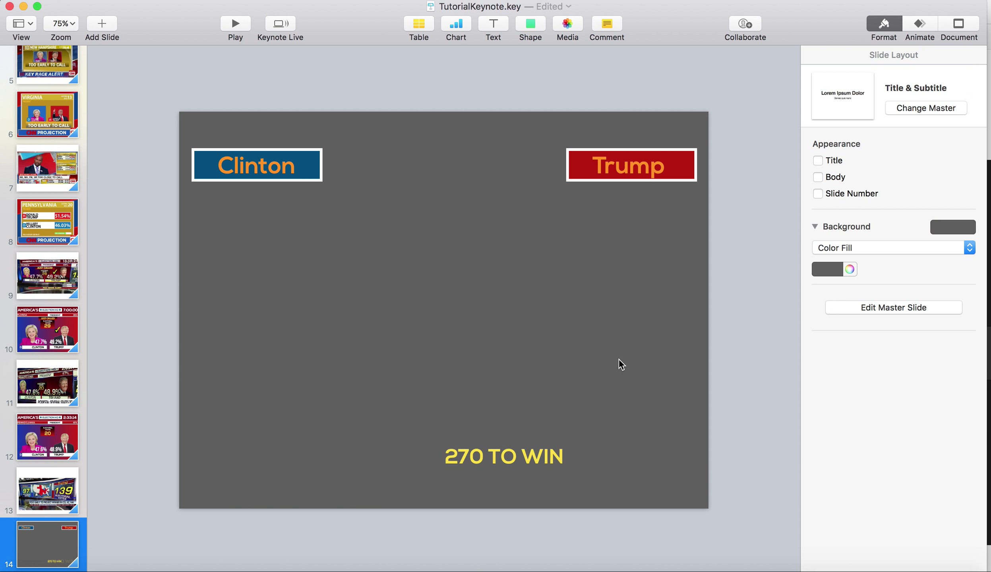
# Move 270 TO WIN close to the slide's bottom edge between the name bars, following the reference photo.
pyautogui.moveTo(532, 455); pyautogui.dragTo(556, 486)
pyautogui.click(50, 498)
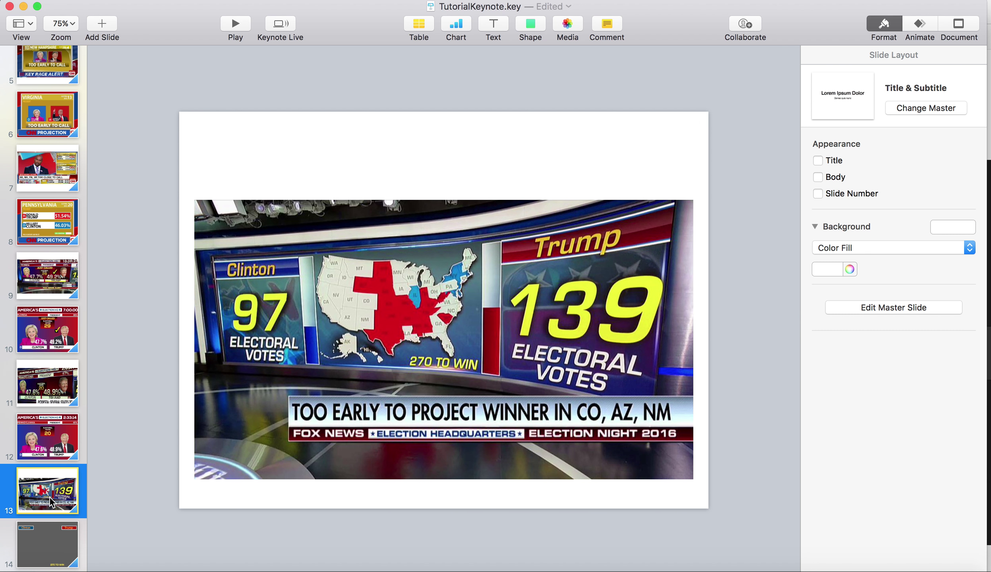
pyautogui.click(60, 533)
pyautogui.moveTo(499, 496); pyautogui.dragTo(455, 497)
# Draw a tall narrow blue rectangle below the Trump bar's inner end and place a matching copy below the Clinton bar's inner end.
pyautogui.click(530, 25)
pyautogui.click(526, 130)
pyautogui.moveTo(443, 319); pyautogui.dragTo(578, 500)
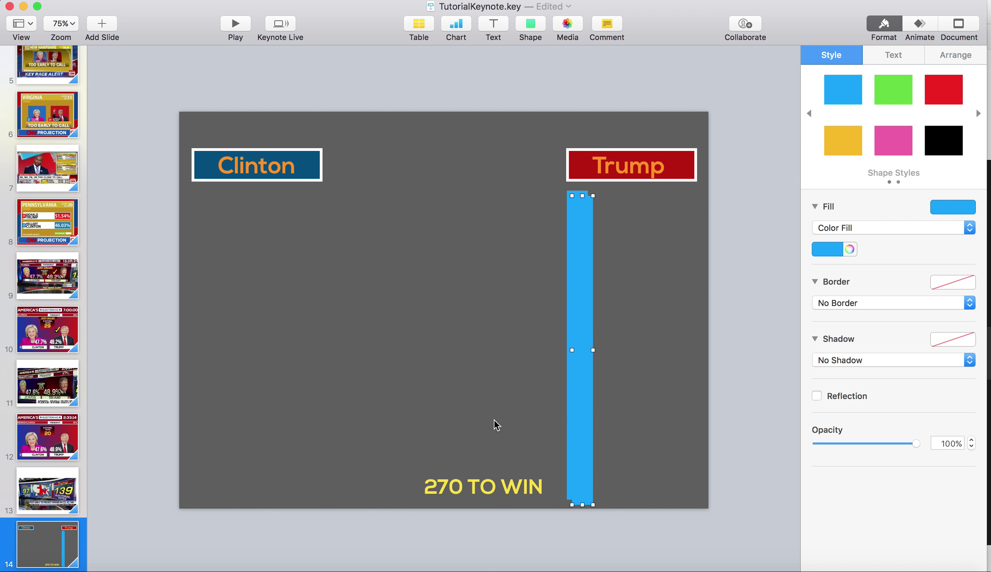
pyautogui.moveTo(577, 424); pyautogui.dragTo(307, 416)
pyautogui.click(426, 321)
pyautogui.click(319, 374)
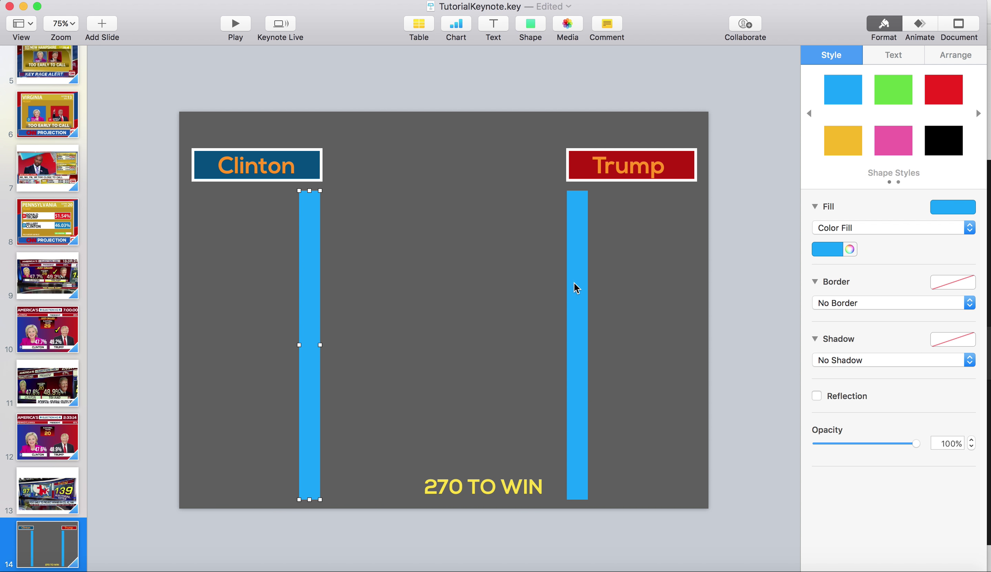